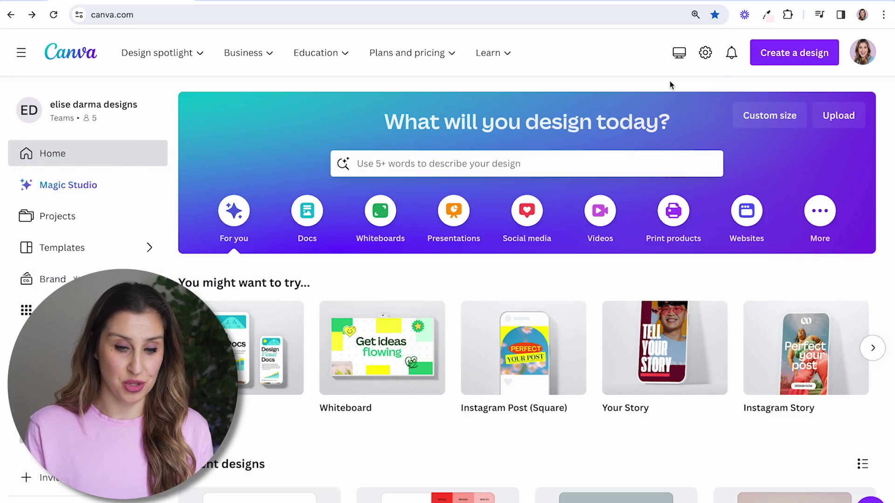
- Start a blank Your Story design with an enlarged, centred browser-window frame
left_click(805, 56)
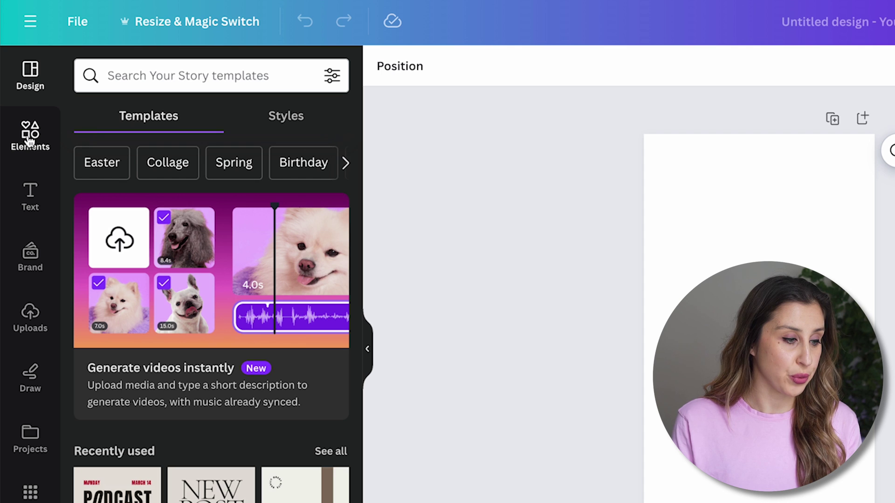
left_click(29, 134)
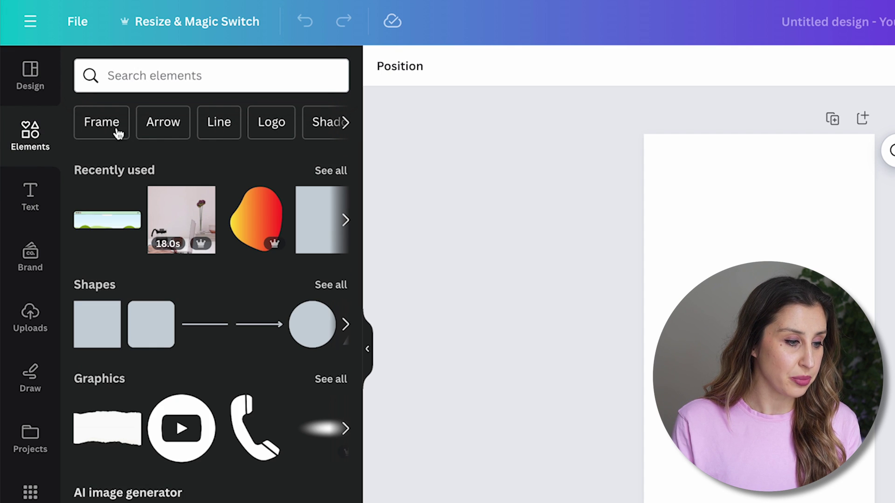
left_click(98, 122)
left_click(316, 210)
scroll(208, 388, "down", 5)
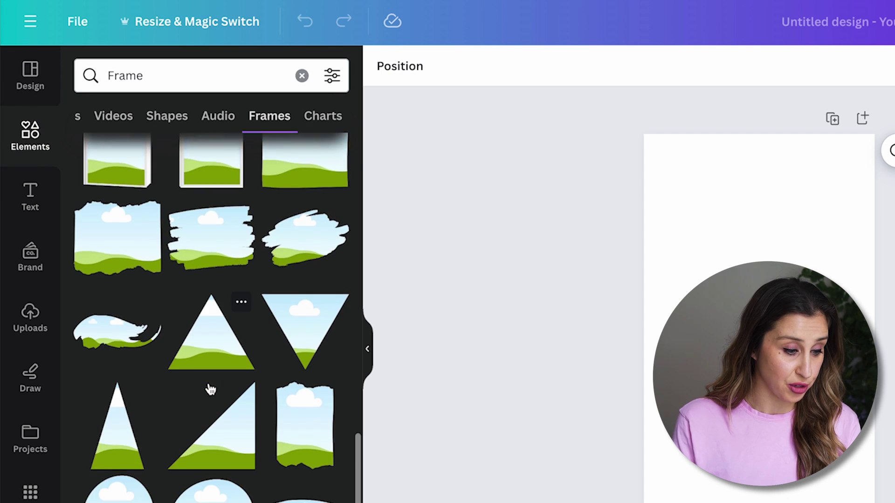
scroll(210, 388, "down", 3)
scroll(210, 388, "down", 2)
scroll(210, 389, "down", 1)
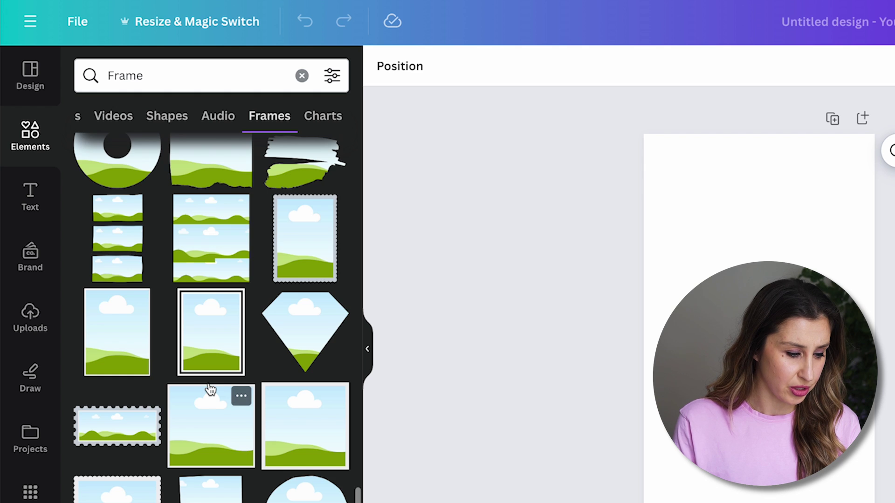
scroll(211, 389, "down", 3)
left_click(197, 291)
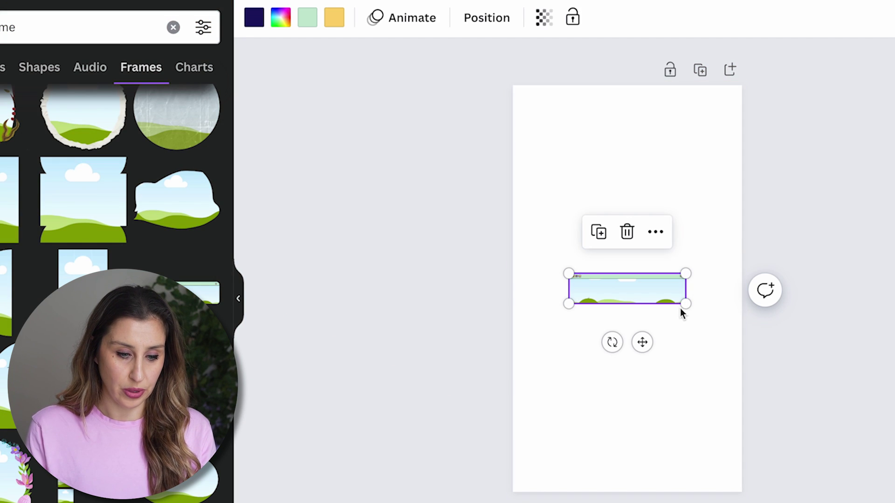
left_click_drag(685, 303, 725, 314)
left_click_drag(665, 292, 648, 281)
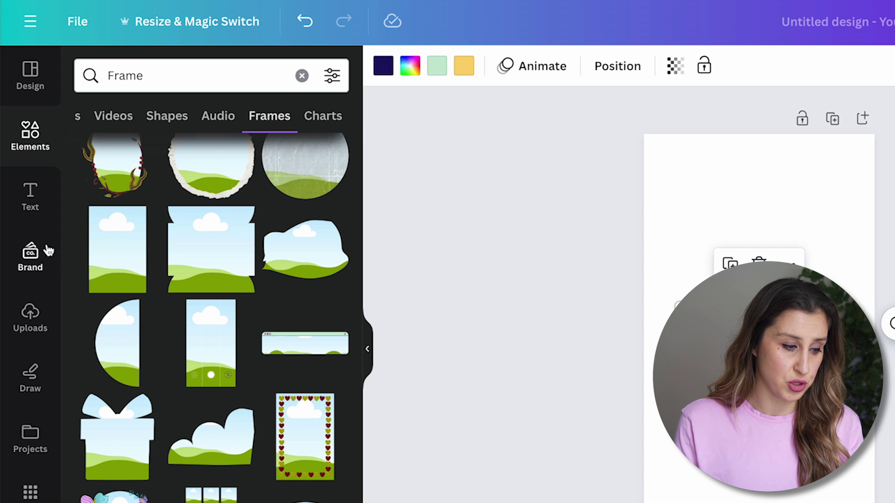
scroll(32, 251, "down", 1)
scroll(32, 252, "down", 5)
scroll(32, 252, "down", 4)
scroll(35, 253, "down", 1)
- Fill the frame with the Message Magic wave image and turn its top bar lime green
left_click(31, 257)
scroll(252, 299, "down", 5)
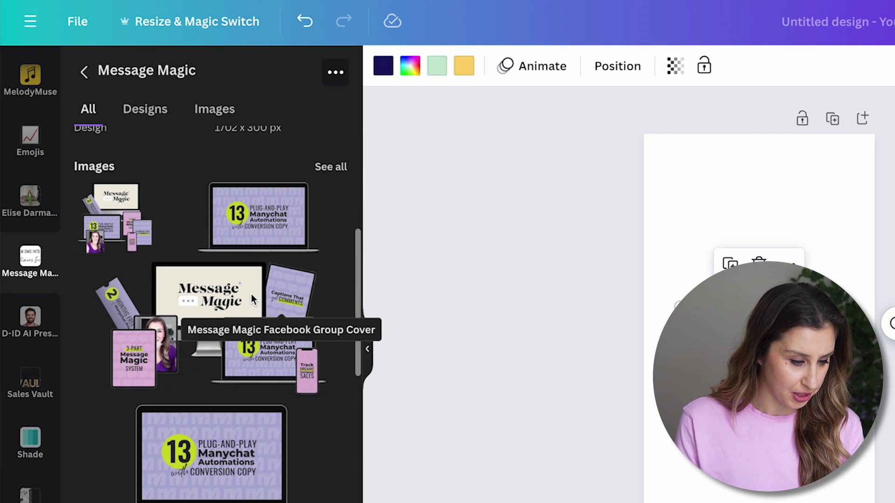
scroll(252, 299, "down", 5)
scroll(252, 300, "down", 3)
scroll(252, 300, "down", 4)
scroll(253, 299, "down", 5)
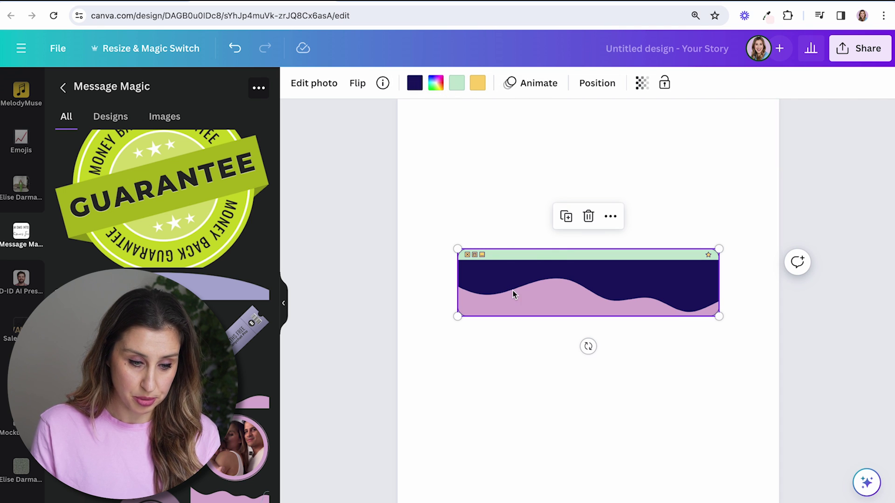
left_click(456, 83)
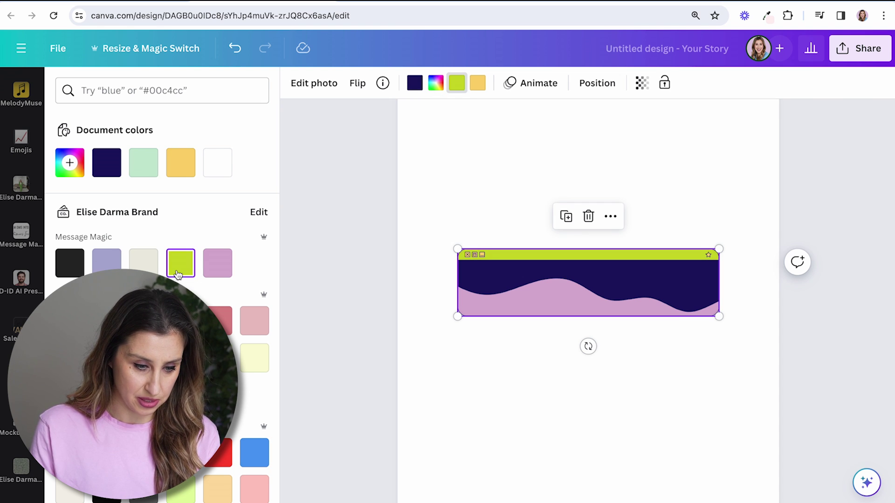
left_click(476, 201)
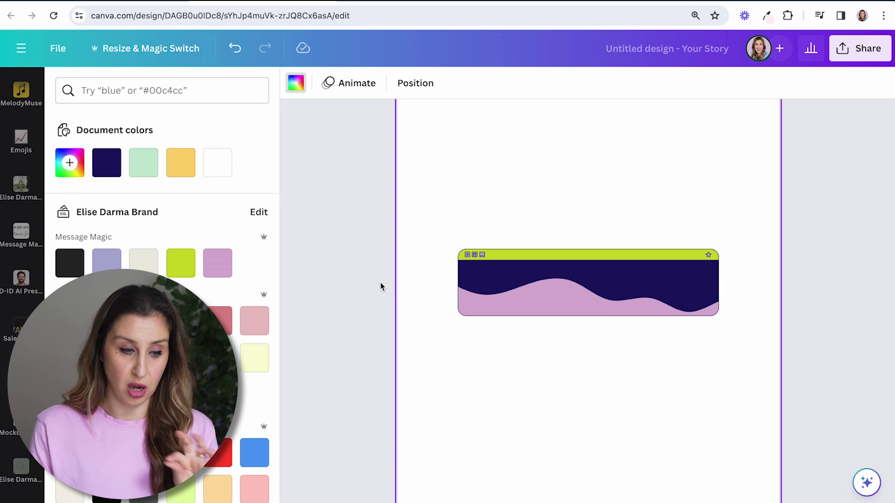
scroll(25, 223, "up", 5)
- Add a widened 'SIGN UP HERE' heading to the banner and colour it white
left_click(22, 175)
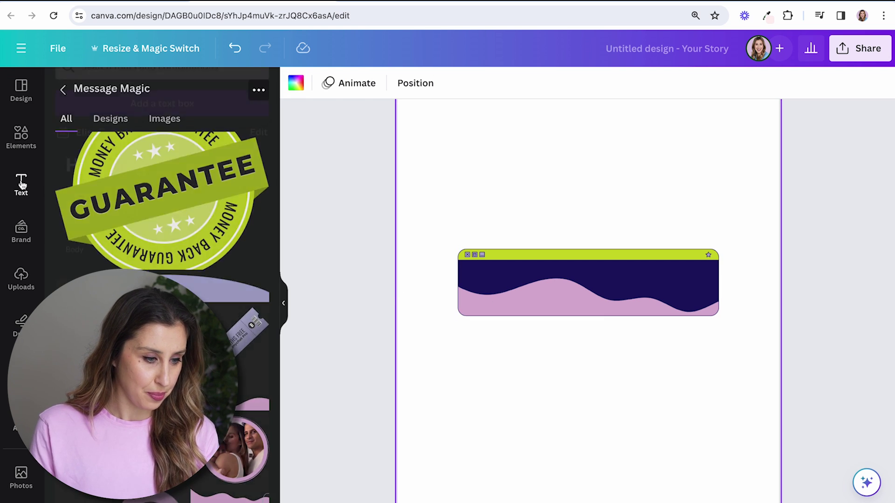
left_click(114, 191)
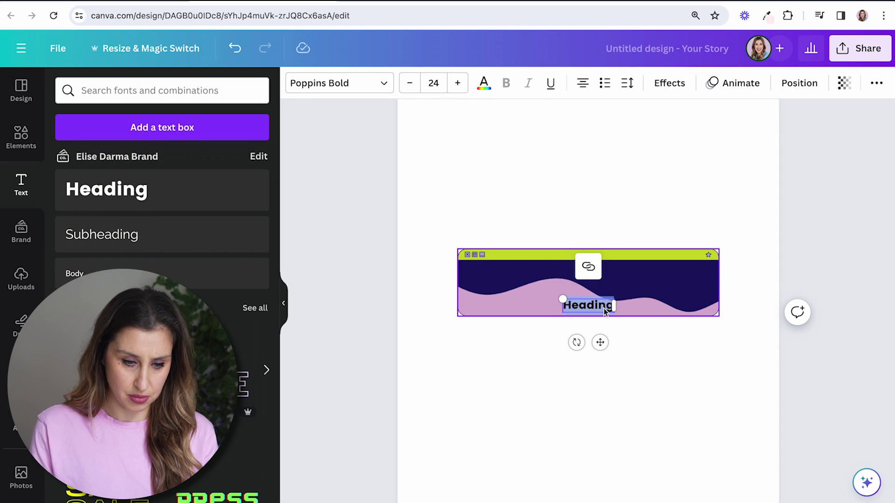
type("SIGN UP HERE")
left_click_drag(644, 311, 741, 297)
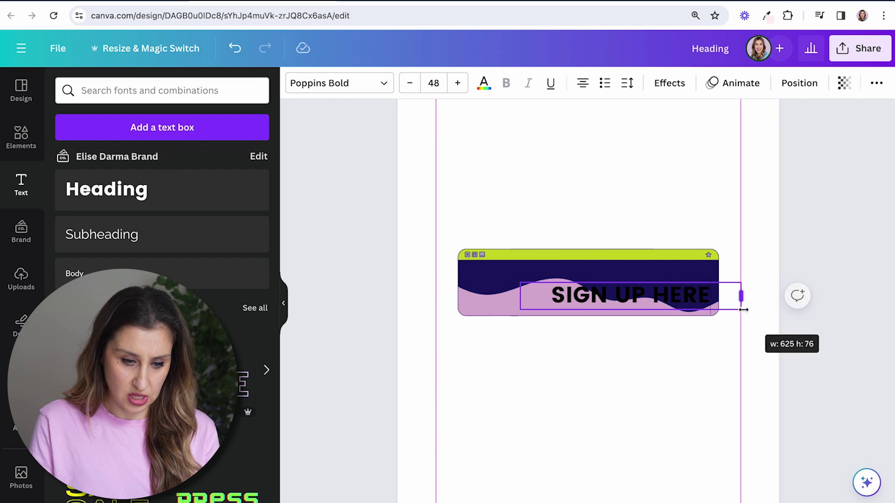
left_click(484, 84)
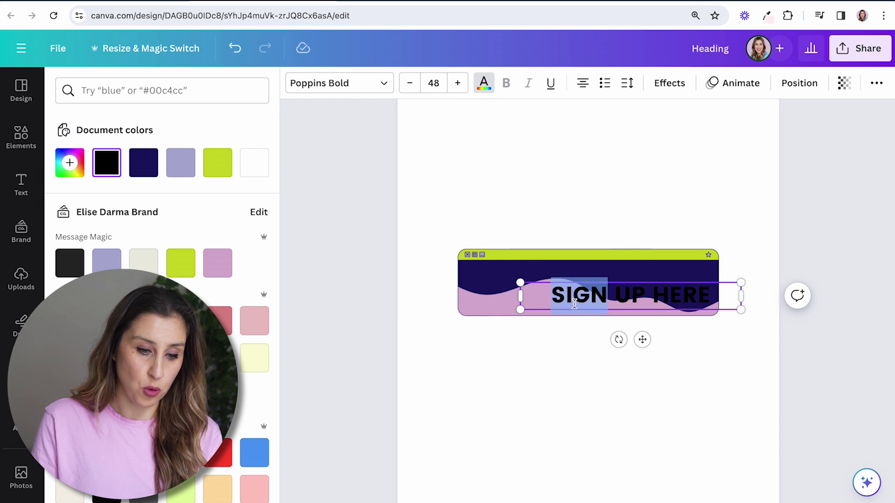
left_click(251, 172)
left_click(500, 209)
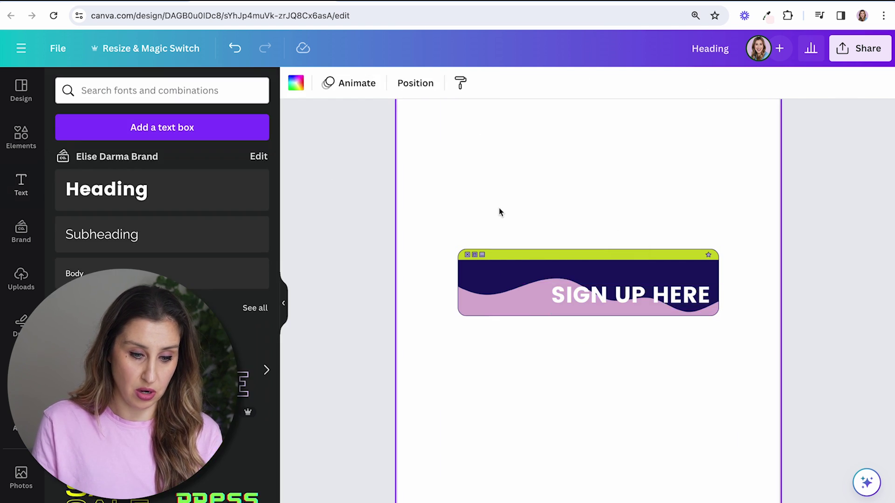
- Apply the Splice outline effect to the SIGN UP HERE heading
double_click(619, 293)
left_click(458, 83)
left_click(669, 84)
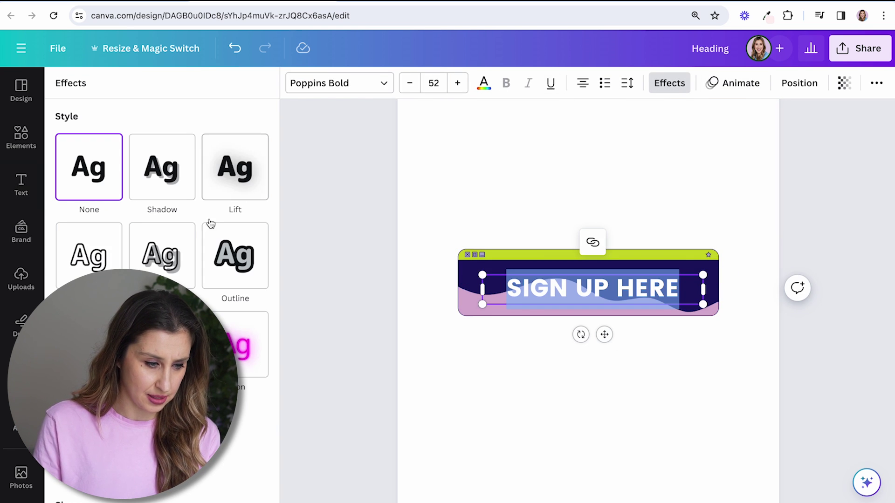
left_click(162, 255)
scroll(161, 280, "down", 1)
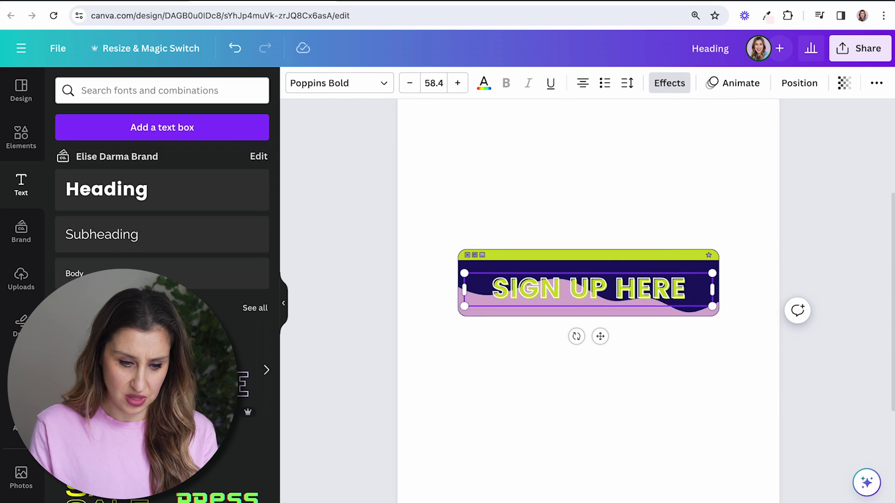
key("ctrl+minus")
left_click(670, 353)
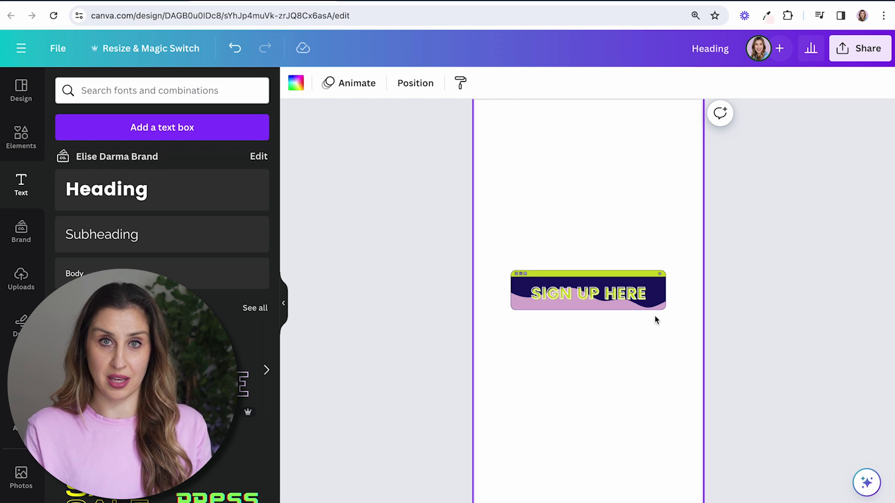
scroll(655, 319, "up", 1)
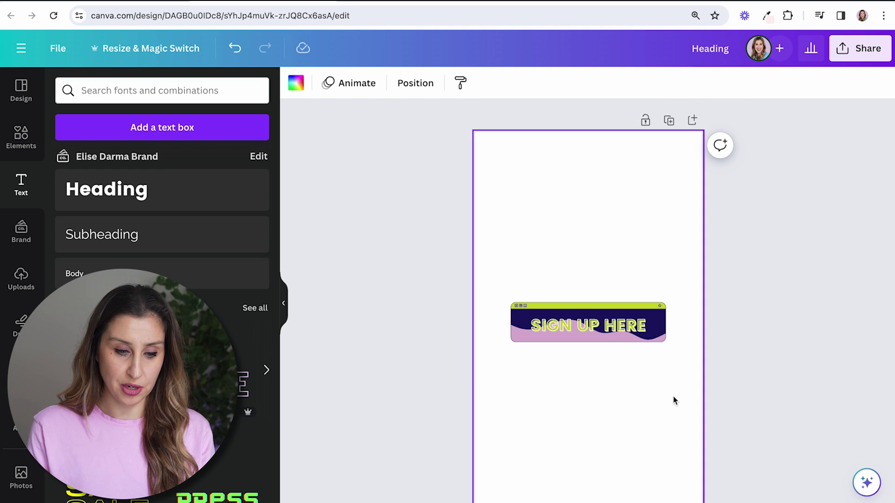
- Download the banner as a transparent PNG and bring up its share options in Finder
left_click(849, 59)
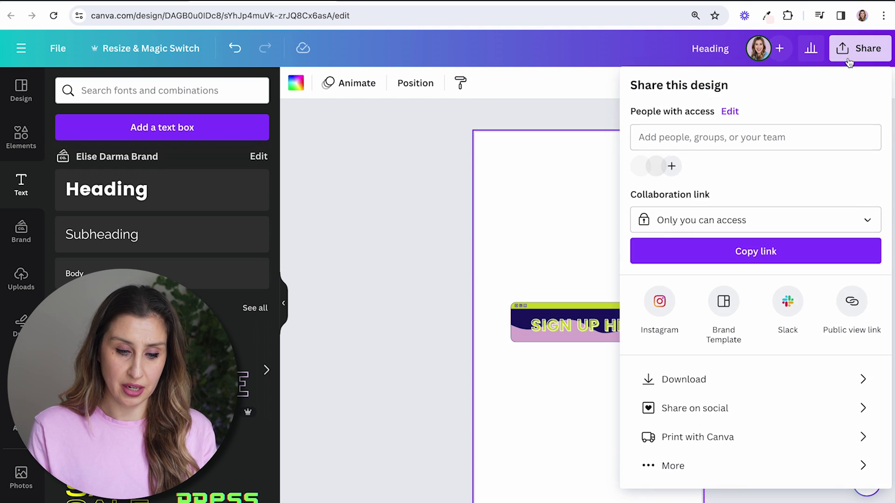
left_click(866, 382)
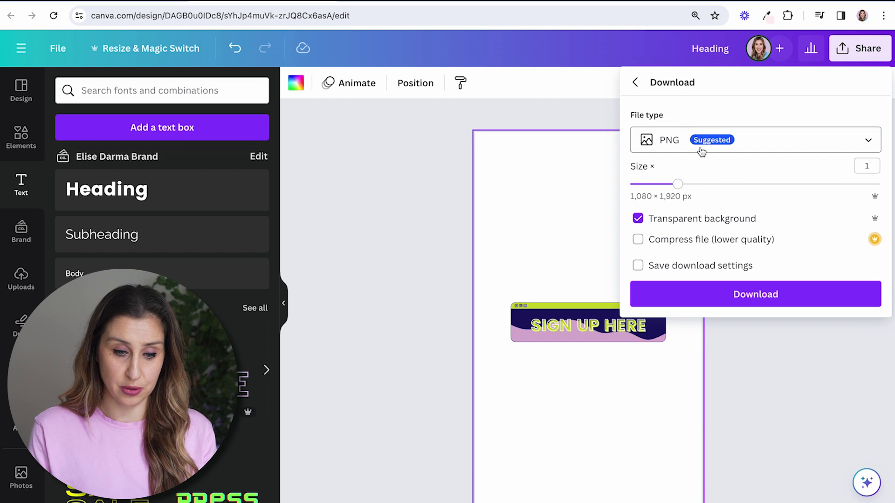
left_click(757, 294)
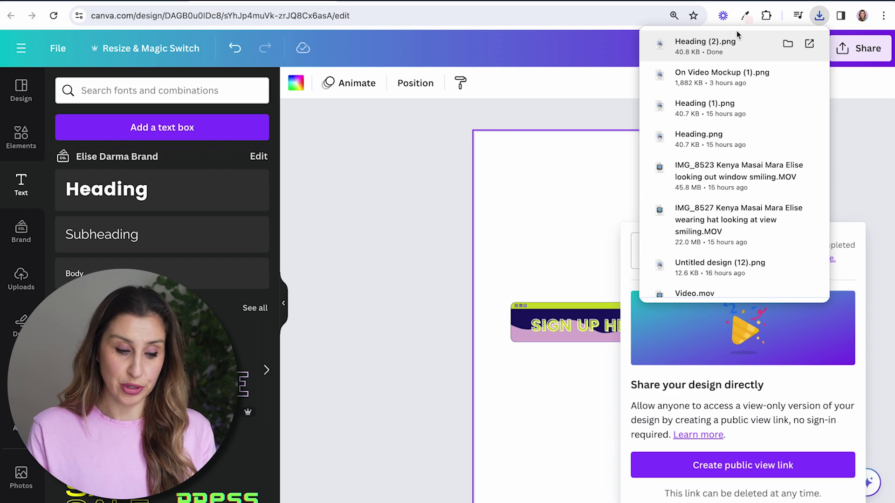
left_click(788, 44)
right_click(533, 316)
mouse_move(574, 360)
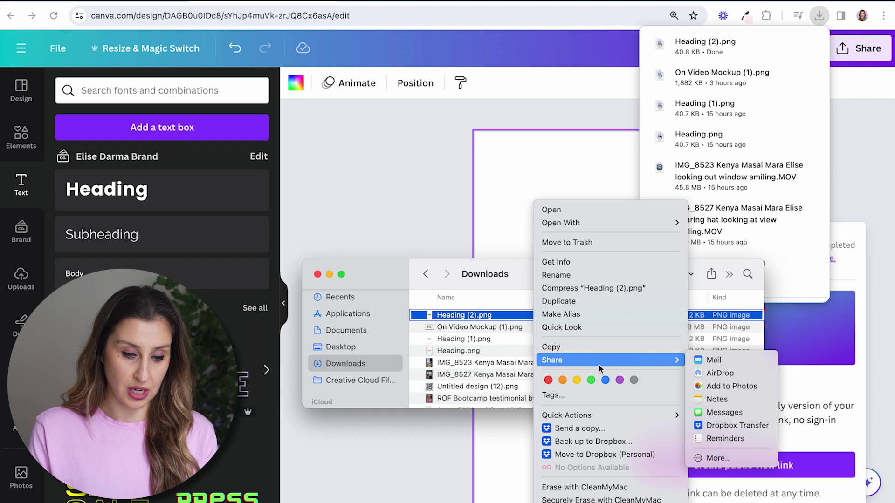
- Send the downloaded banner PNG via AirDrop
left_click(720, 373)
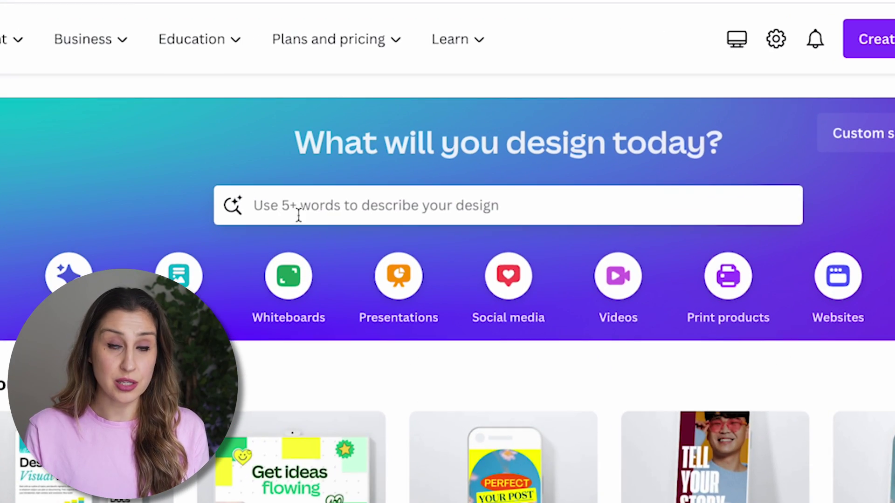
- Find 'link in bio website' and customize the Beige Brown Bio Link Website template
left_click(404, 171)
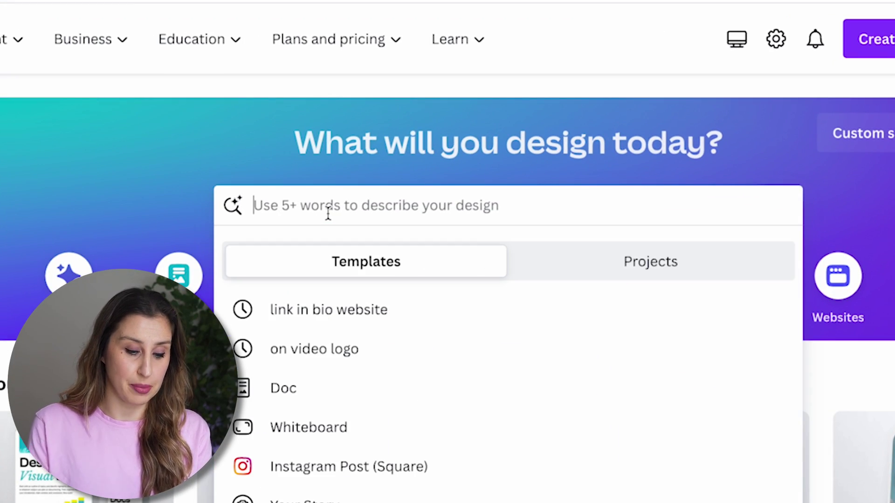
type("LINK IN BIO WEB")
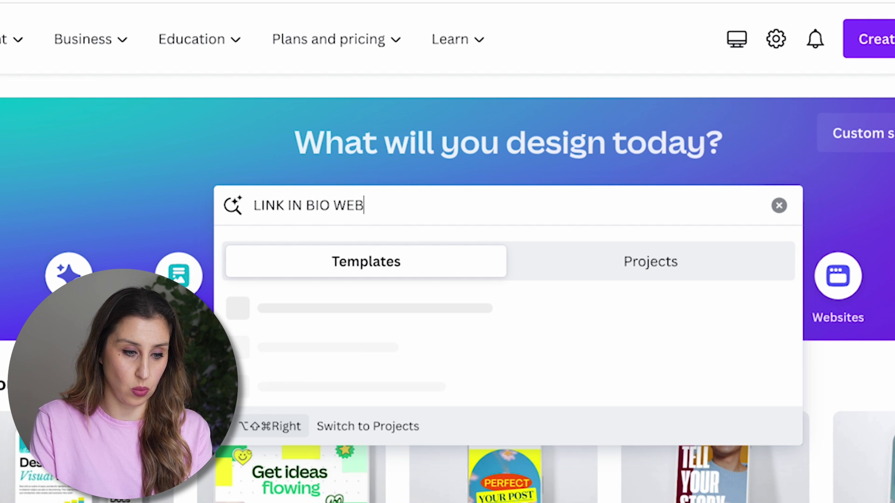
type("SITE")
key("Return")
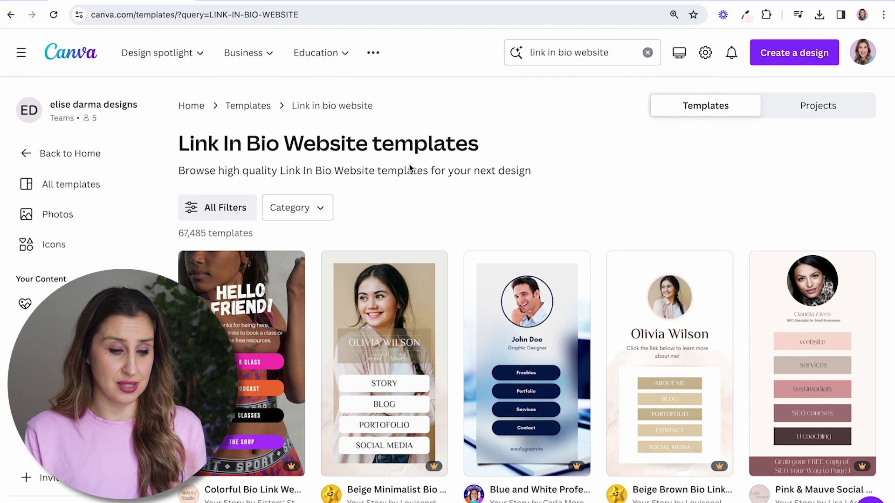
scroll(479, 220, "down", 2)
scroll(479, 220, "down", 3)
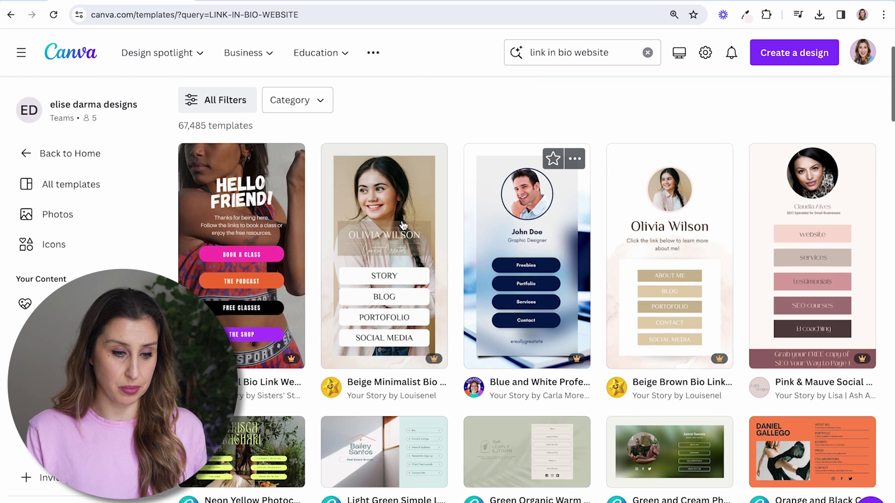
scroll(705, 313, "up", 2)
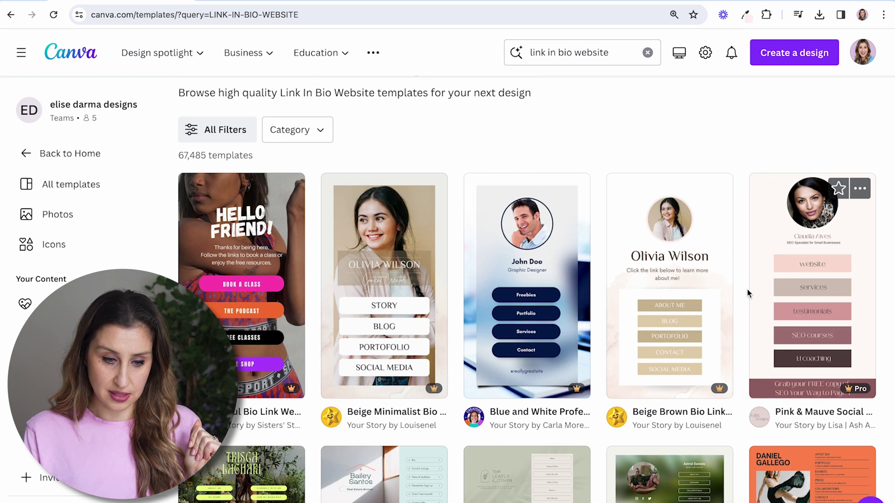
left_click(689, 257)
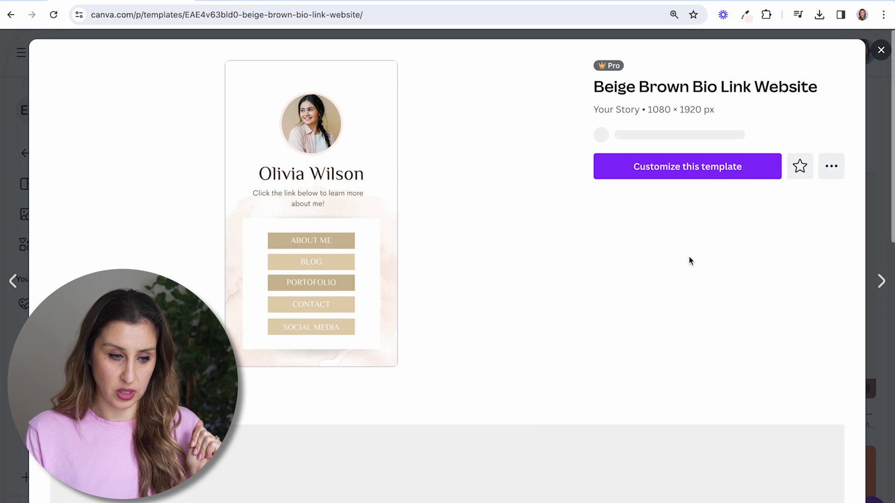
left_click(665, 189)
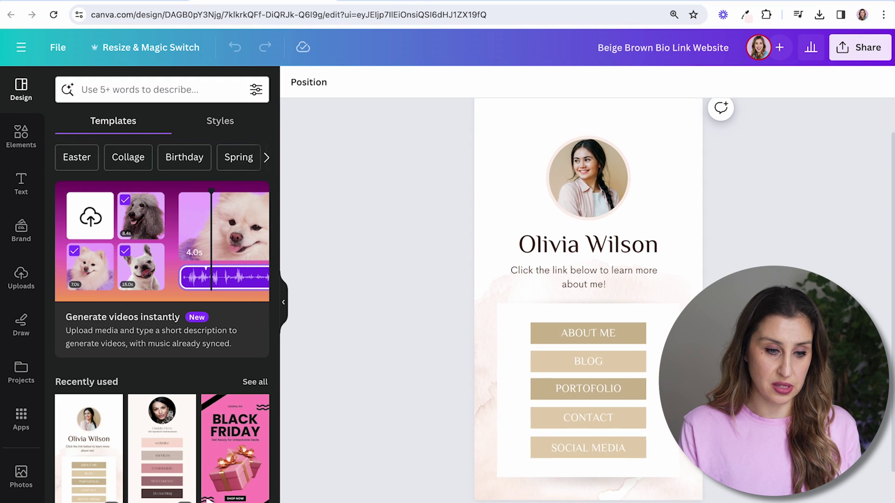
- Recolour the ABOUT ME button lilac, BLOG dark red and PORTFOLIO yellow using brand colours
left_click(22, 227)
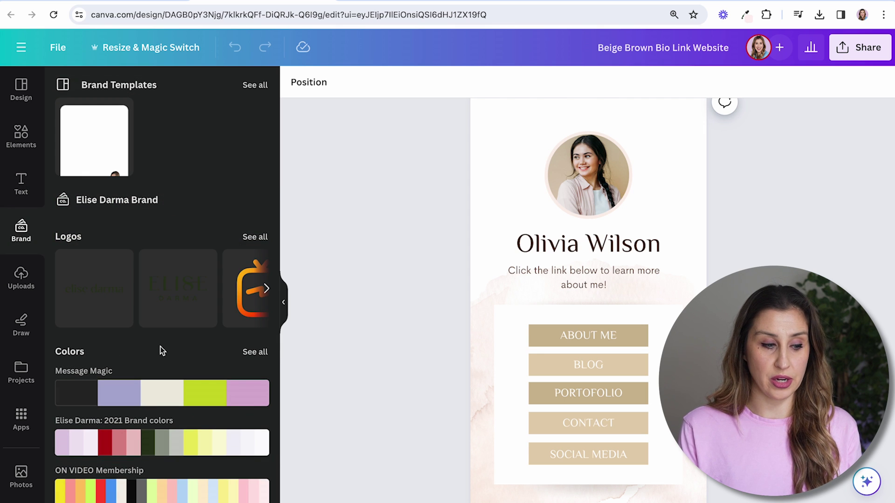
scroll(160, 347, "down", 3)
scroll(160, 346, "up", 3)
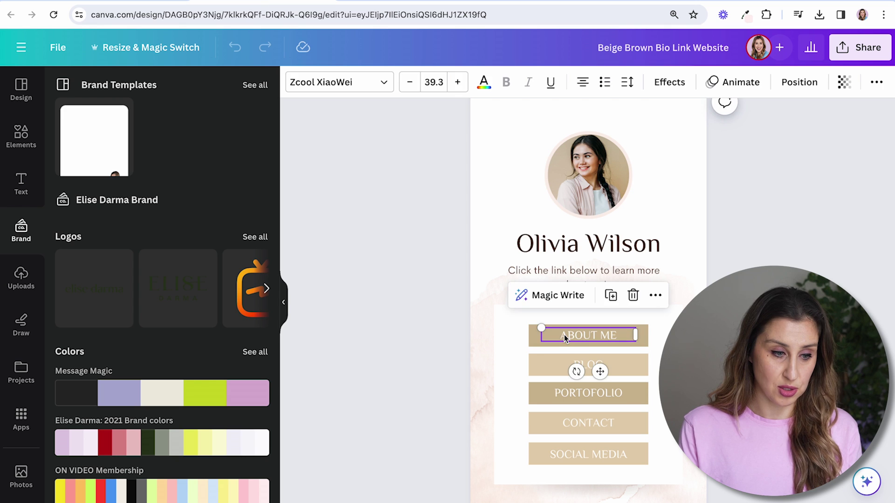
left_click(656, 333)
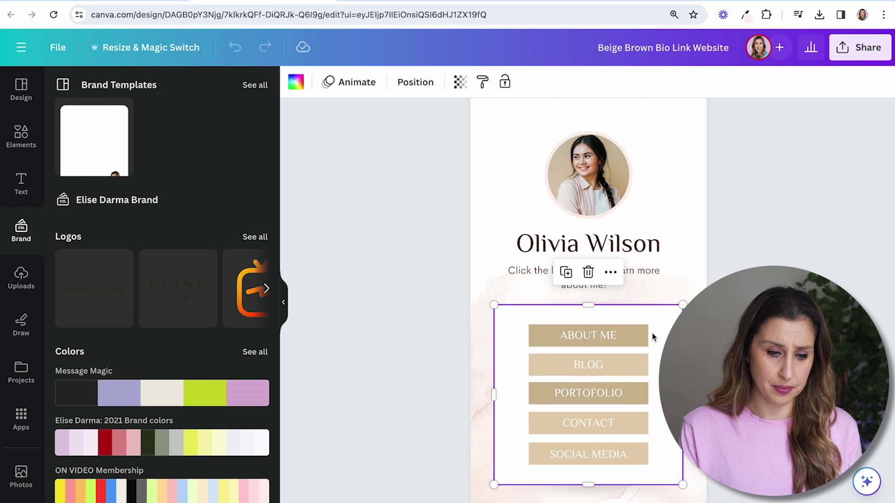
left_click(296, 82)
left_click(69, 320)
left_click(515, 373)
left_click(543, 370)
left_click(190, 326)
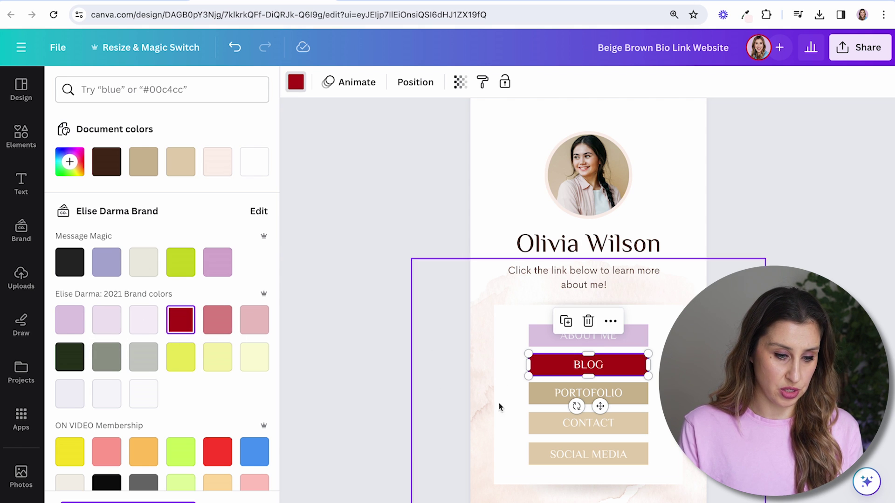
left_click(535, 394)
left_click(179, 359)
left_click(538, 424)
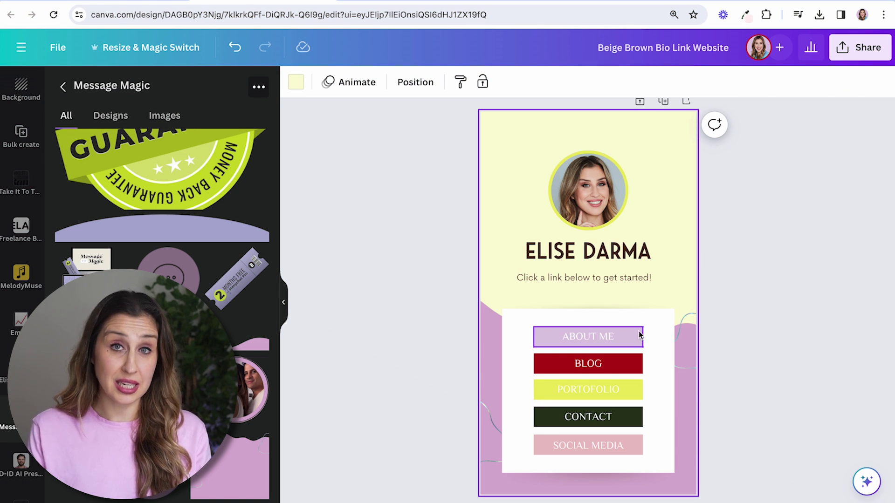
- Link the ABOUT ME button to the website's about page and check it
key("ctrl+plus")
scroll(681, 365, "down", 3)
scroll(685, 280, "down", 2)
left_click(707, 193)
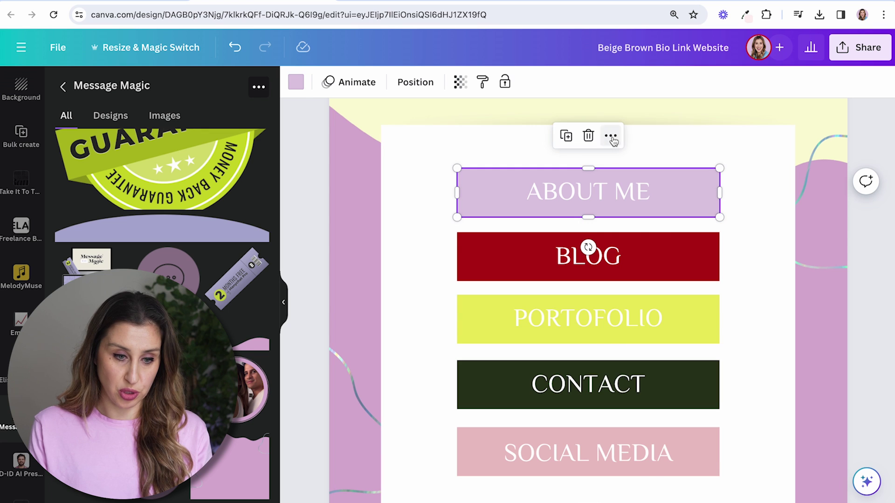
left_click(610, 135)
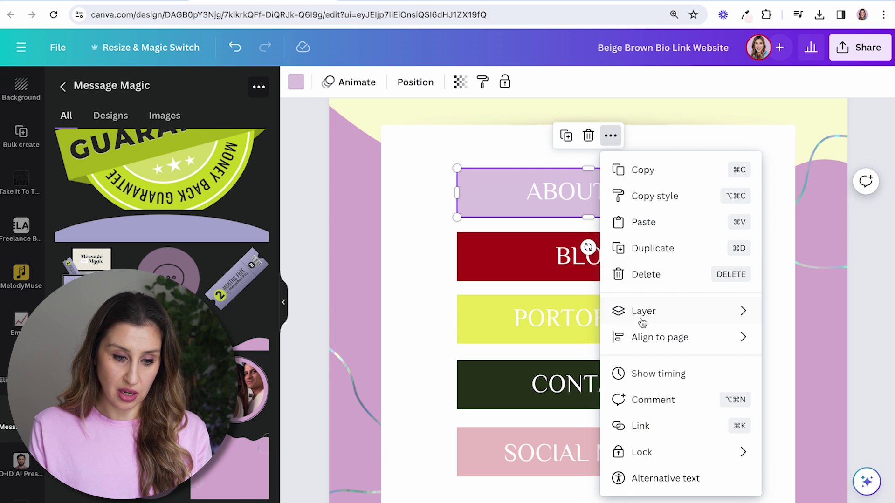
left_click(642, 425)
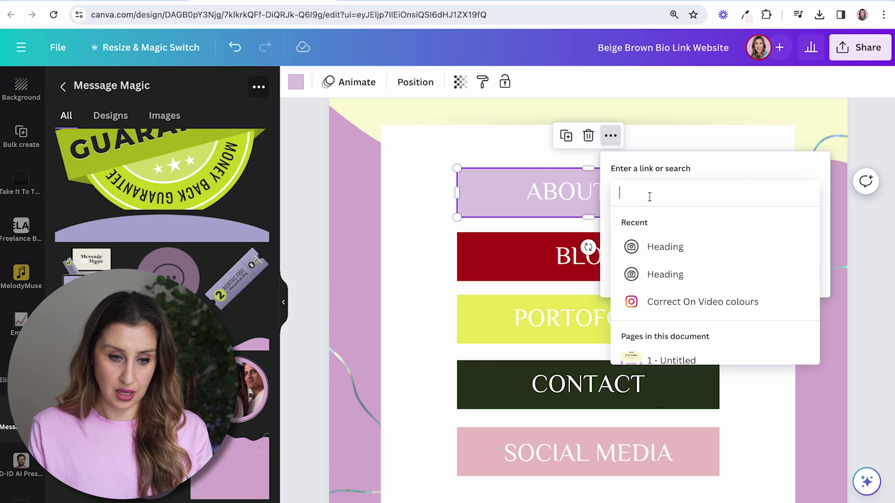
type("https://elisedarma.com/about")
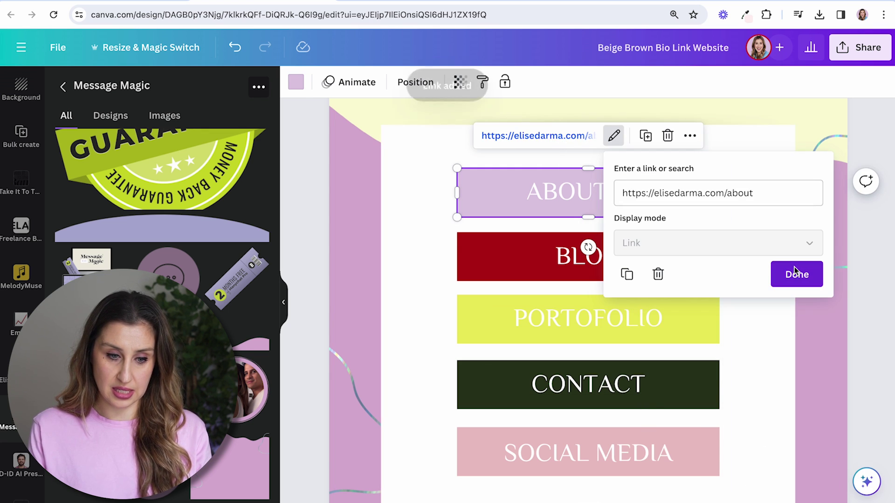
left_click(801, 277)
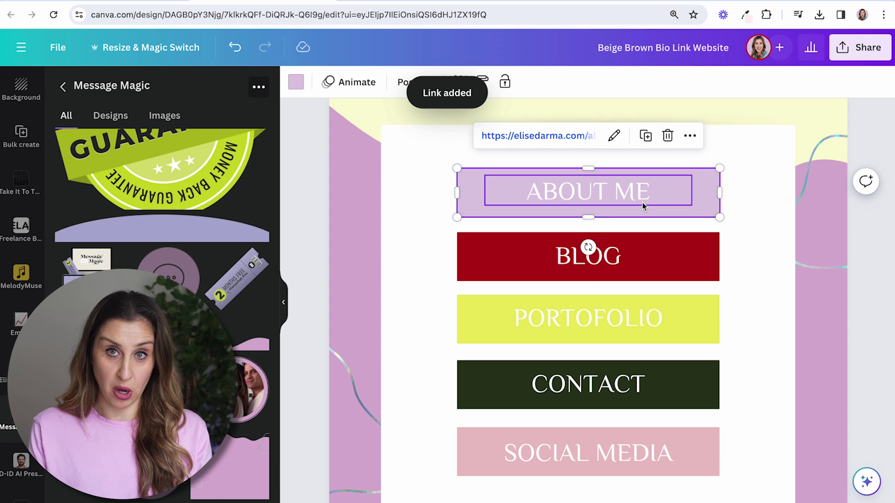
left_click(687, 257)
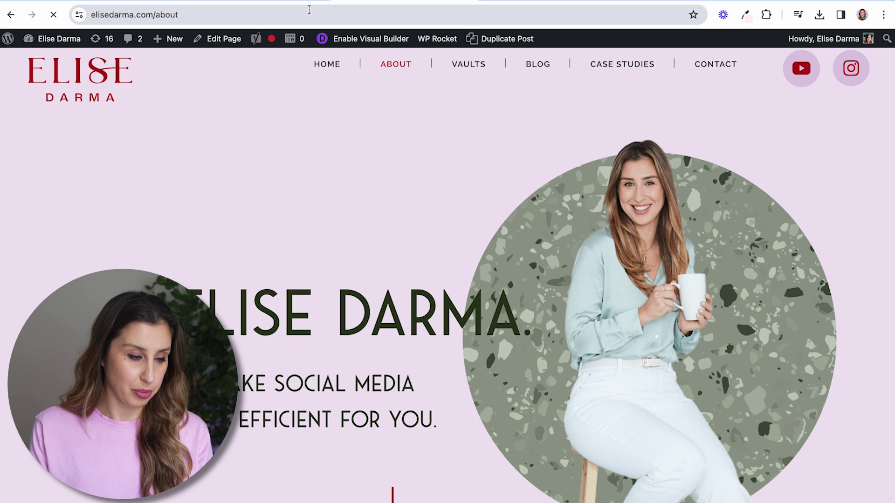
- Link the BLOG button to the website's blog page
left_click(308, 10)
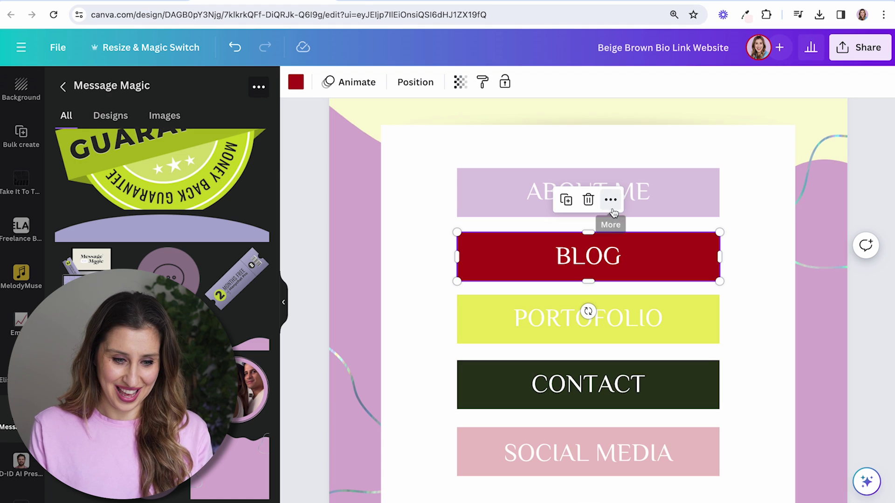
left_click(609, 201)
mouse_move(659, 295)
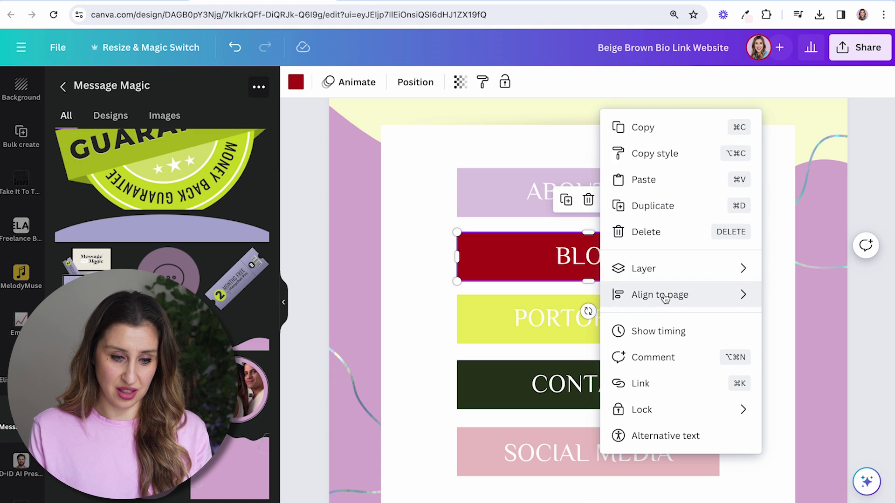
left_click(640, 384)
type("https://elisedarma.com/blog")
left_click(789, 340)
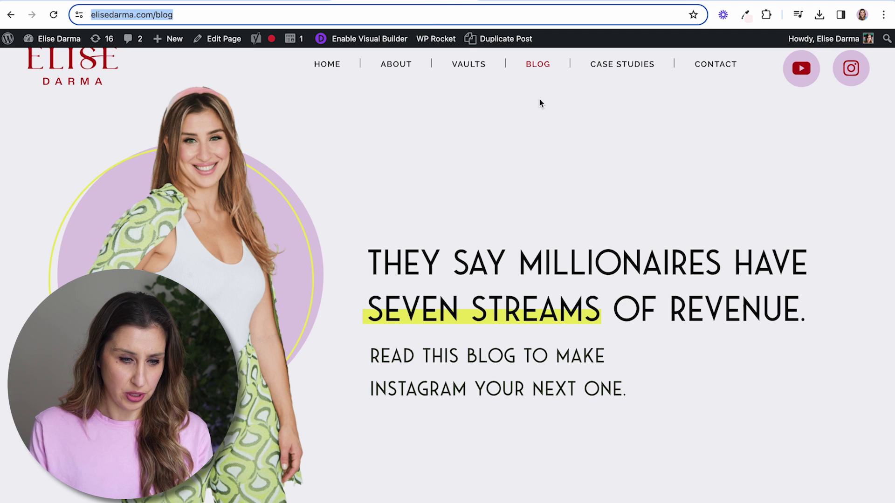
left_click(621, 66)
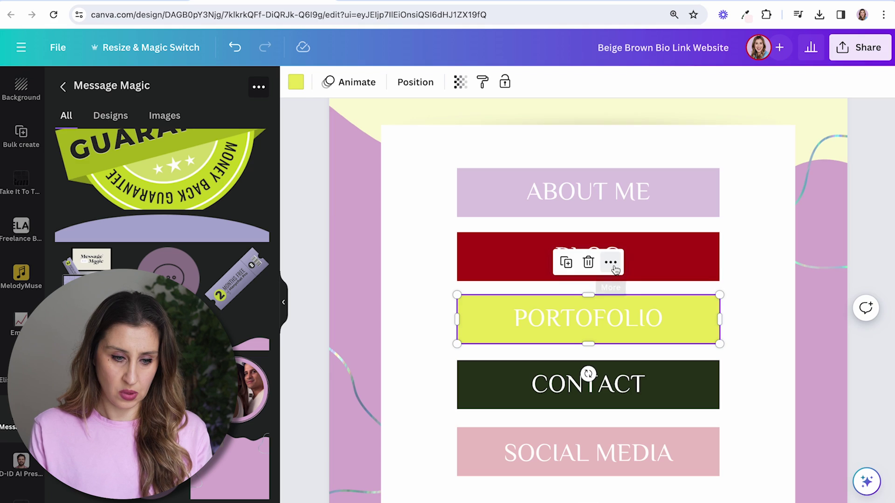
- Rename PORTFOLIO to CASE STUDIES and link it to the case-study page
double_click(592, 318)
key("ctrl+a")
type("CASE")
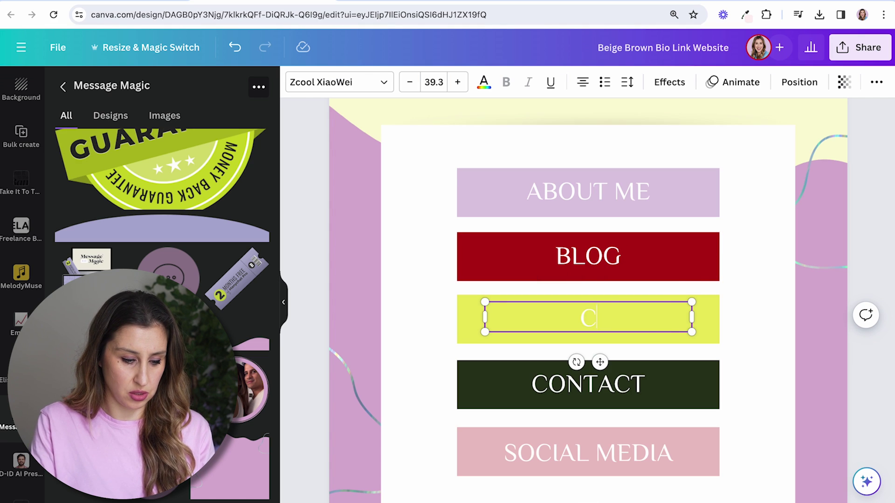
type(" STUDIES")
left_click(701, 323)
left_click(610, 262)
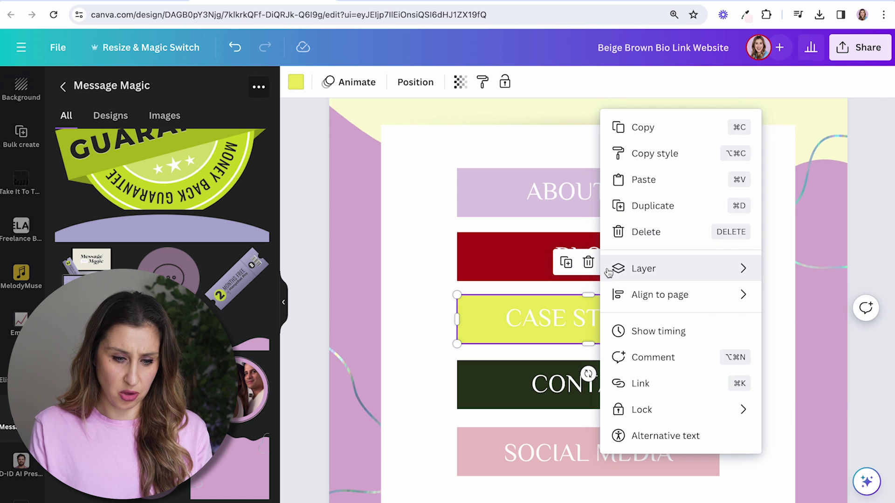
left_click(641, 383)
left_click(670, 316)
type("https://elisedarma.com/case-study")
left_click(799, 410)
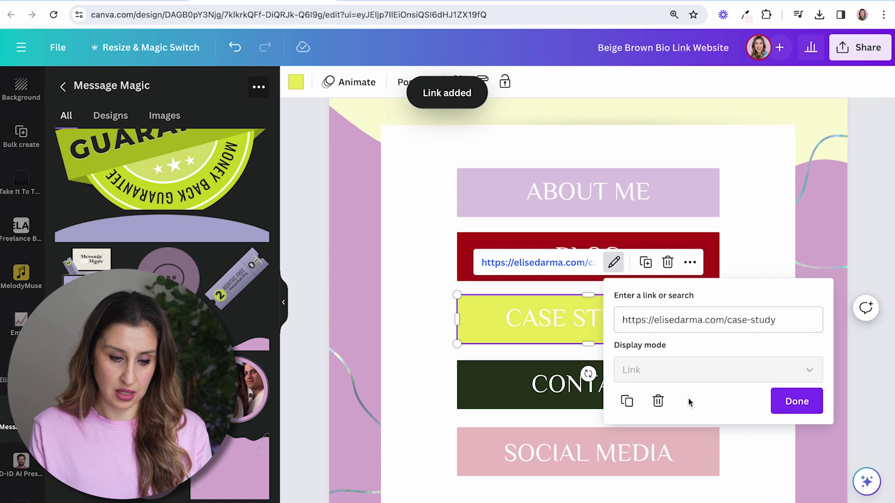
left_click(466, 388)
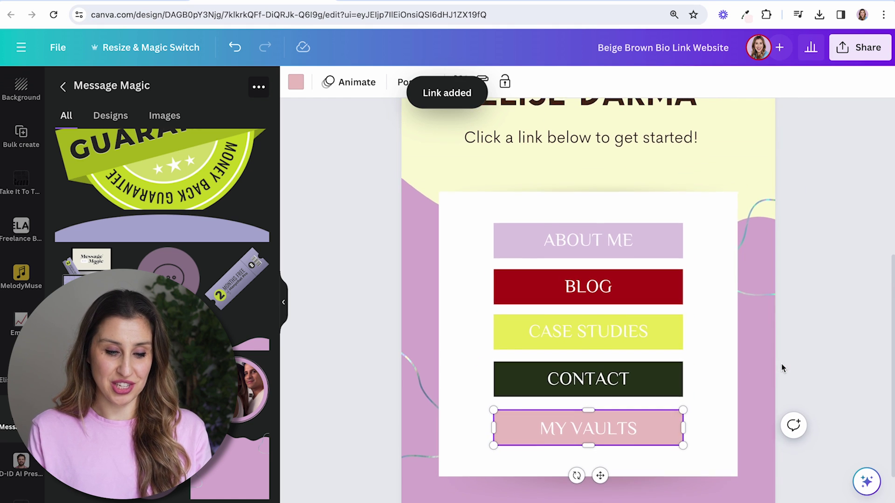
scroll(780, 365, "down", 2)
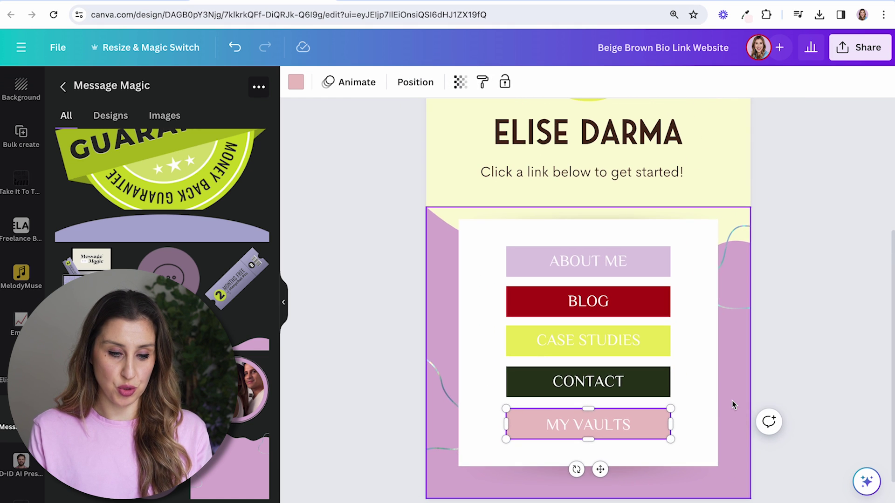
left_click(704, 409)
scroll(707, 412, "down", 1)
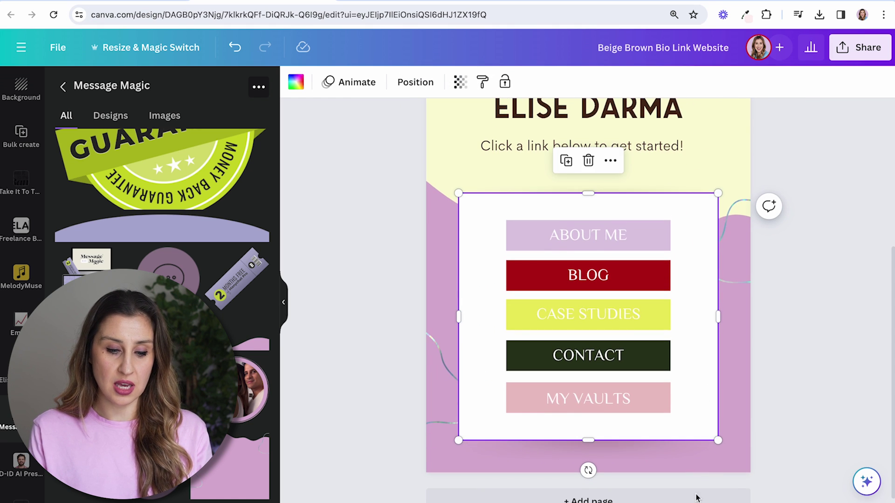
scroll(706, 412, "down", 2)
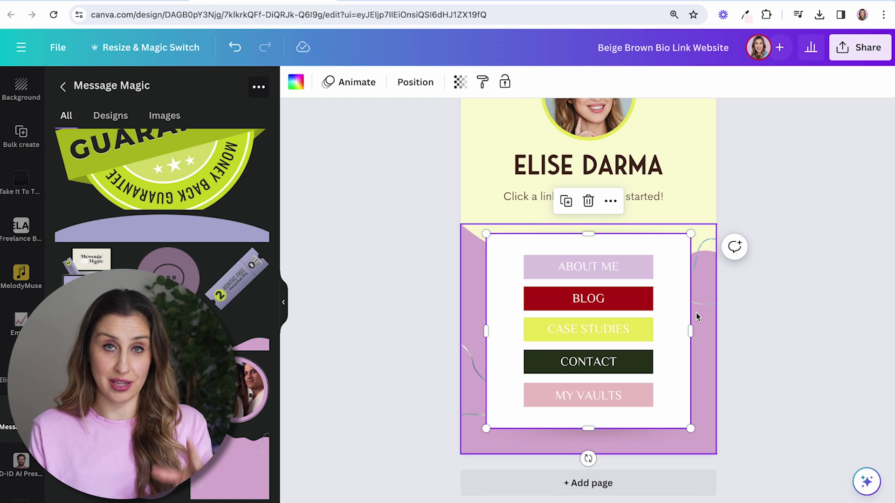
scroll(696, 317, "up", 2)
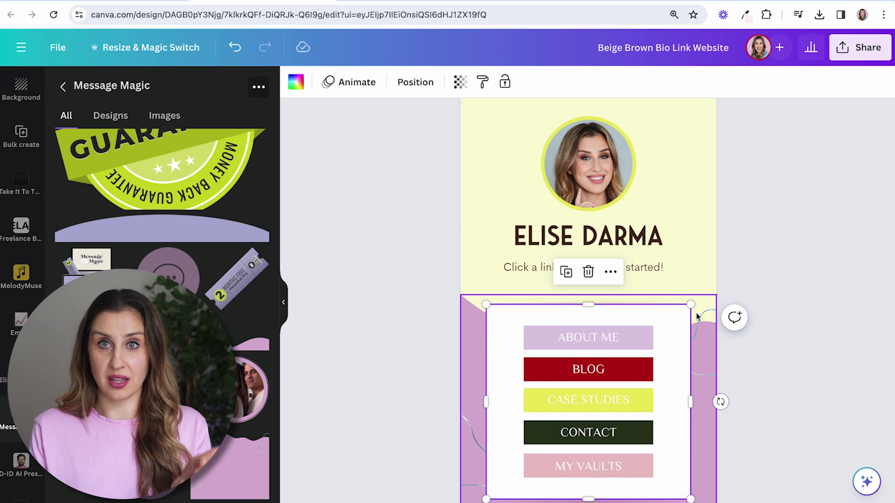
scroll(696, 317, "down", 1)
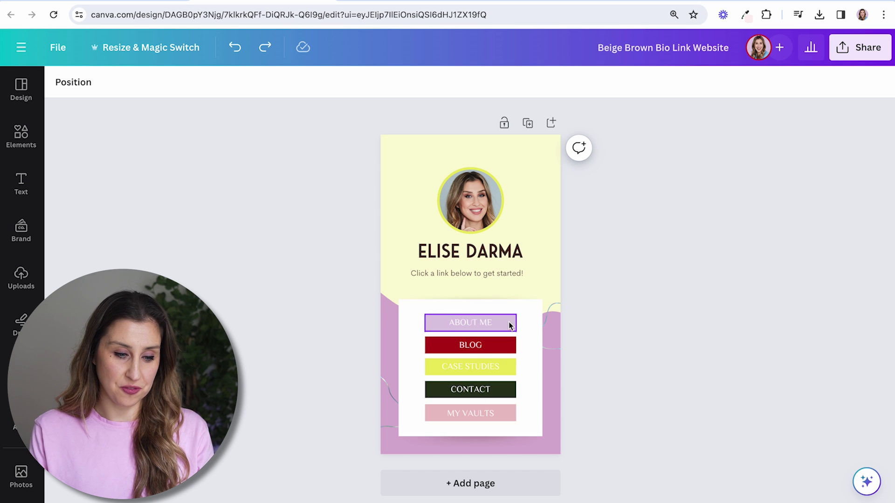
- Verify the ABOUT ME, BLOG and CASE STUDIES button links
left_click(509, 322)
left_click(510, 346)
left_click(512, 368)
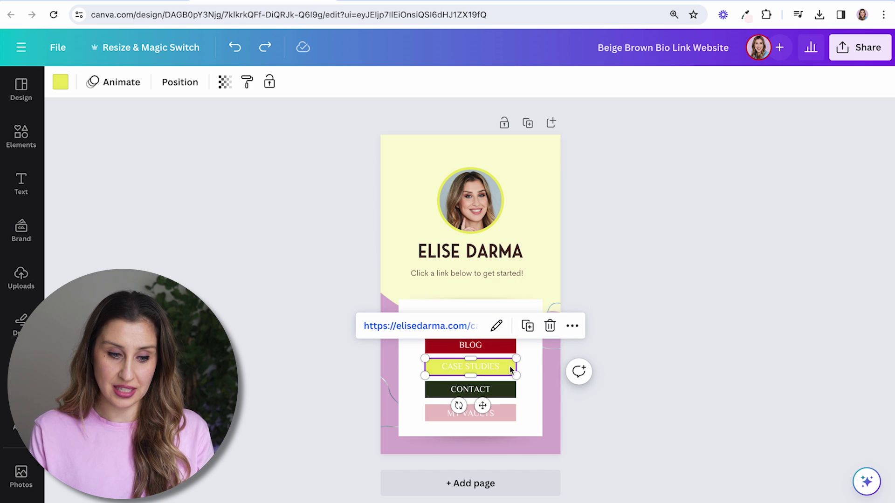
left_click(720, 279)
- Convert the bio link design to a website from the Share menu
left_click(859, 49)
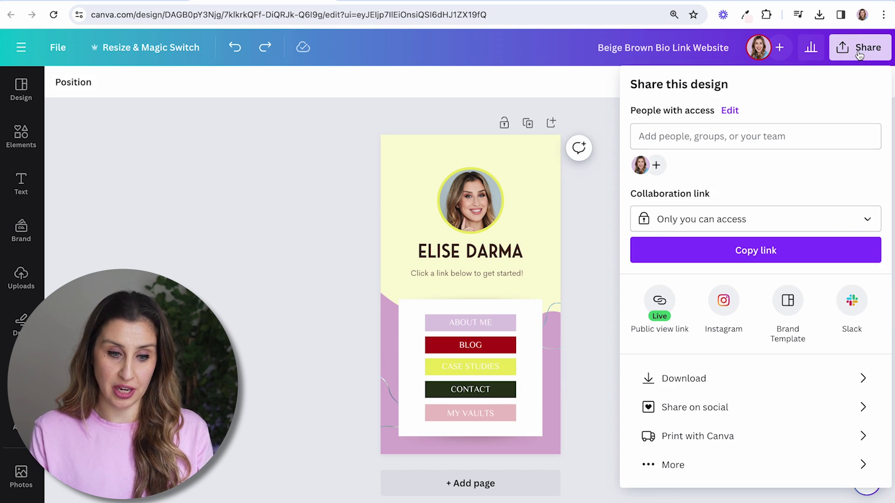
left_click(682, 462)
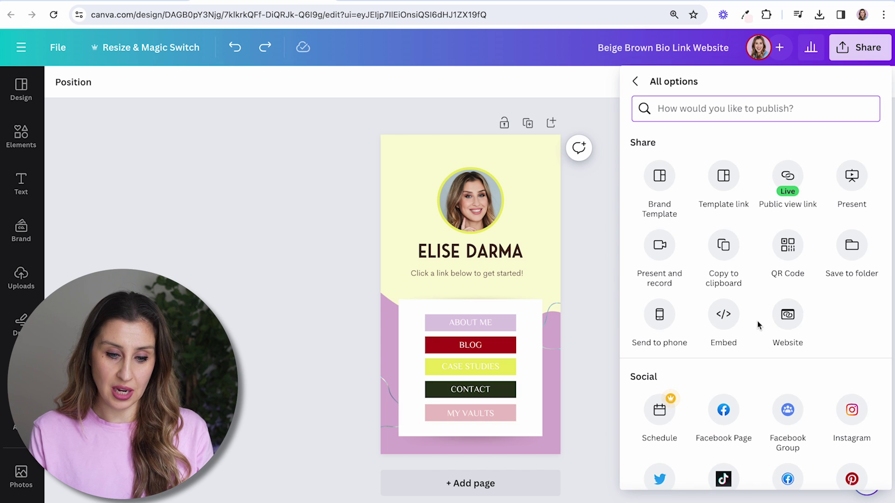
left_click(790, 318)
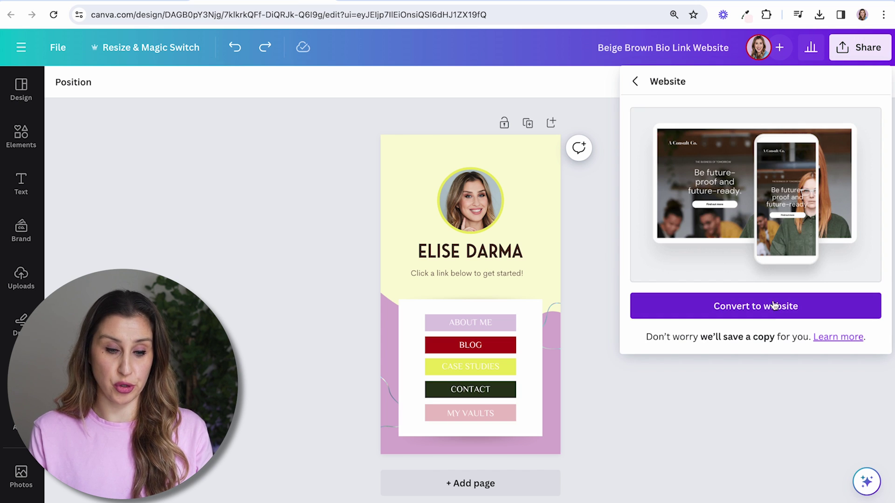
left_click(775, 310)
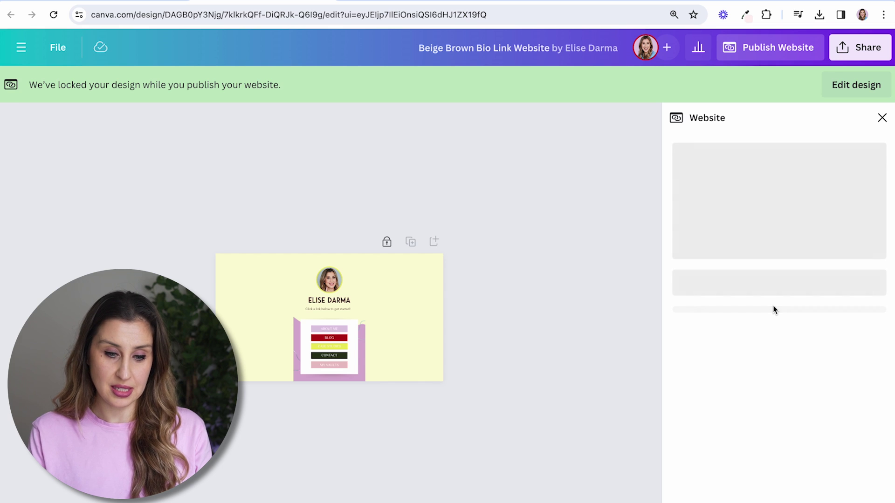
scroll(683, 198, "down", 2)
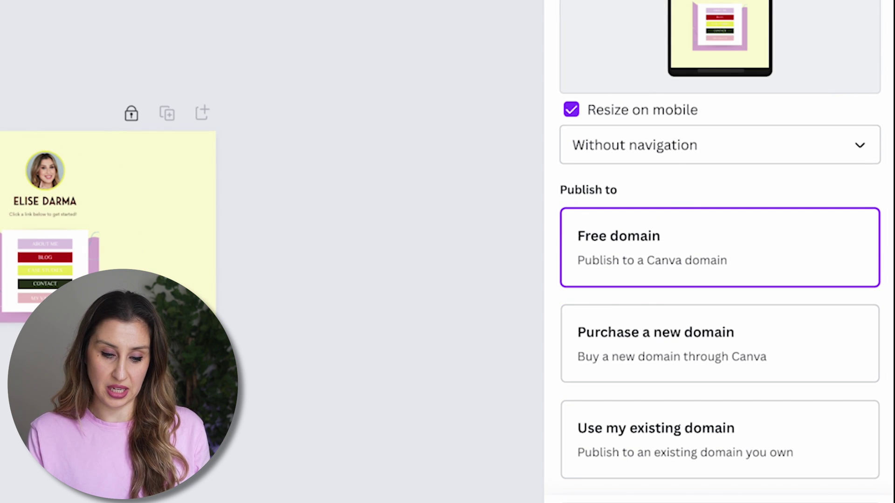
- Publish on a free Canva domain at page URL 'instagram-links' with a business-links description
left_click(720, 499)
left_click(655, 62)
type("elisedarma")
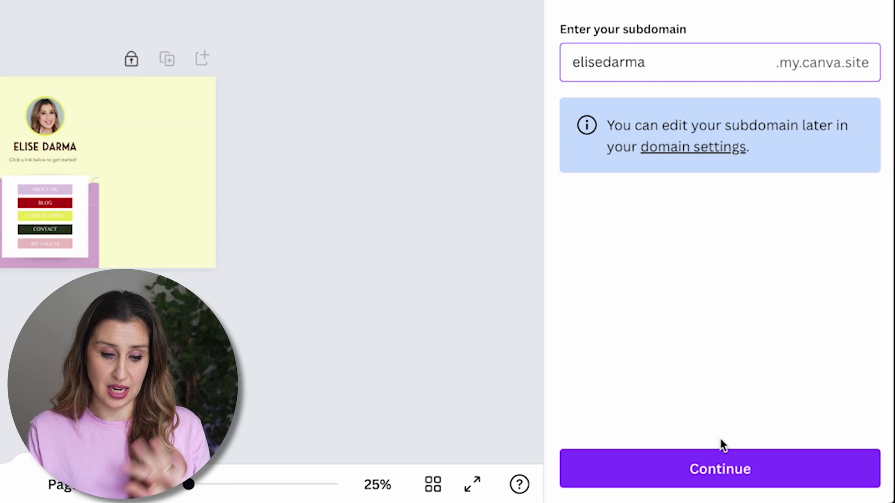
left_click(718, 472)
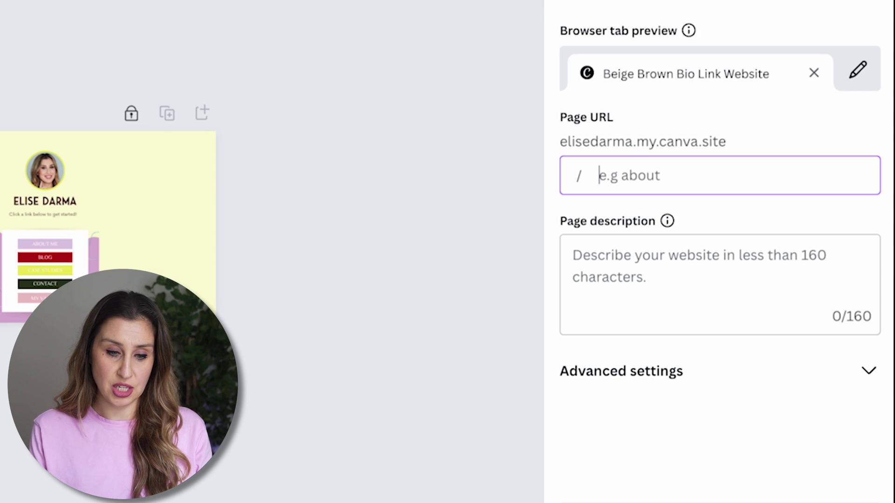
type("instagram-links")
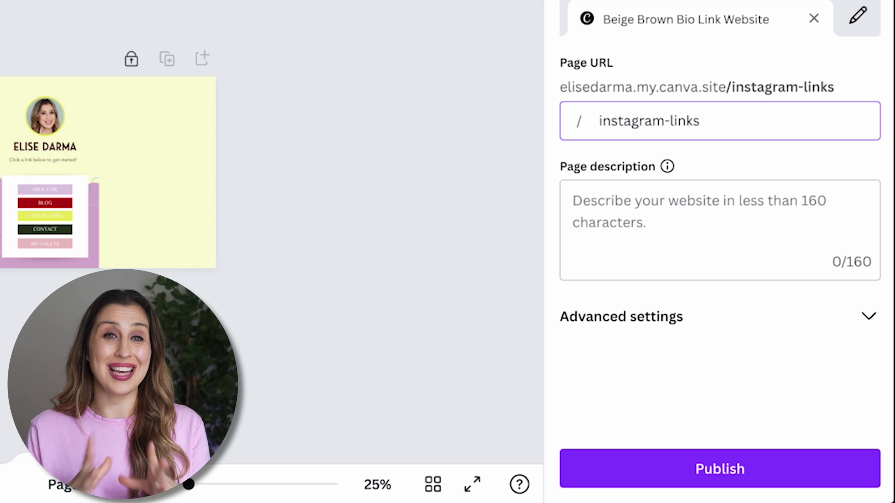
key("Tab")
type("FIND MY BEST BUSINESS LINKS H")
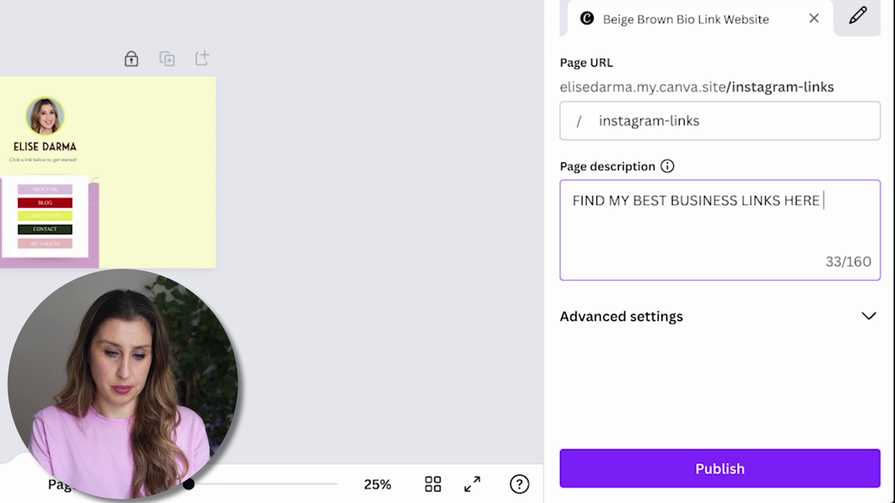
left_click(704, 316)
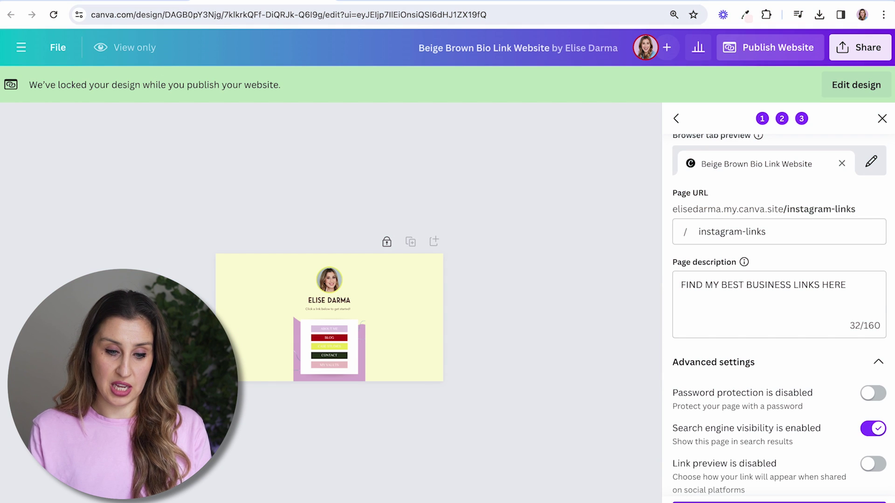
left_click(779, 502)
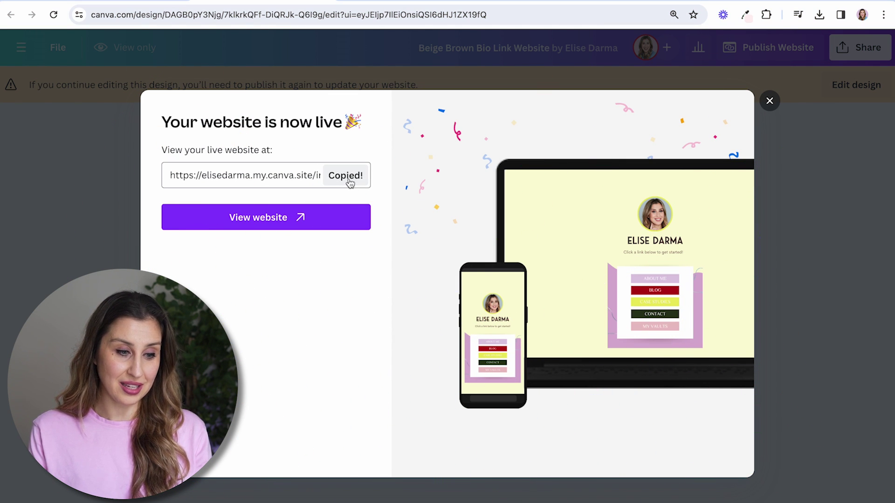
- View the live Canva bio-link site, copy its address, and open a new browser tab
left_click(251, 224)
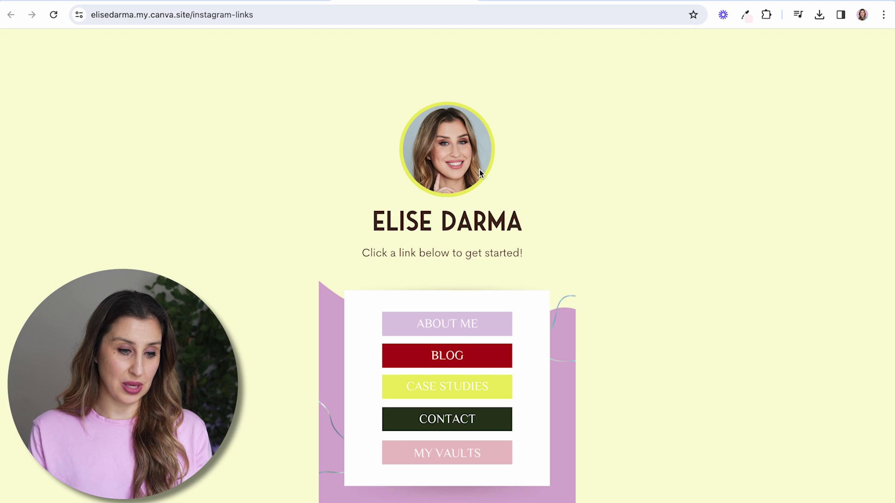
scroll(478, 181, "down", 2)
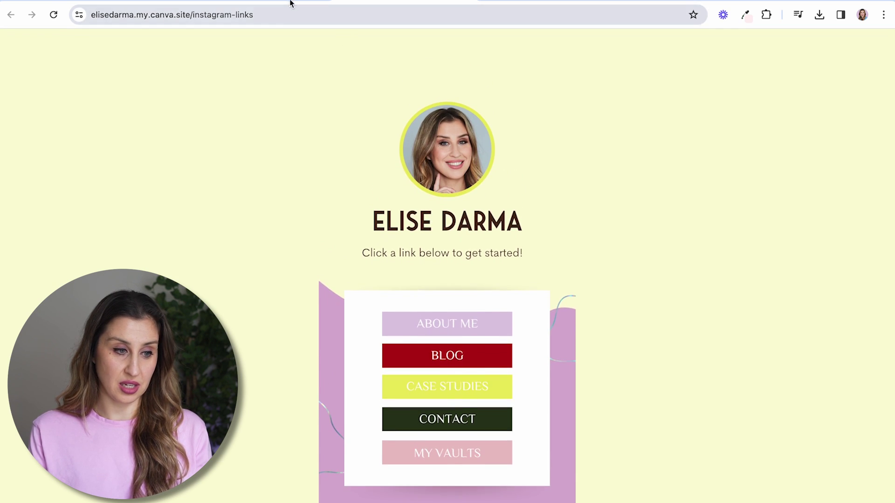
left_click(289, 2)
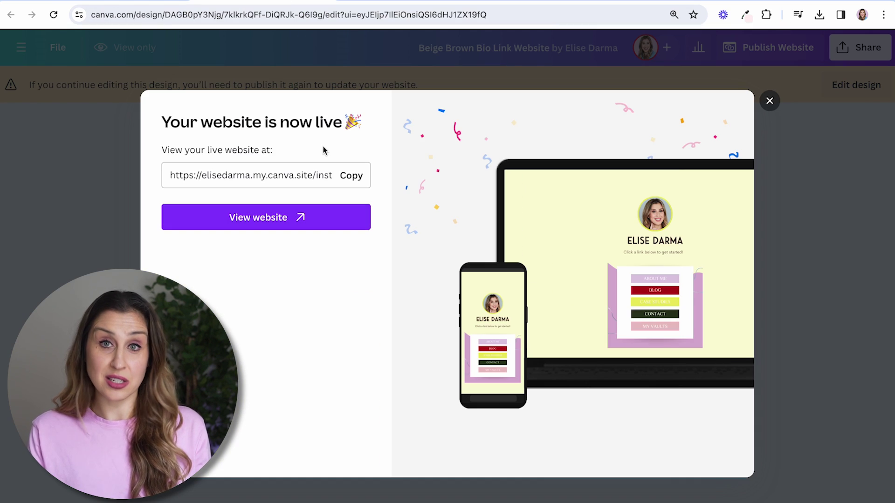
left_click(359, 178)
key("ctrl+t")
- Go to Bitly's home page from the address bar
type("https://elisedarma.my.canva.site/instagram-links")
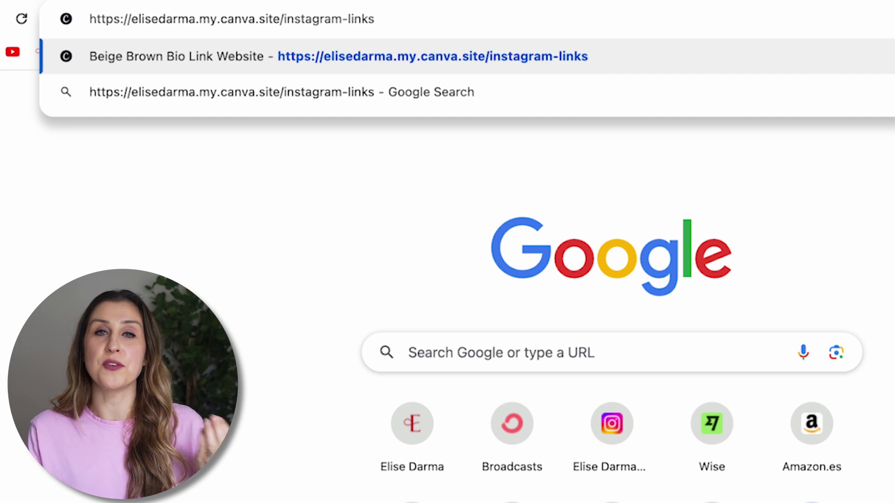
key("ctrl+a")
key("BackSpace")
type("IT")
key("BackSpace")
key("BackSpace")
type("BIT")
key("Return")
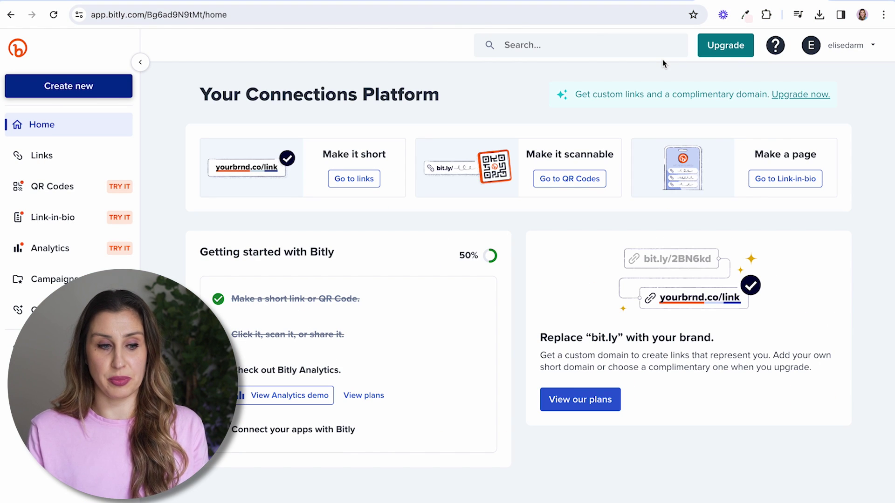
- Load the published bio-link page from the copied URL in another new tab
left_click(629, 2)
type("https://elisedarma.my.canva.site/instagram-links")
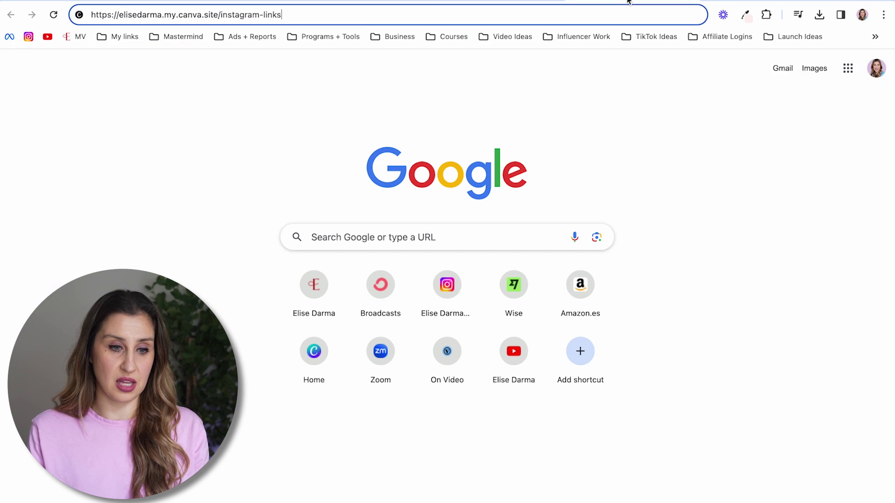
key("Return")
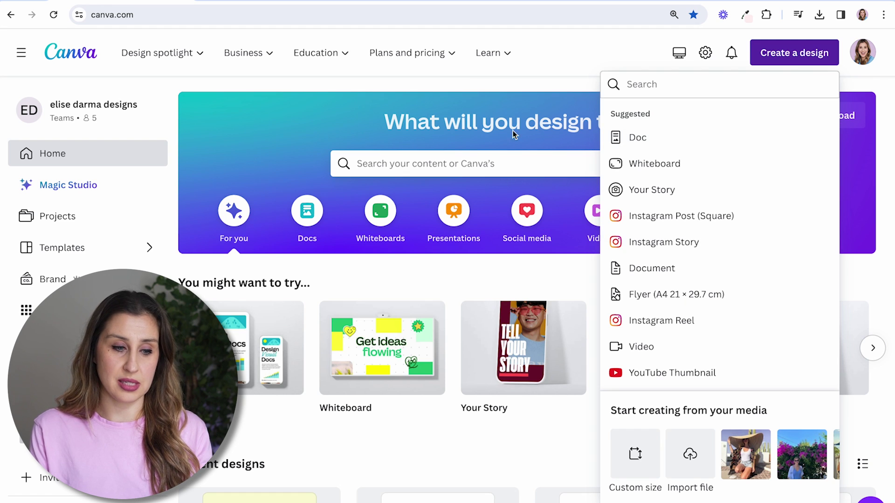
- Search Canva's templates for 'course mockup'
left_click(490, 162)
type("COURE ")
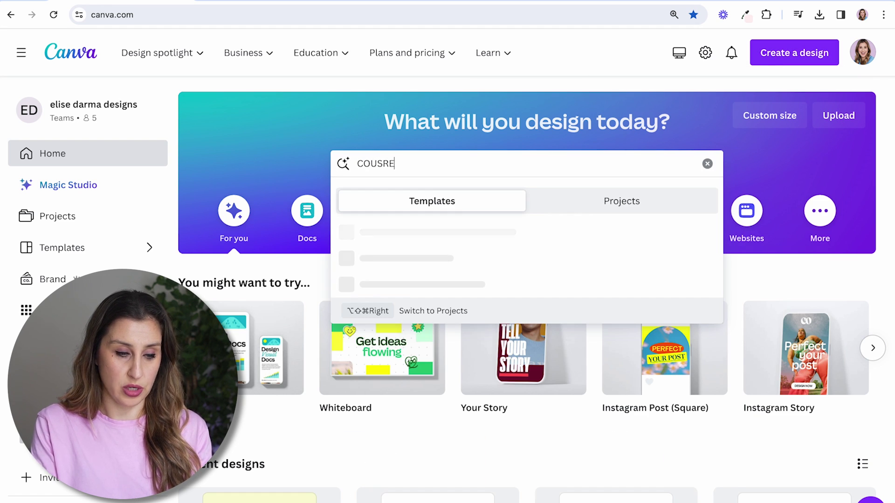
type("CKUP")
key("Return")
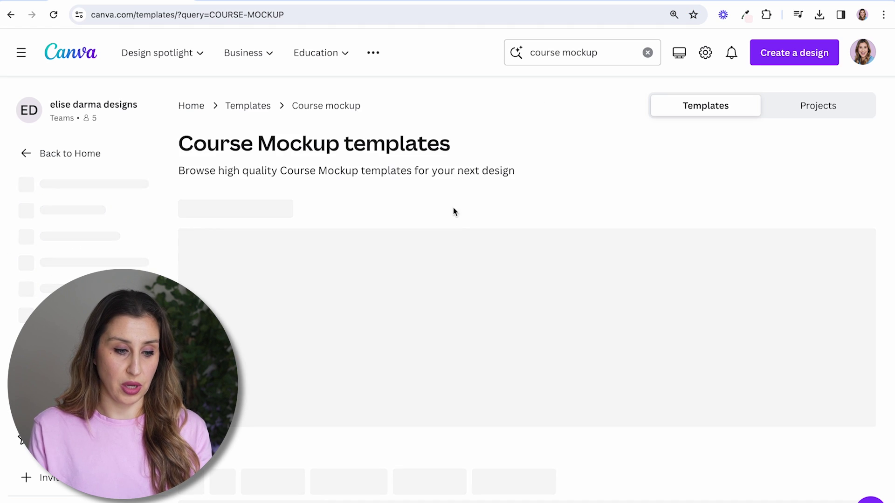
scroll(456, 232, "down", 3)
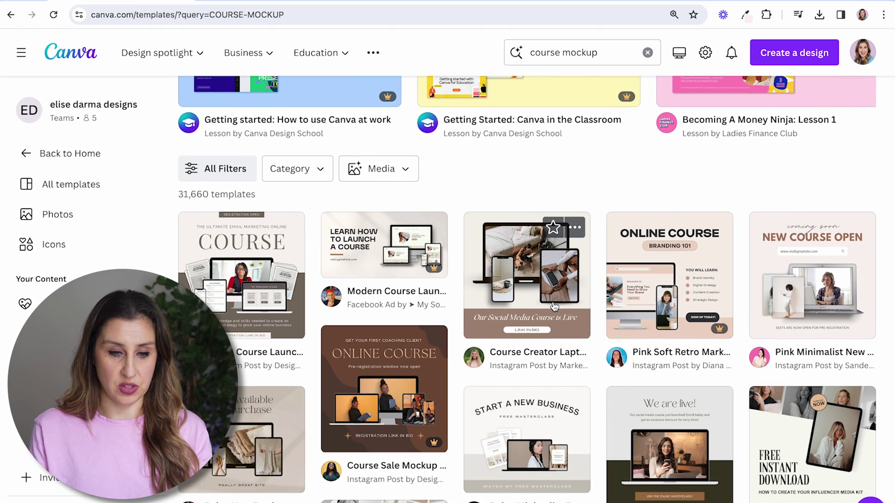
scroll(532, 251, "down", 3)
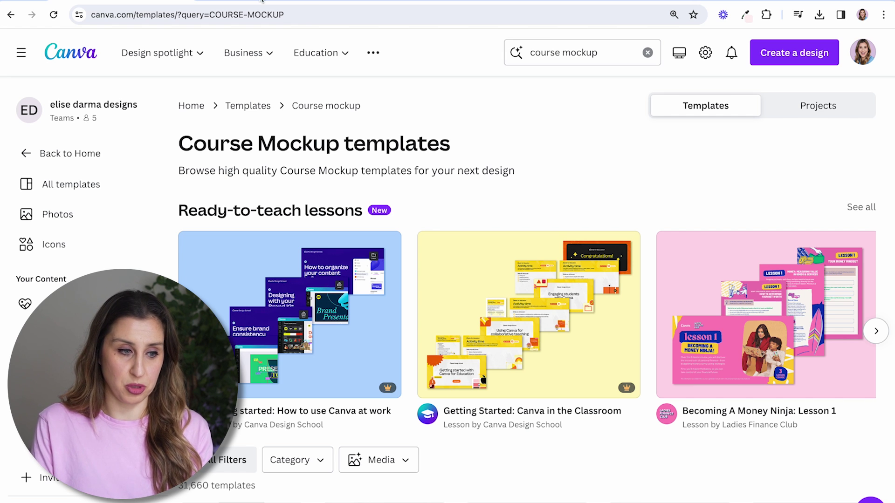
scroll(19, 353, "down", 3)
scroll(19, 352, "down", 2)
scroll(18, 353, "down", 2)
scroll(18, 336, "down", 1)
scroll(19, 377, "down", 2)
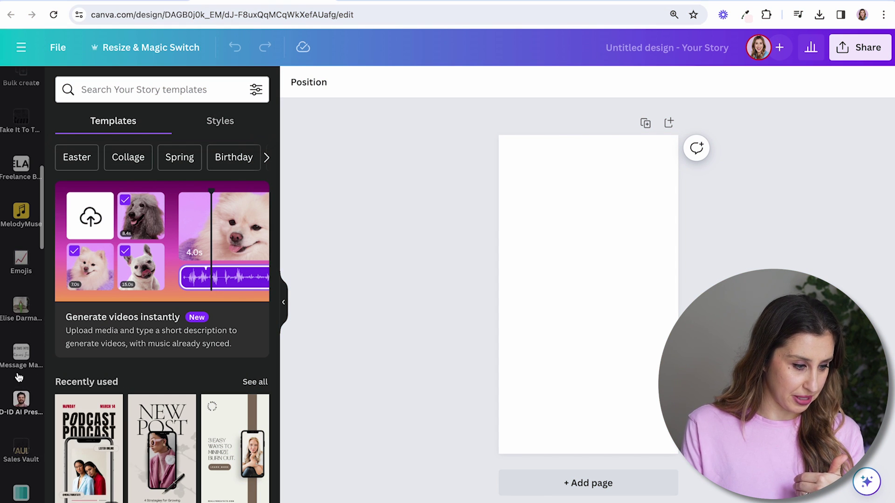
- Add the Message Magic mockup and the green-suit brand photo, then remove the photo's background
left_click(19, 364)
scroll(184, 259, "down", 3)
scroll(186, 261, "down", 2)
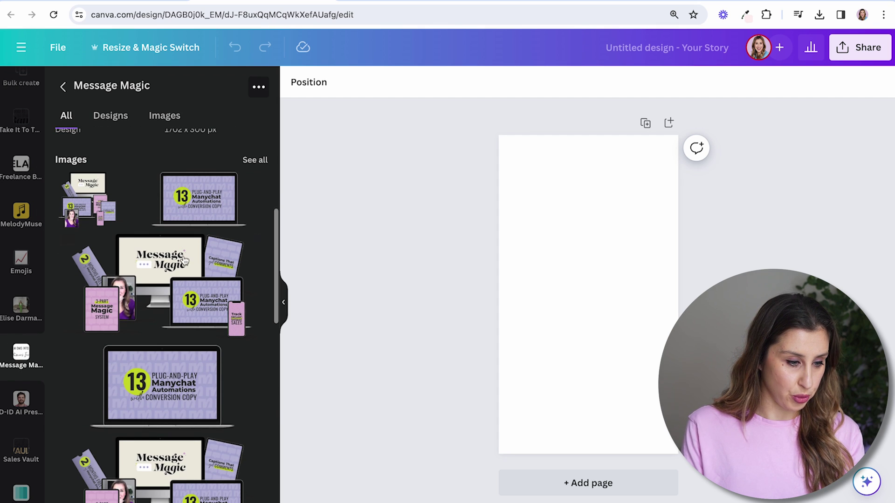
left_click_drag(154, 280, 528, 251)
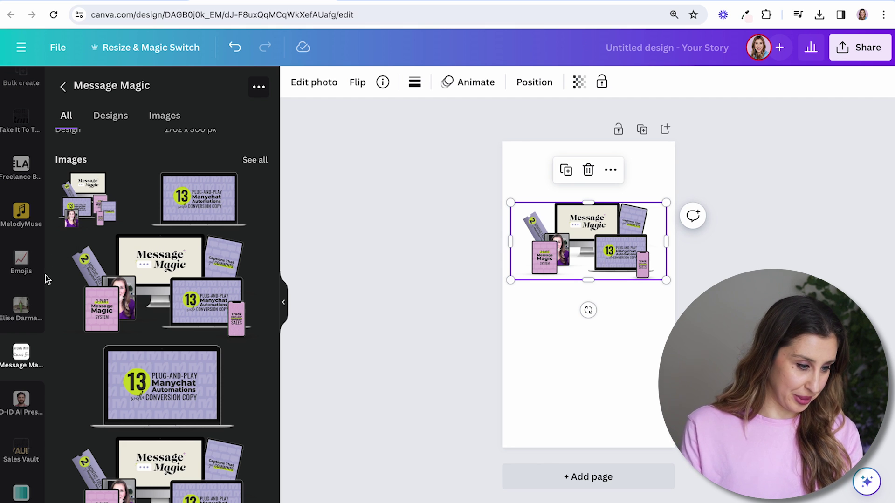
scroll(17, 294, "down", 5)
scroll(22, 356, "down", 5)
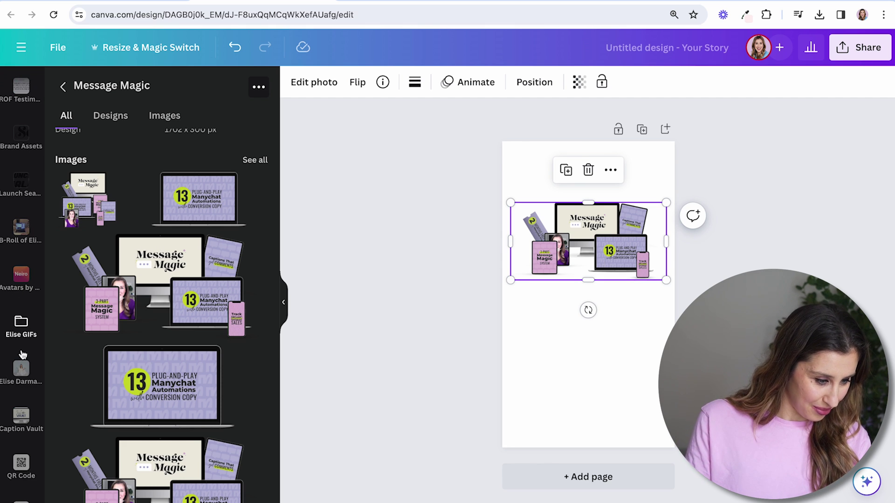
left_click(23, 375)
scroll(210, 280, "down", 5)
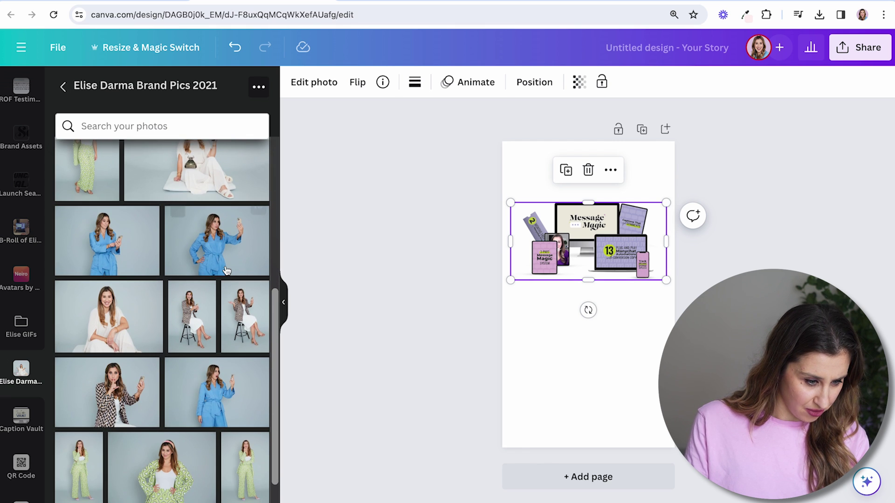
scroll(226, 271, "down", 4)
left_click(230, 265)
left_click(313, 81)
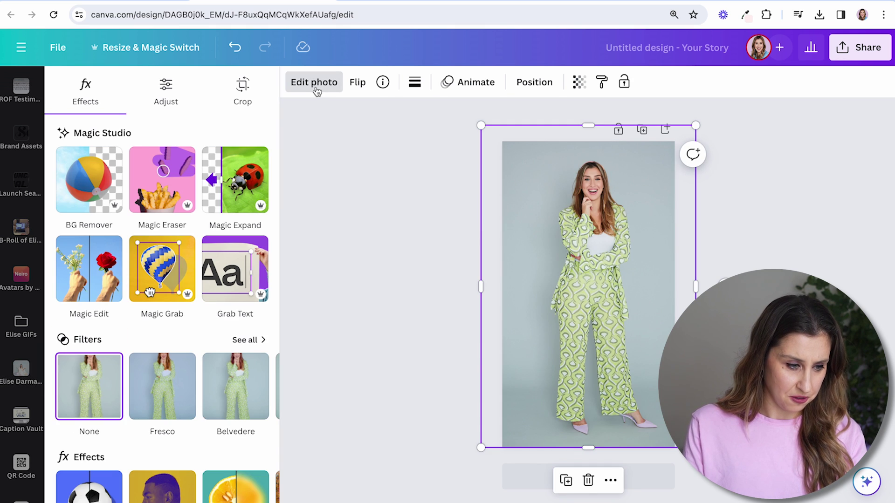
left_click(76, 173)
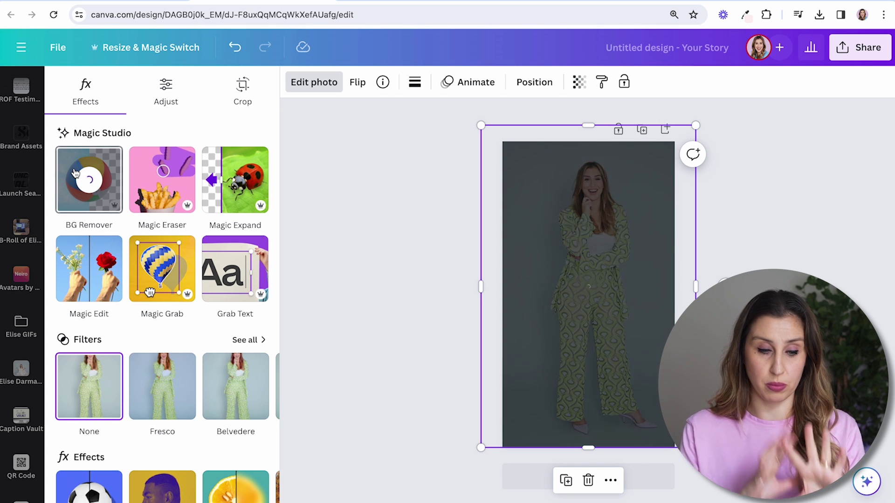
- Make the page background pale yellow, move the cut-out woman left, and select the mockup
left_click(419, 105)
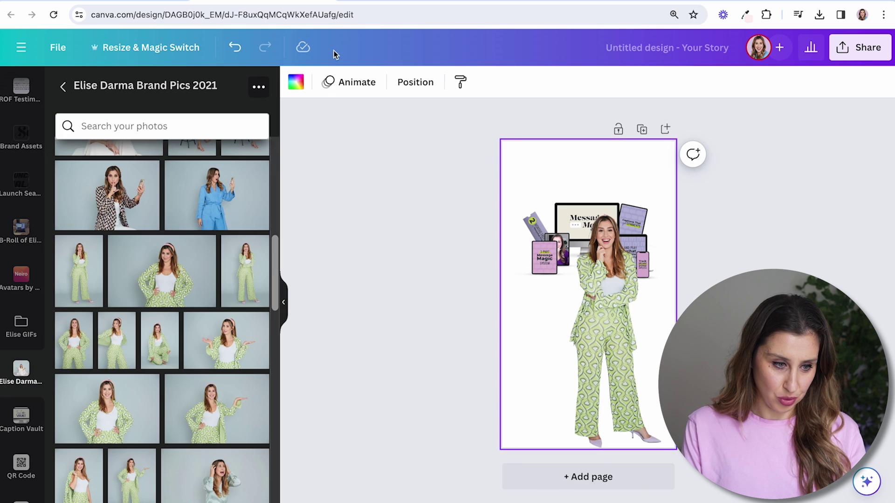
left_click(296, 83)
left_click(257, 367)
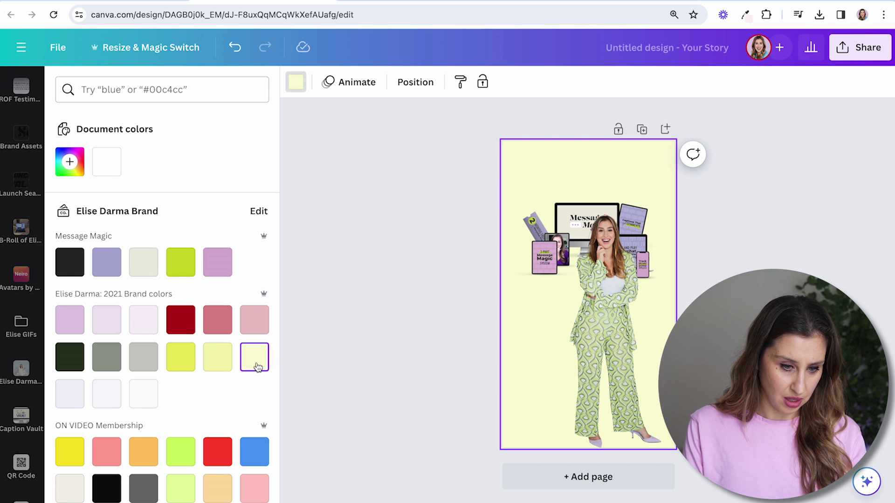
mouse_move(692, 251)
left_mouse_down()
mouse_move(636, 250)
mouse_move(669, 199)
left_mouse_up()
left_click(733, 209)
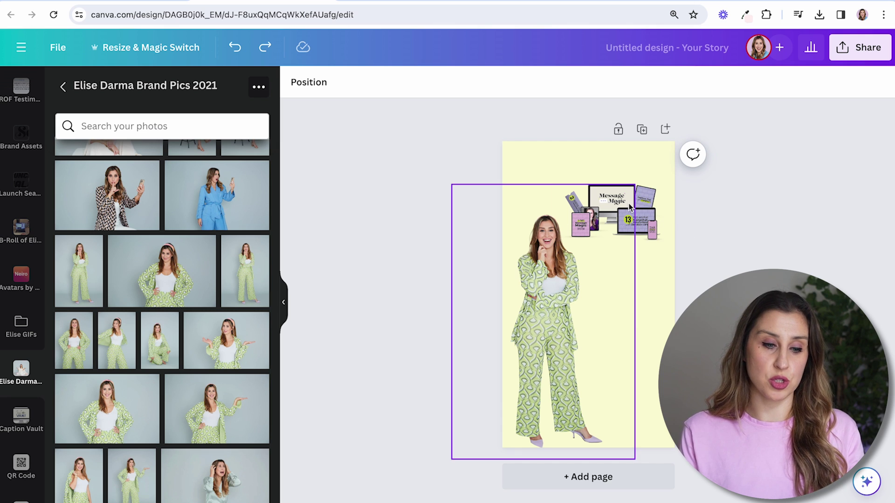
left_click(618, 219)
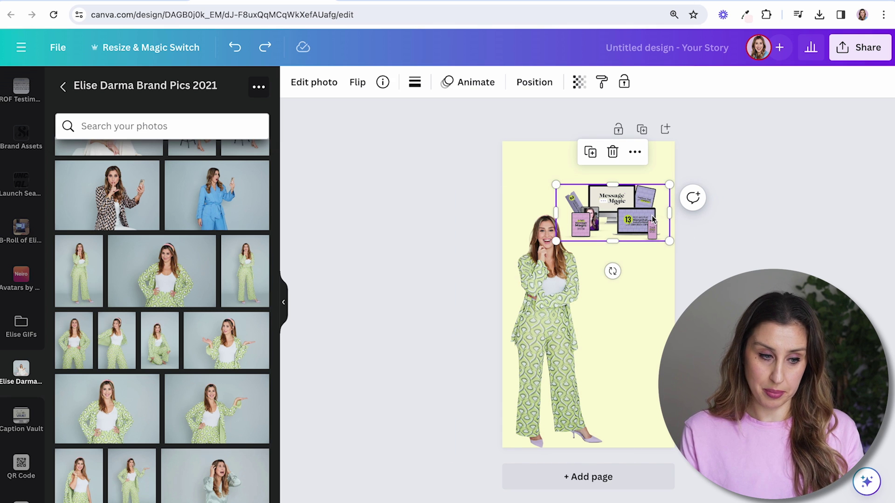
- Give the mockup a Rise animation and check the page's 0.5s duration
left_click(472, 83)
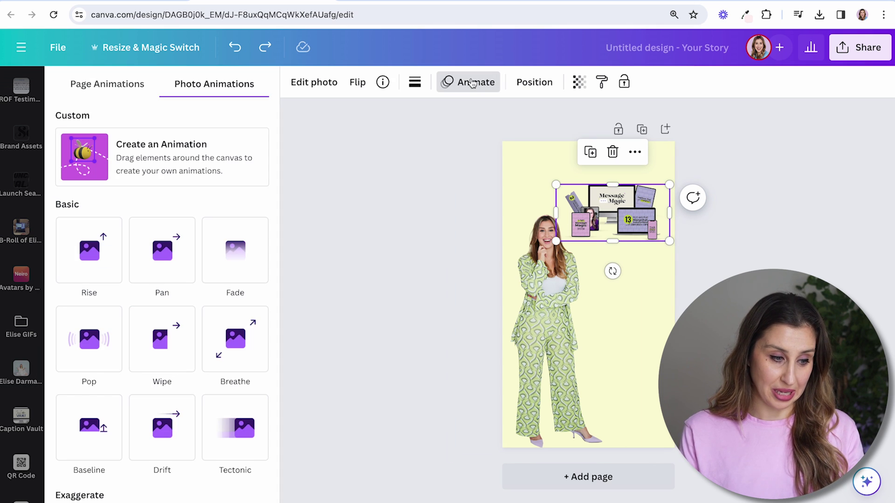
left_click(79, 264)
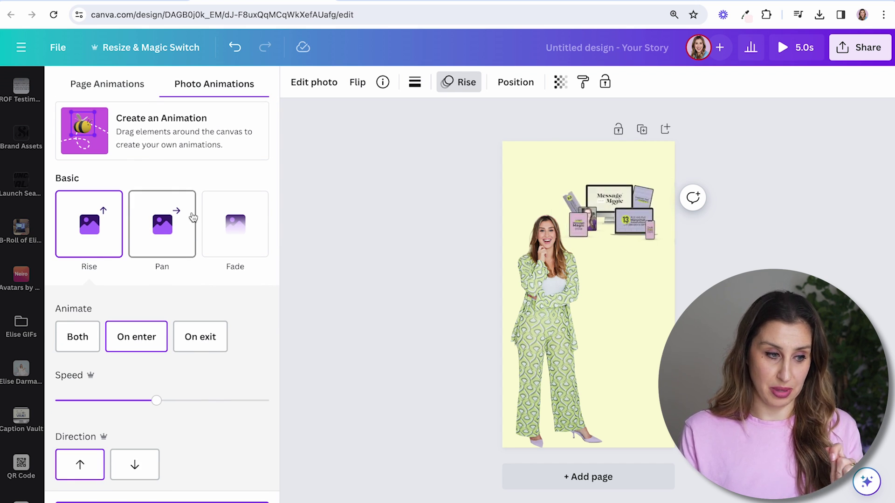
left_click(584, 178)
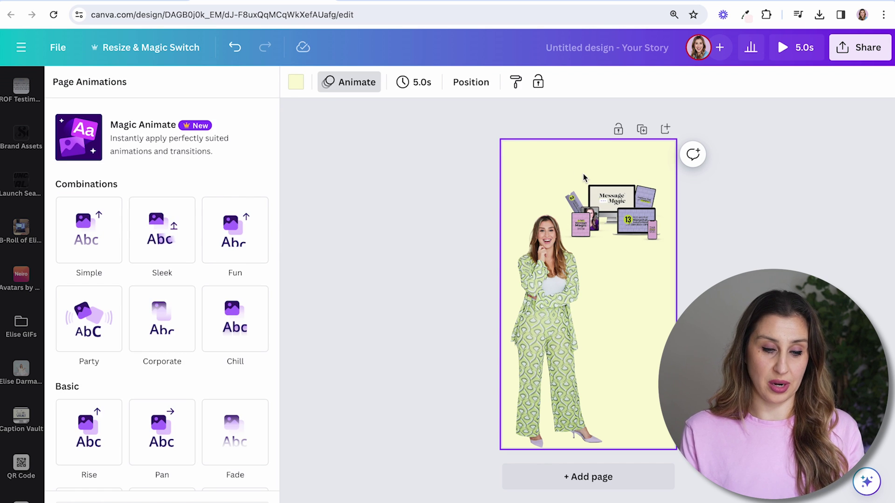
left_click(412, 93)
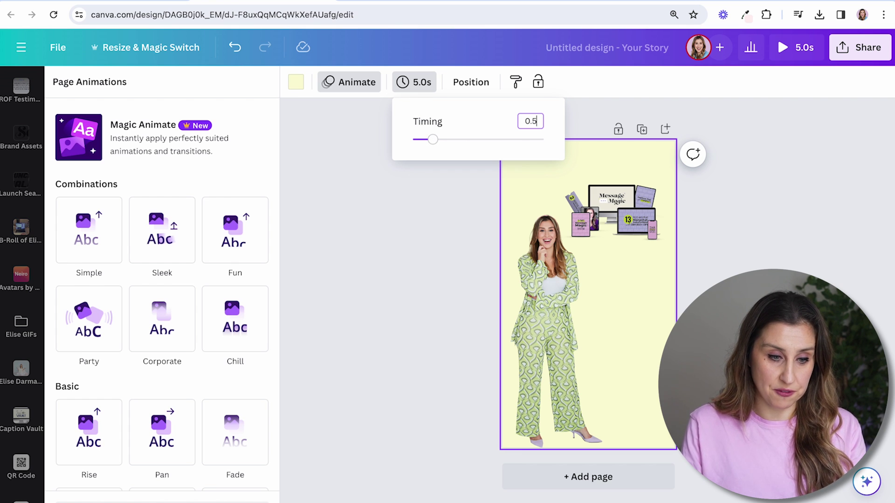
- Remove the devices mockup's Rise animation and close the page timing settings
left_click(638, 202)
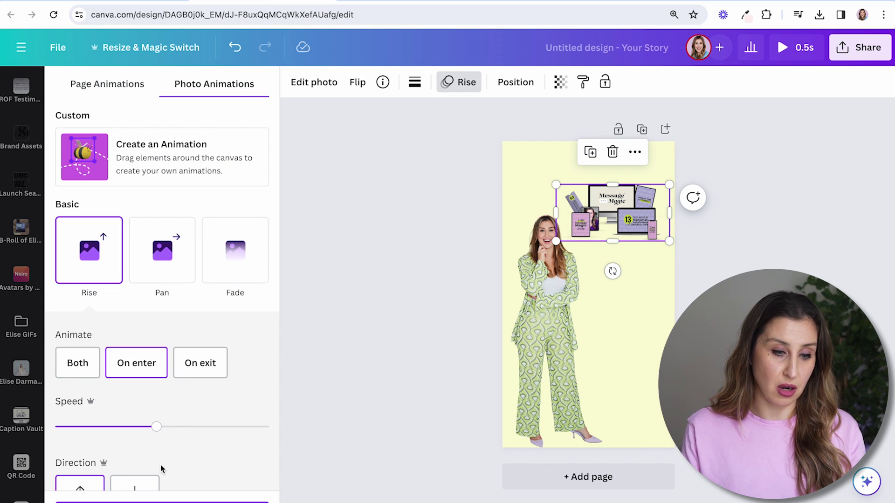
left_click(89, 249)
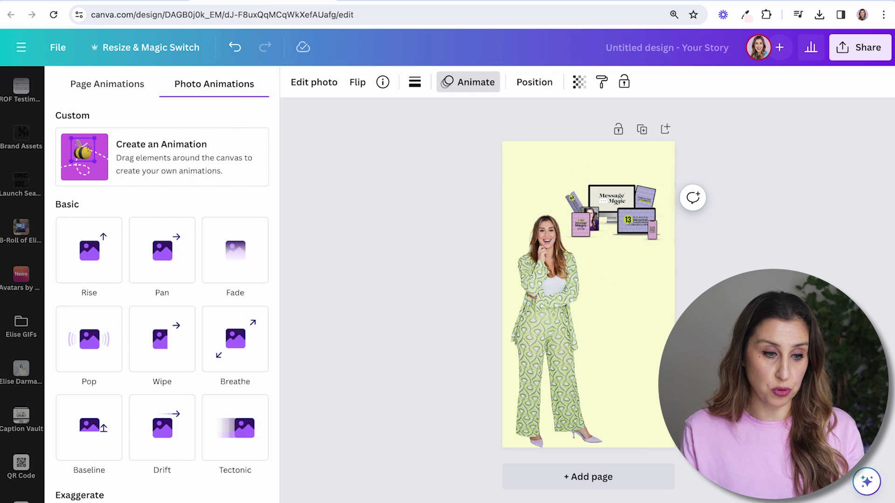
left_click(655, 168)
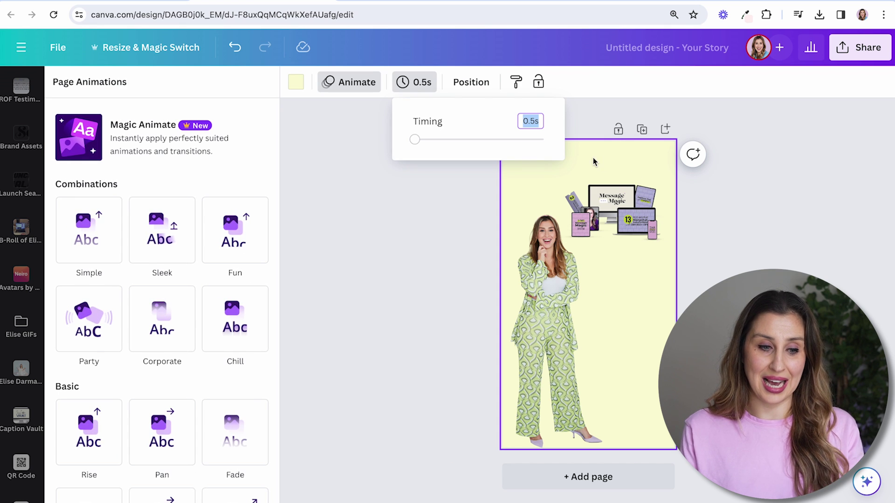
left_click(422, 223)
- Duplicate the page twice, tilting the mockup about 3° on page 2 and -4° on page 3
left_click(641, 131)
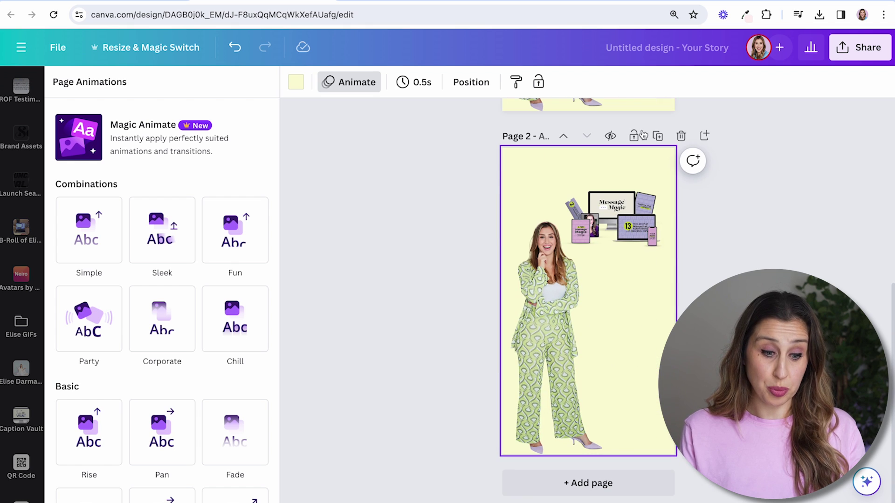
left_click(646, 212)
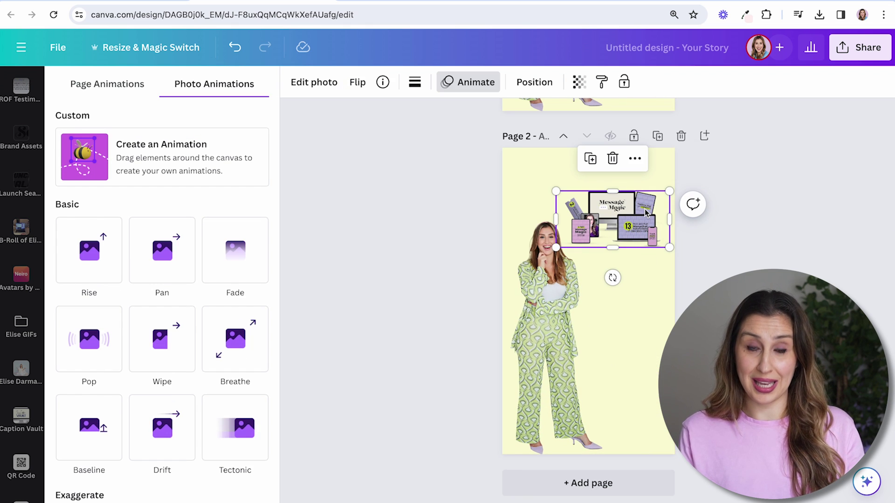
left_click_drag(612, 277, 610, 278)
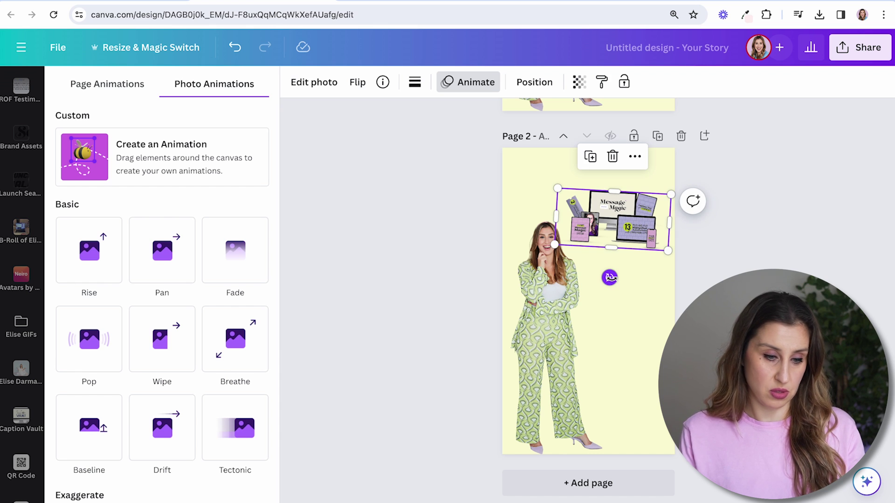
left_click(659, 136)
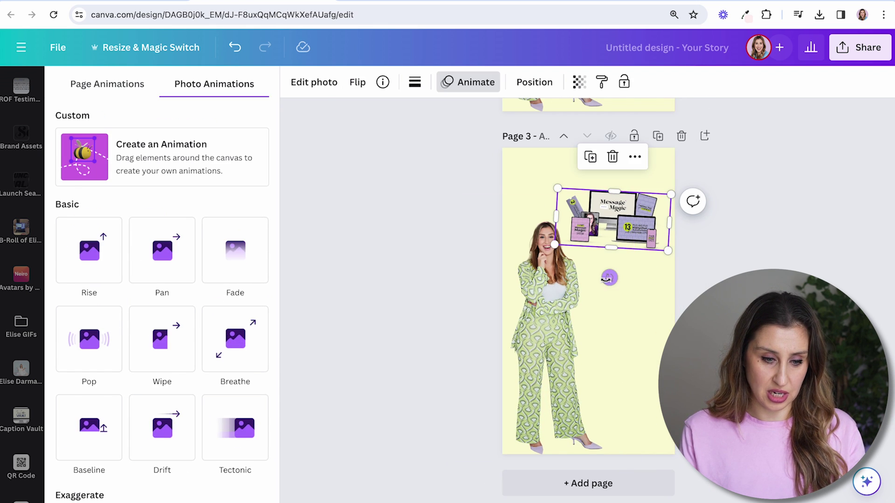
left_click_drag(609, 277, 615, 278)
scroll(587, 301, "up", 10)
scroll(587, 302, "down", 8)
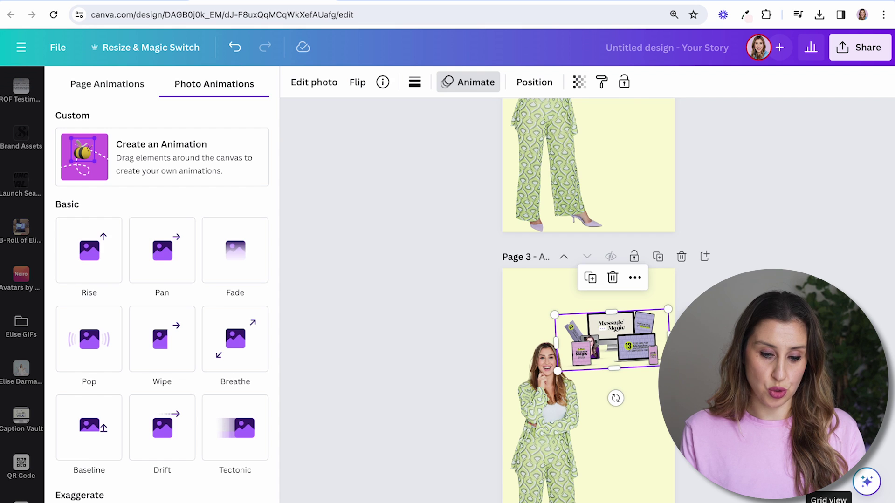
- In Grid view, copy pages 1–3 and paste them twice after page 3
left_click(829, 497)
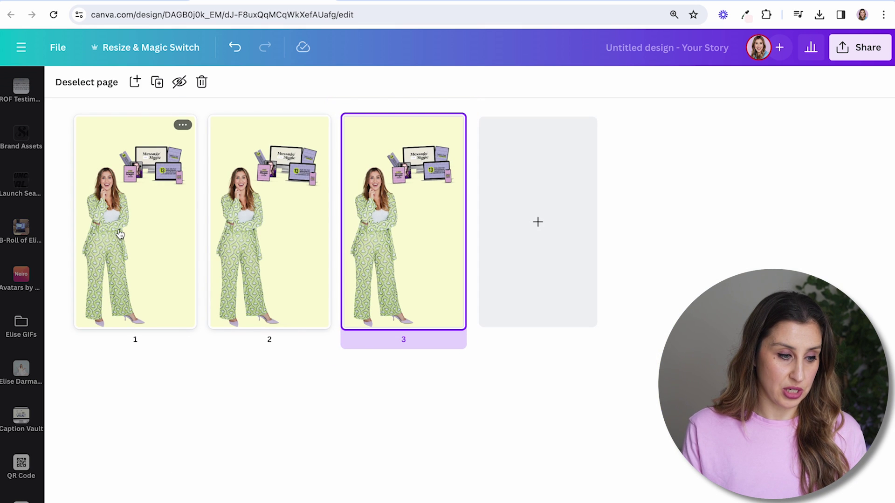
left_click(119, 234)
left_click(265, 246, "shift")
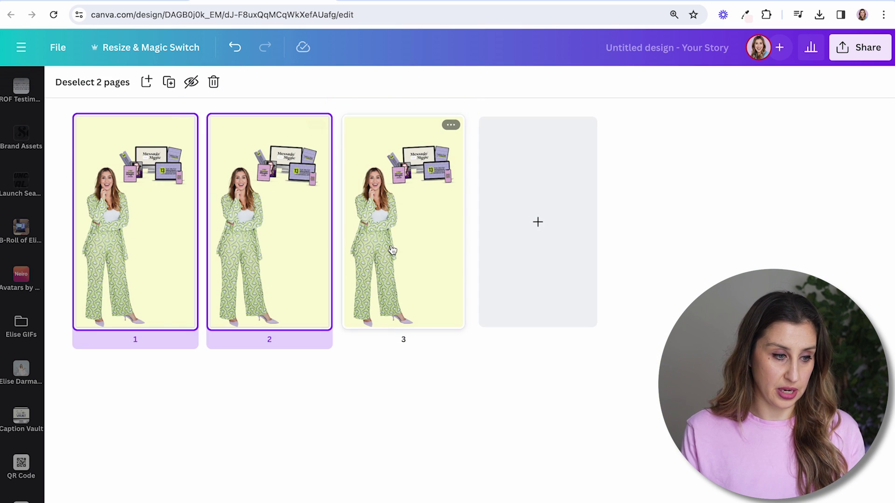
left_click(405, 250, "shift")
key("ctrl+c")
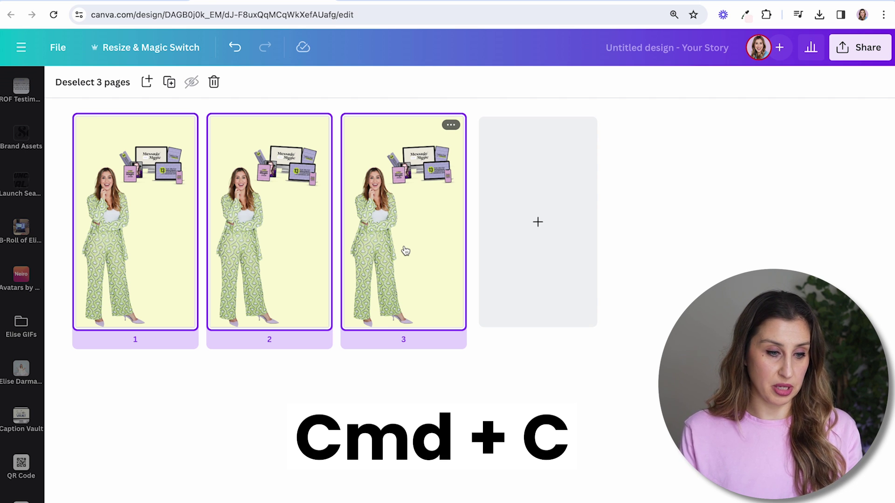
left_click(451, 124)
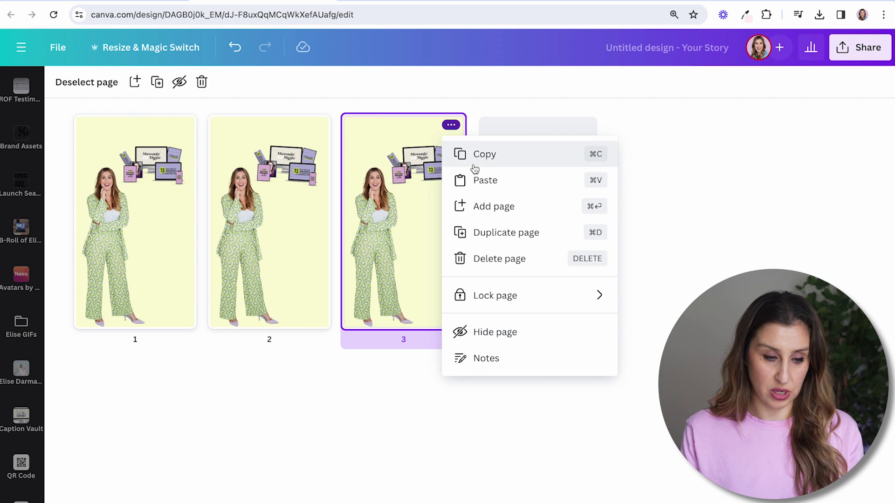
left_click(451, 125)
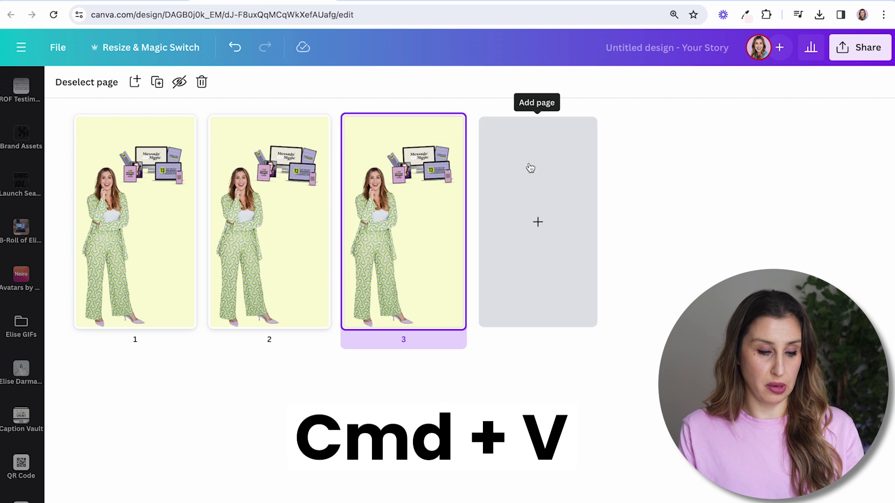
key("super+v")
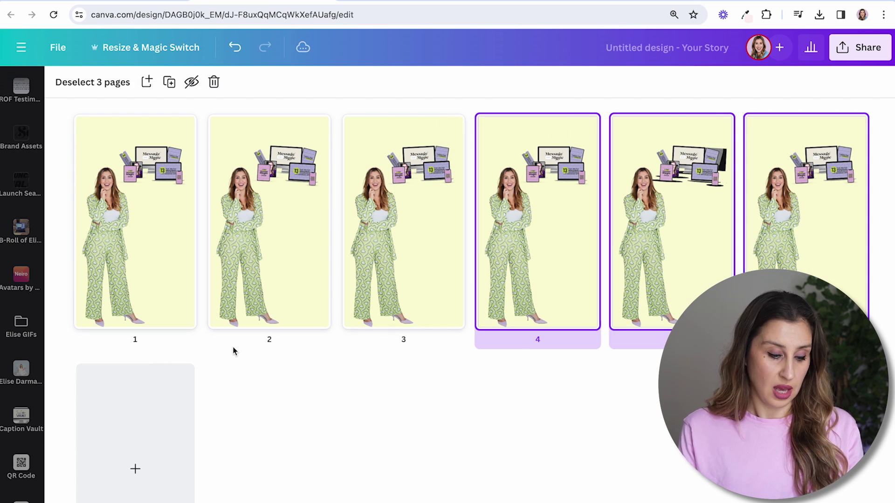
key("super+v")
key("super+v")
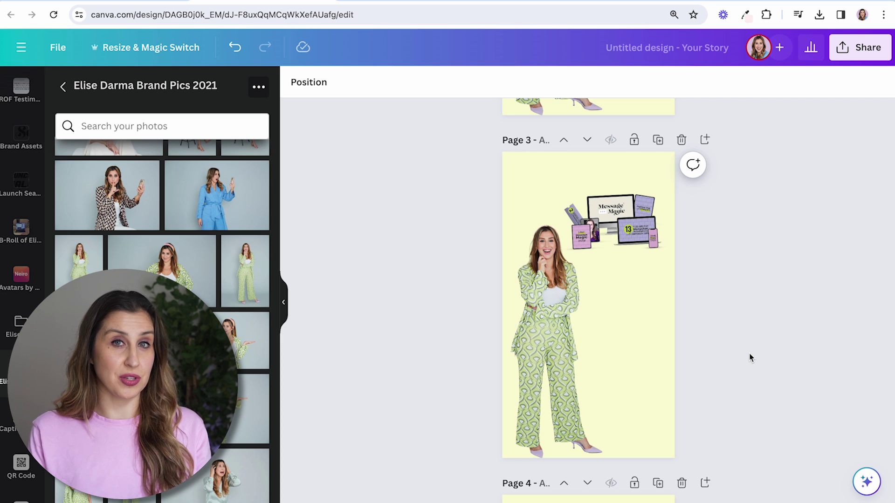
- Download the Story as MP4 video, with each page as a separate file
left_click(859, 55)
left_click(861, 381)
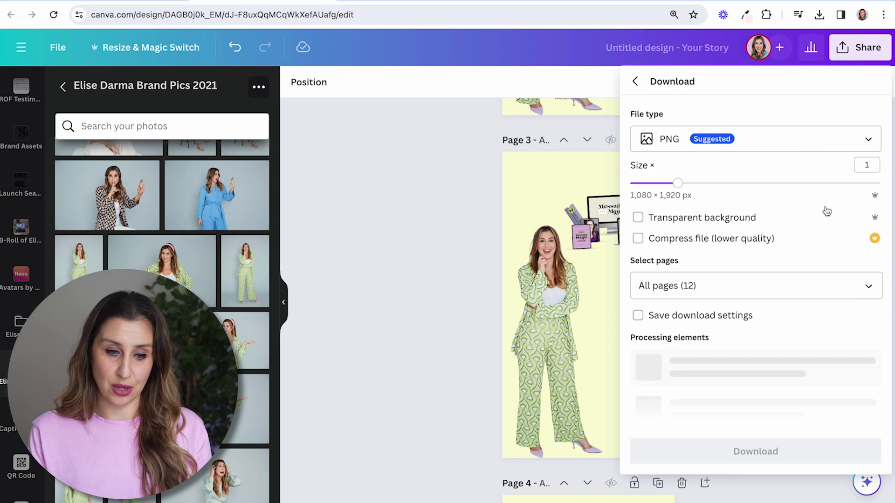
left_click(795, 140)
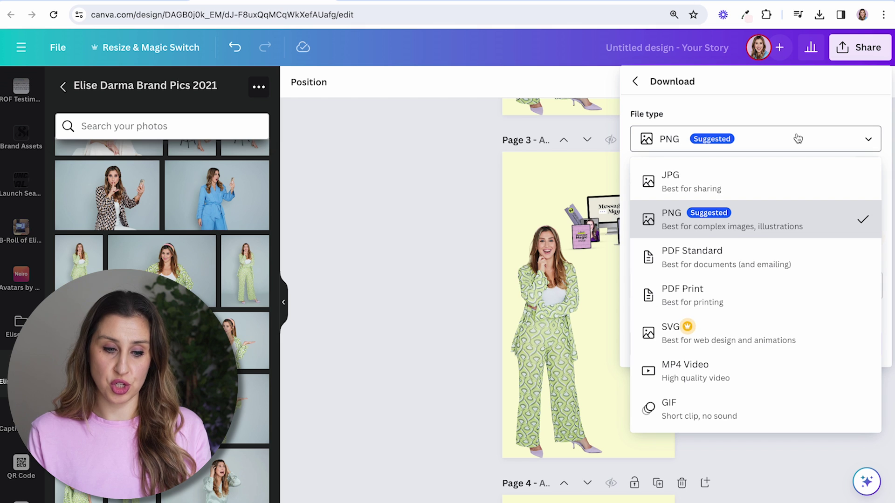
left_click(694, 369)
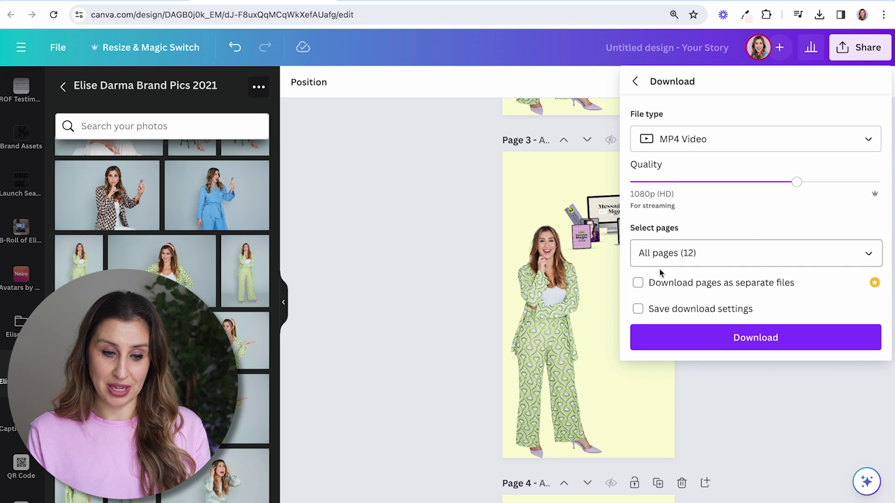
left_click(728, 283)
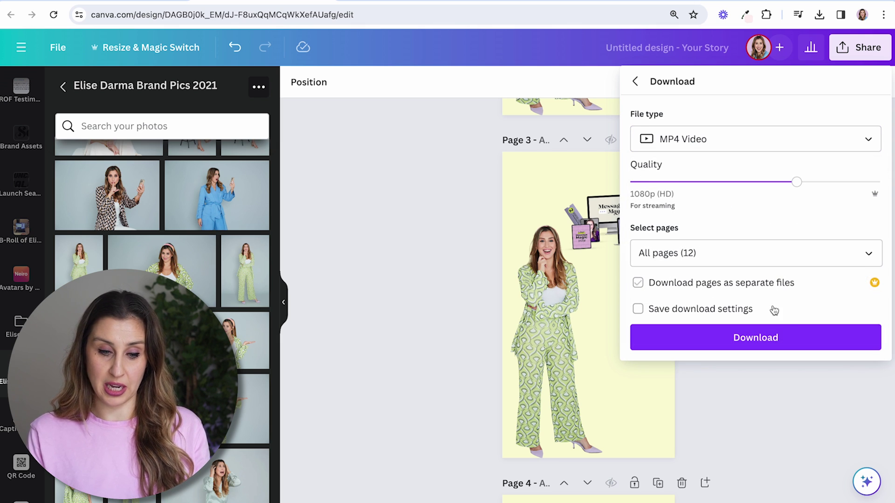
left_click(781, 338)
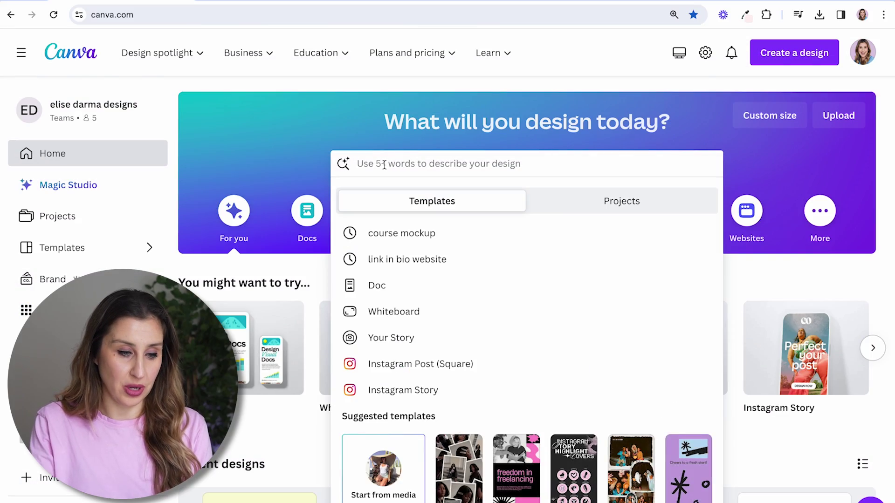
type("meme")
- Search 'meme' templates, filter to Instagram Posts, and open the Purple and White productivity meme
key("Return")
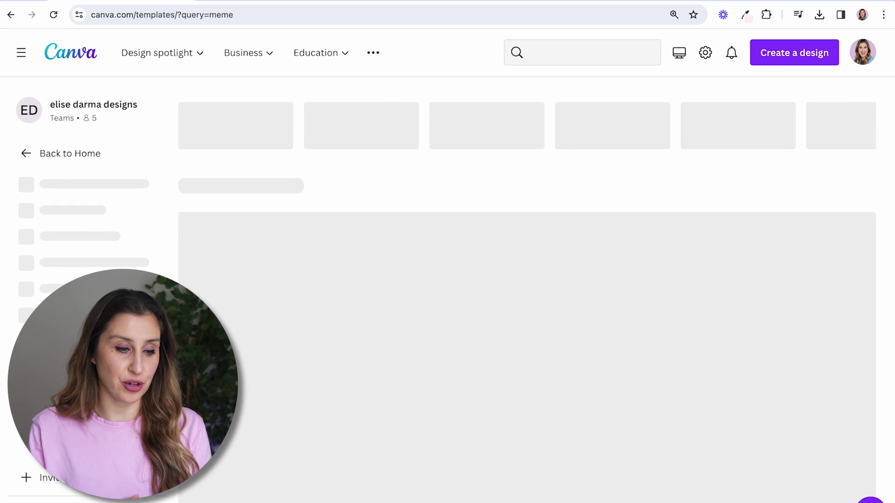
scroll(407, 193, "down", 2)
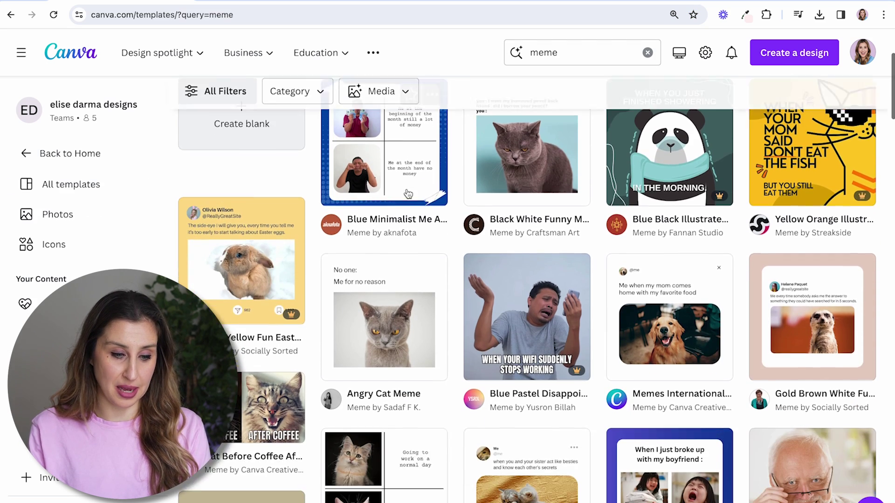
scroll(650, 352, "down", 1)
scroll(651, 351, "up", 4)
scroll(650, 351, "down", 1)
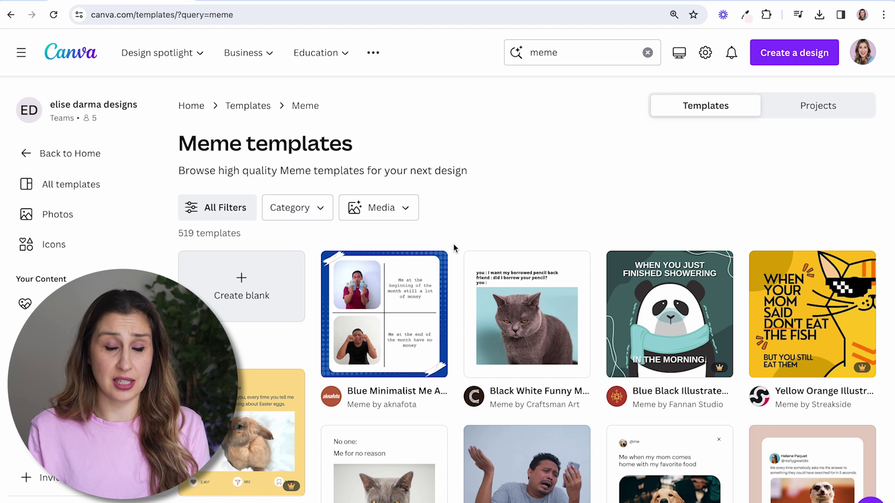
left_click(324, 211)
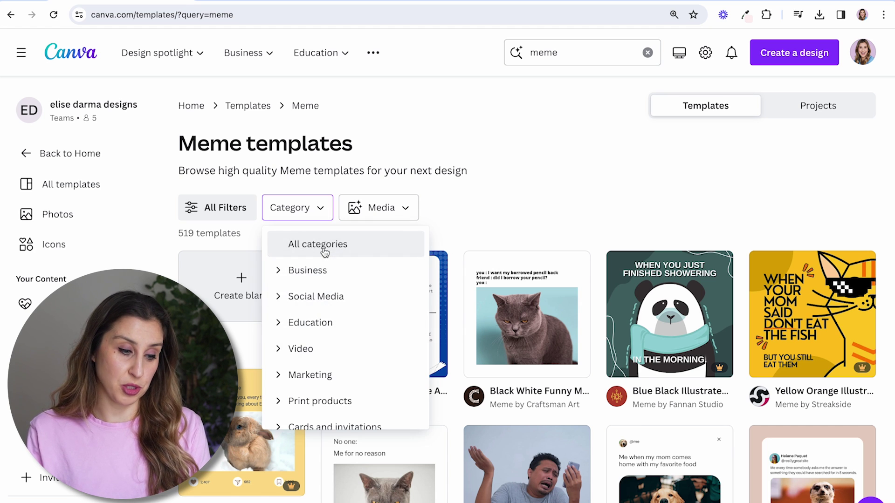
scroll(325, 320, "down", 1)
scroll(325, 319, "up", 1)
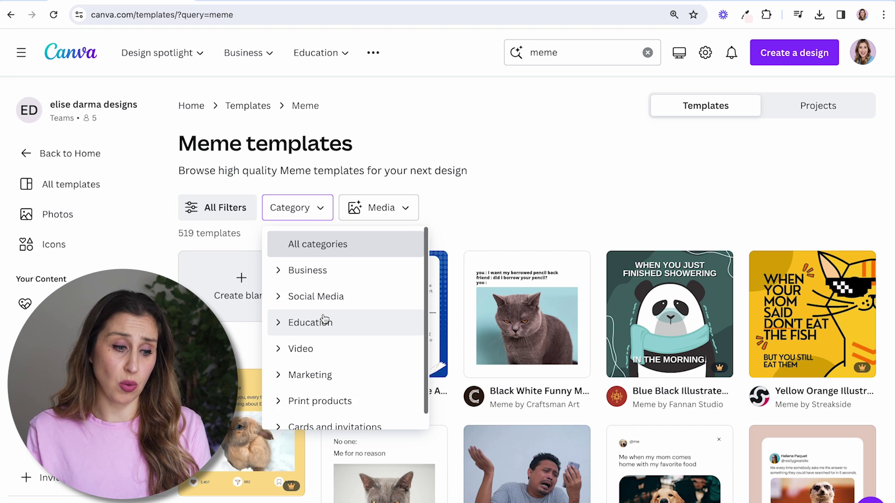
left_click(305, 274)
left_click(292, 272)
scroll(293, 358, "down", 1)
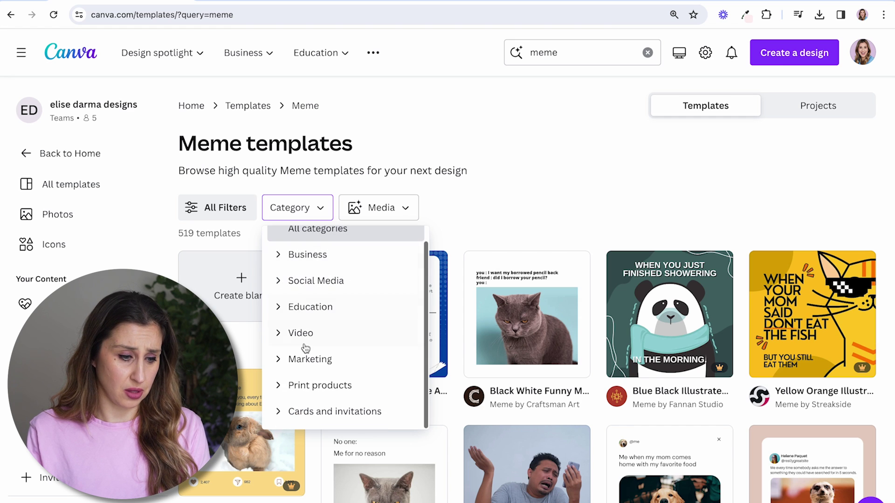
left_click(294, 358)
scroll(305, 366, "up", 1)
left_click(313, 297)
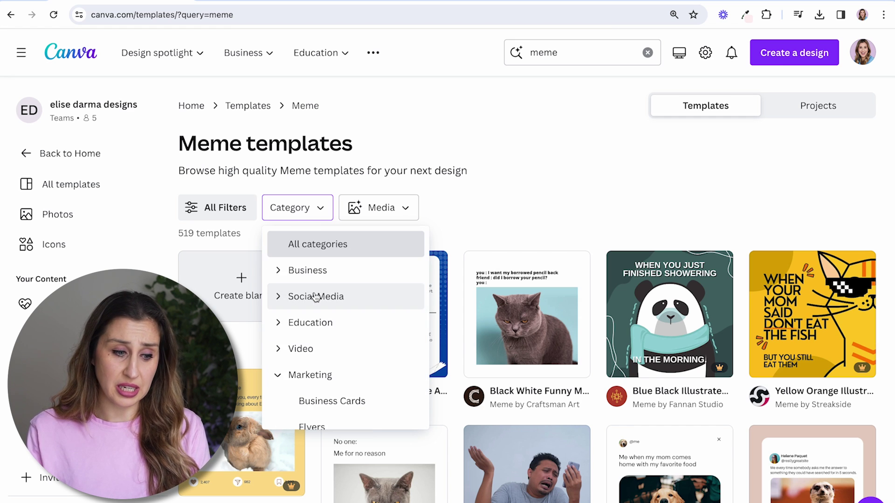
left_click(315, 297)
left_click(350, 319)
scroll(502, 282, "down", 2)
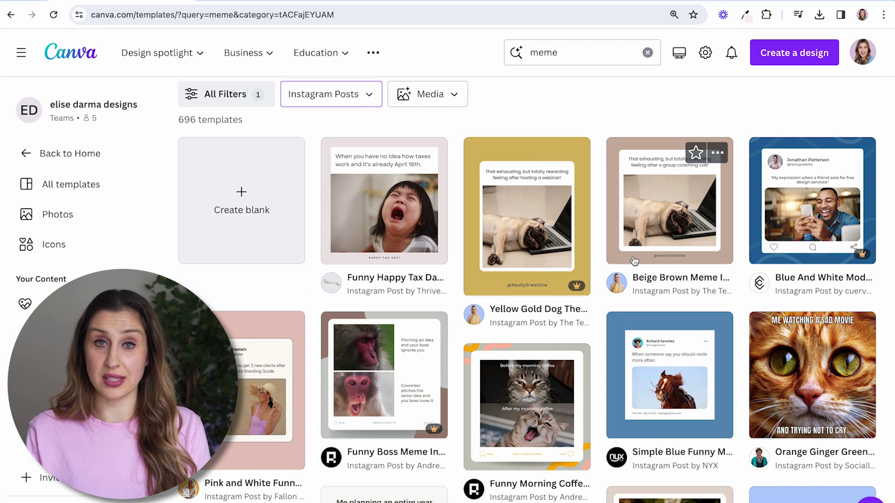
scroll(634, 262, "down", 3)
scroll(633, 262, "down", 5)
scroll(634, 261, "down", 1)
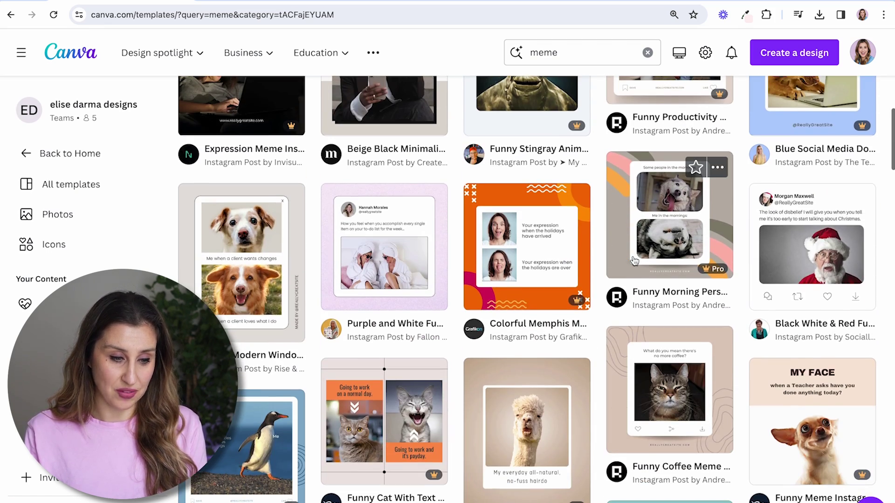
scroll(633, 260, "down", 1)
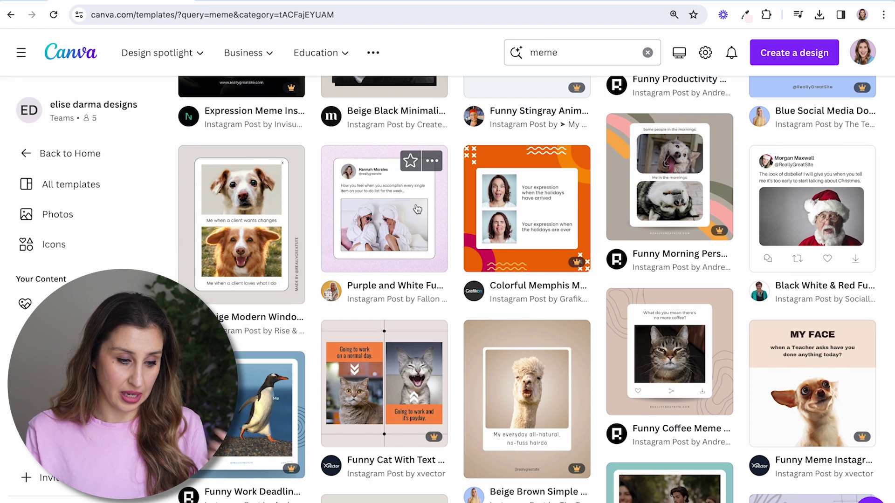
left_click(416, 209)
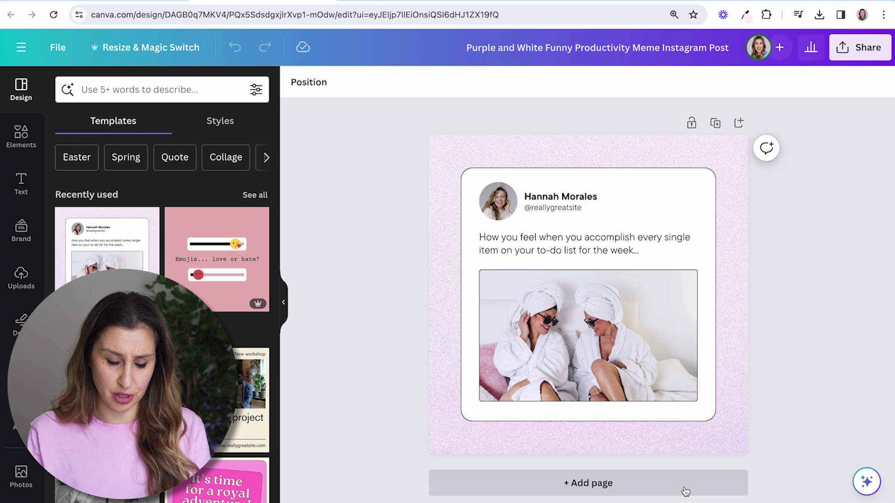
scroll(560, 198, "up", 1, "ctrl")
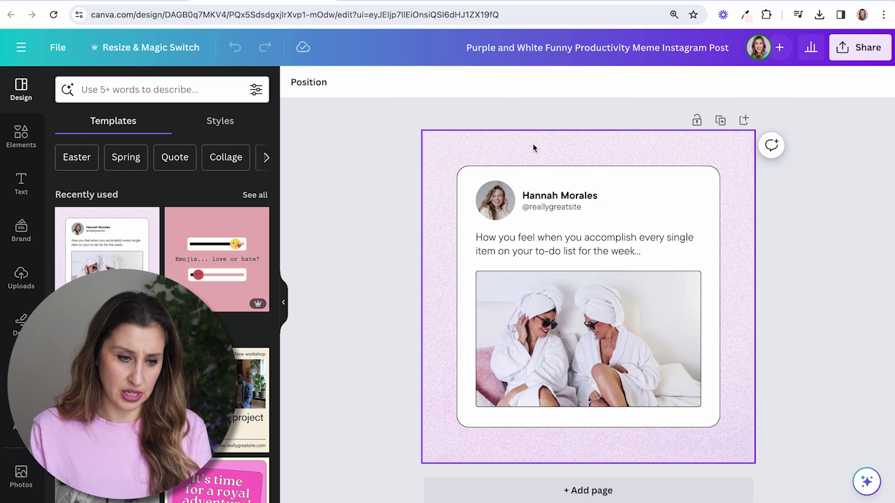
- Make the page background lilac and edit the author name and handle
left_click(532, 144)
left_click(415, 81)
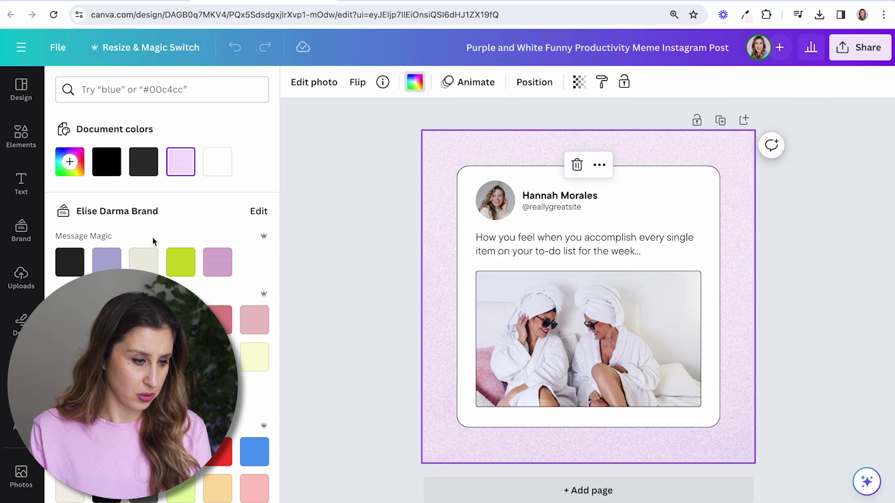
left_click(218, 262)
double_click(560, 196)
type("Elise")
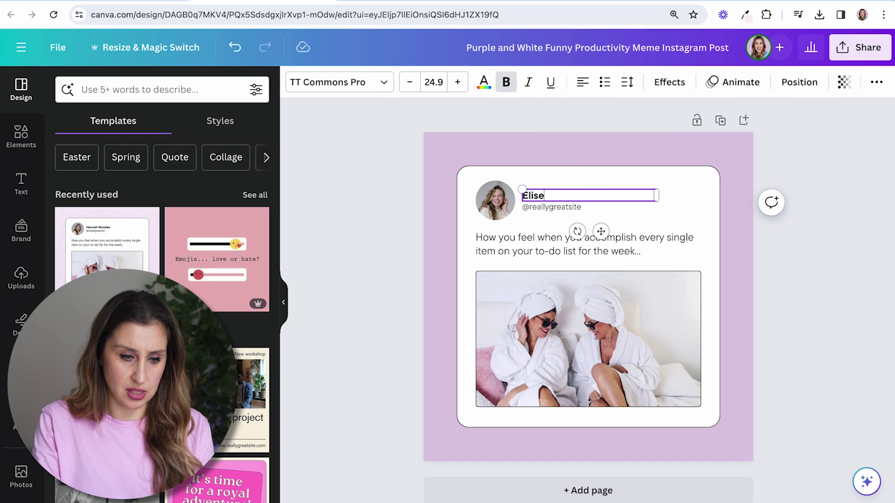
type(" Darma")
double_click(553, 207)
type("elisedar")
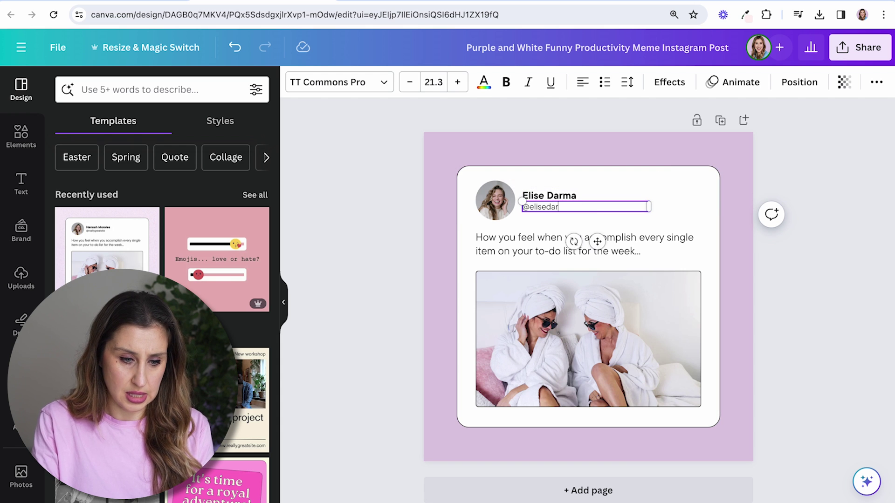
- Replace the profile photo with a brand headshot and reposition it within its circle
left_click(494, 201)
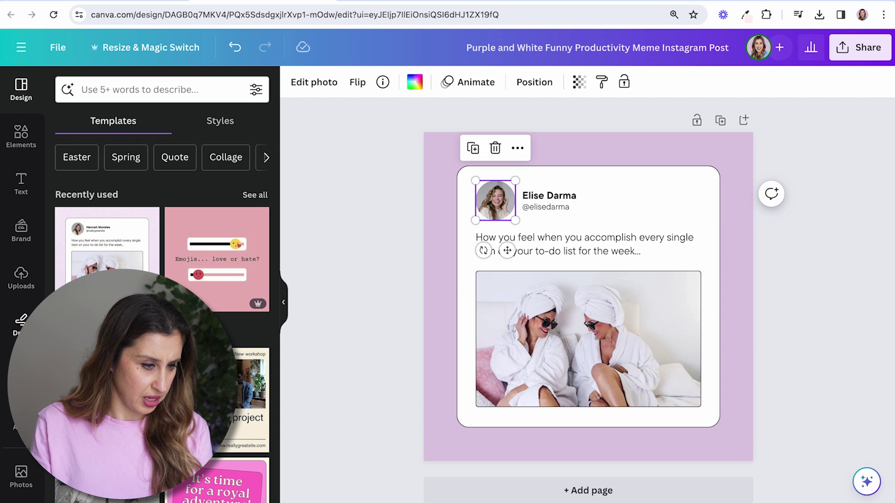
scroll(21, 280, "down", 2)
scroll(21, 280, "down", 2)
left_click(21, 374)
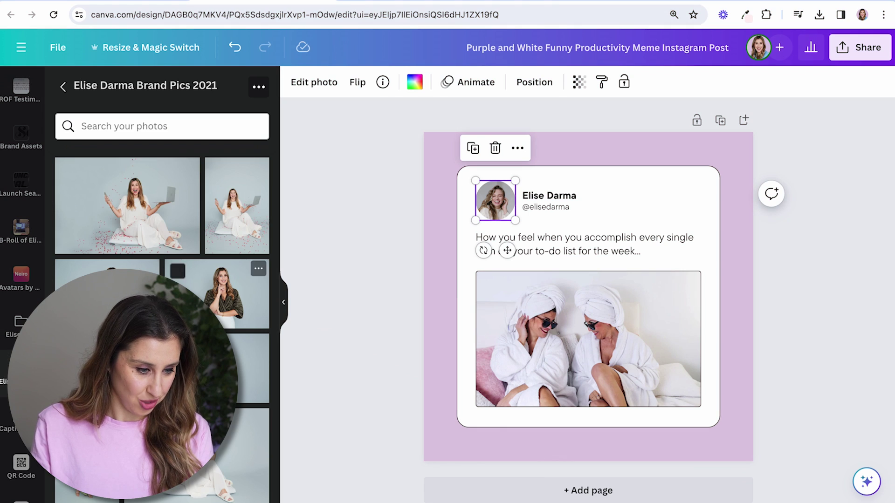
left_click_drag(139, 198, 504, 194)
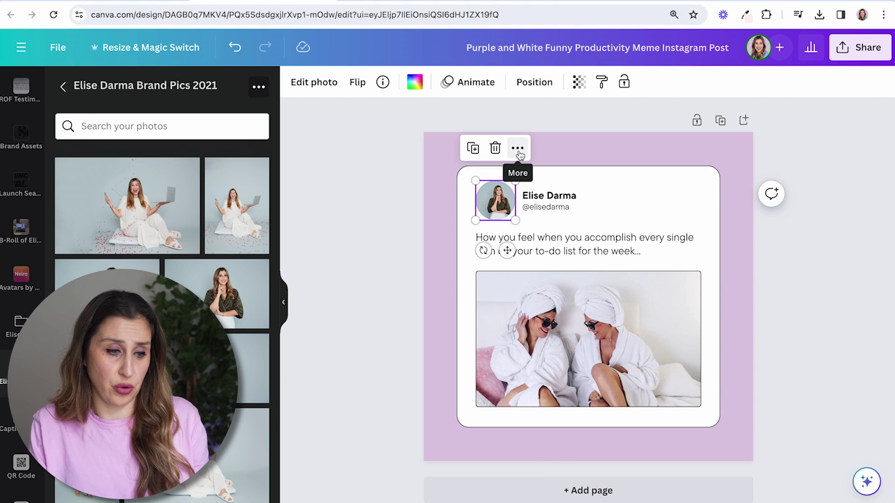
left_click(308, 84)
left_click(220, 102)
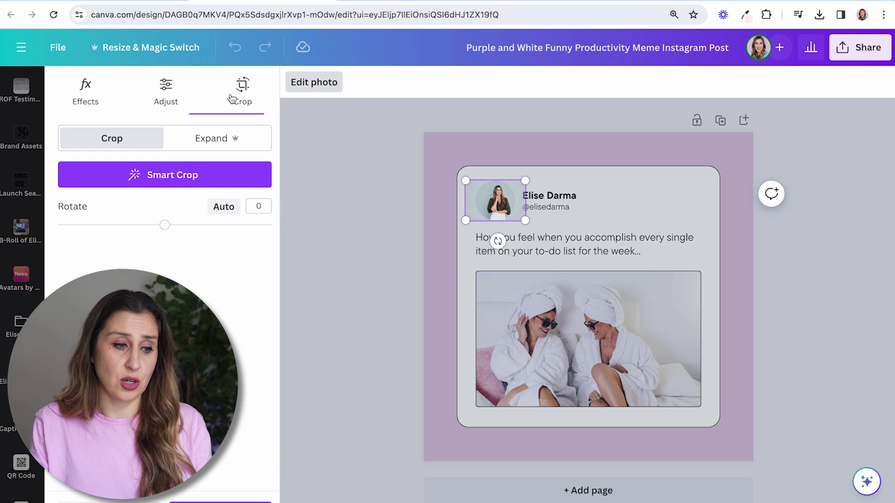
mouse_move(472, 254)
left_mouse_down()
mouse_move(521, 244)
mouse_move(534, 230)
left_mouse_up()
left_click(621, 207)
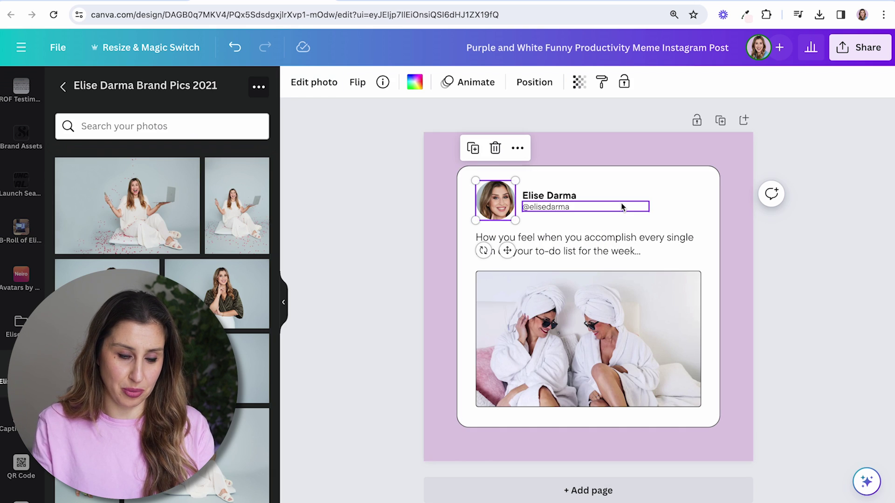
left_click(395, 244)
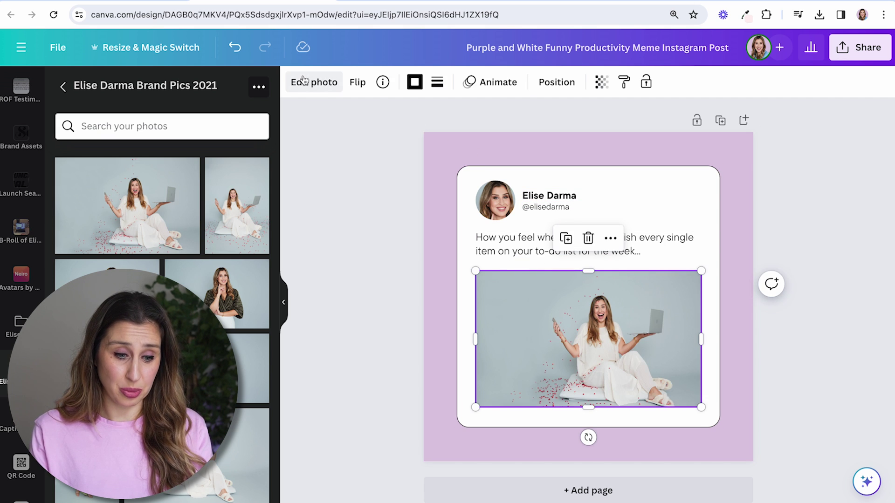
- Apply Smart Crop to reframe the main laptop photo automatically
left_click(314, 82)
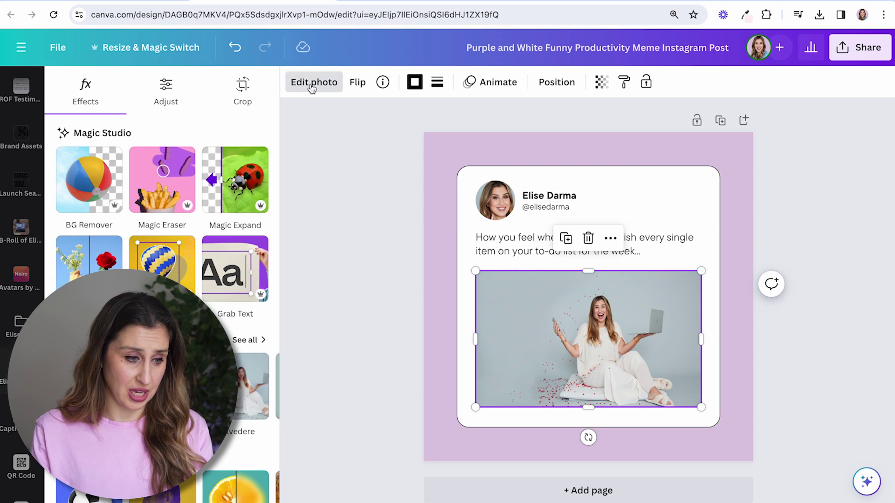
left_click(224, 93)
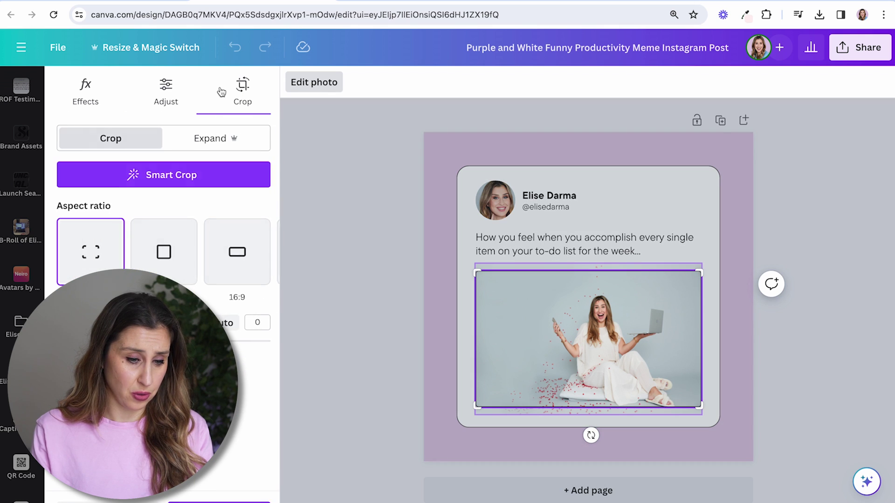
left_click(174, 177)
left_click(706, 197)
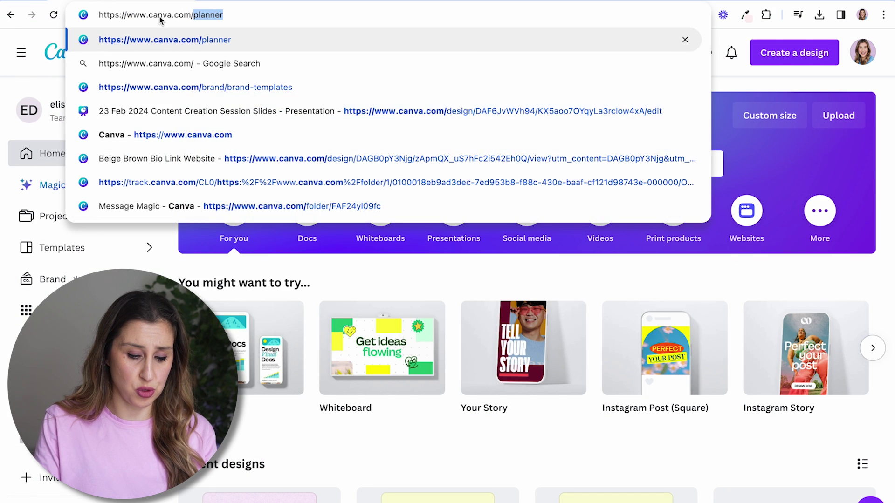
type("plann")
- Go to canva.com/planner and start a new post on Tuesday, April 9
key("Return")
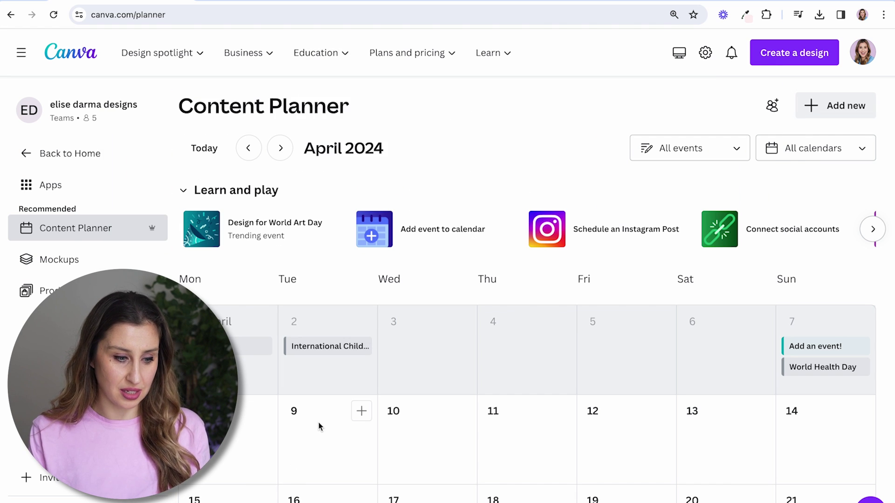
left_click(361, 412)
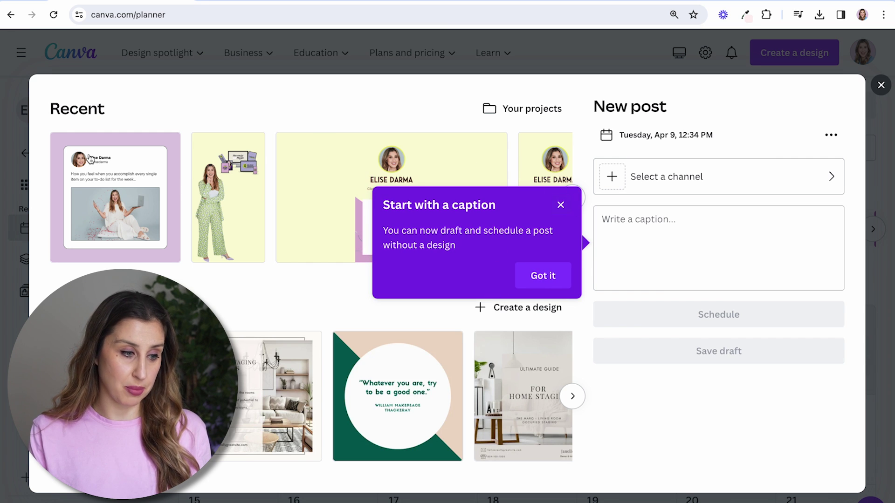
- Schedule the purple productivity meme to Instagram Business for April 9, captioned 'Can I get an AMEN?'
left_click(117, 179)
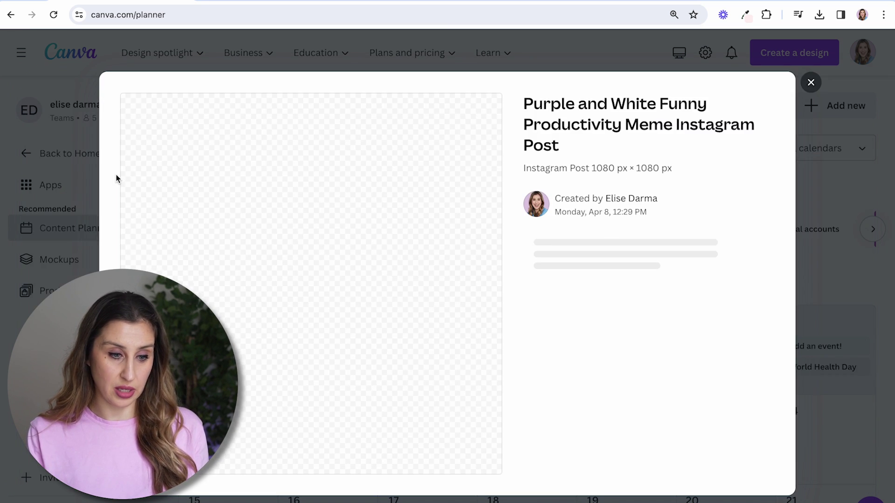
left_click(675, 286)
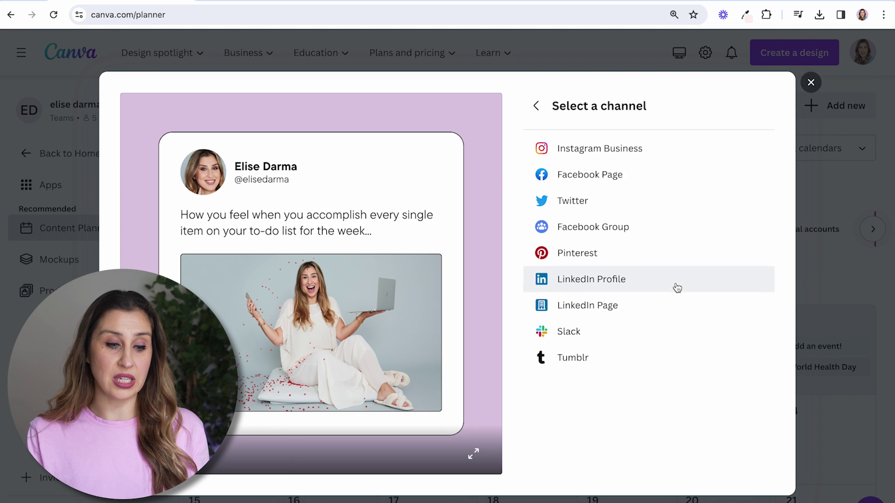
left_click(626, 148)
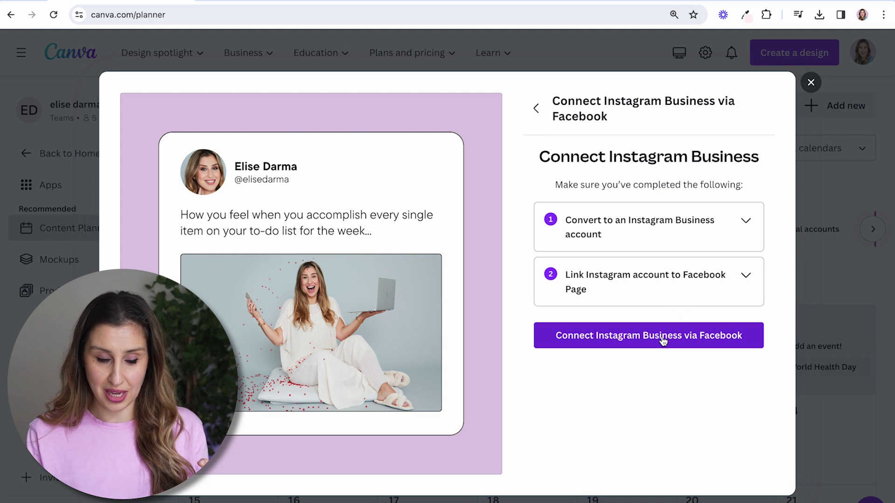
left_click(663, 341)
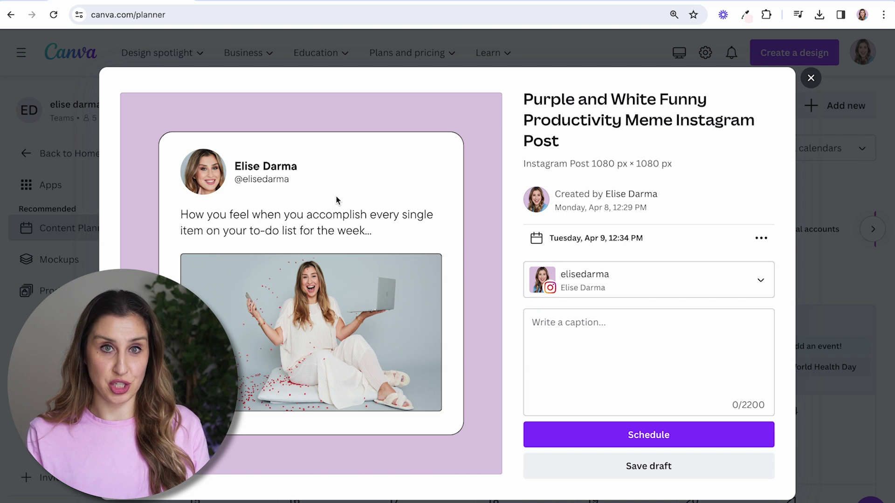
left_click(569, 335)
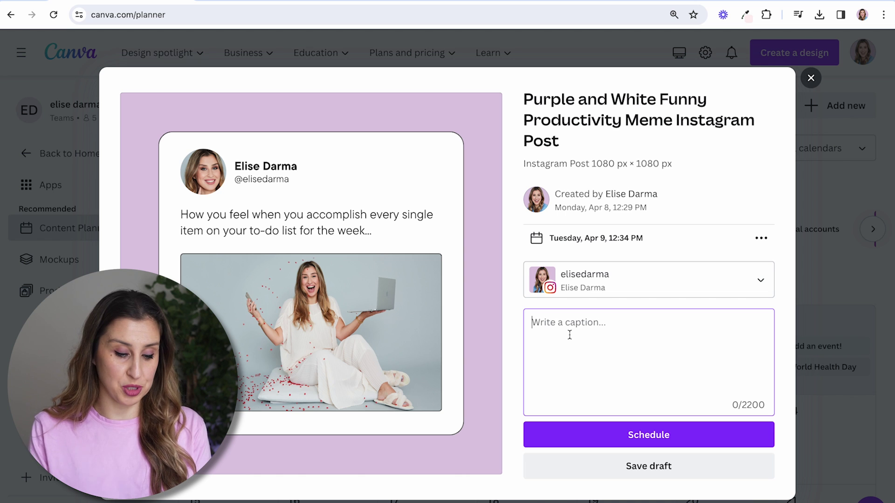
type("Can I get an AMEN?")
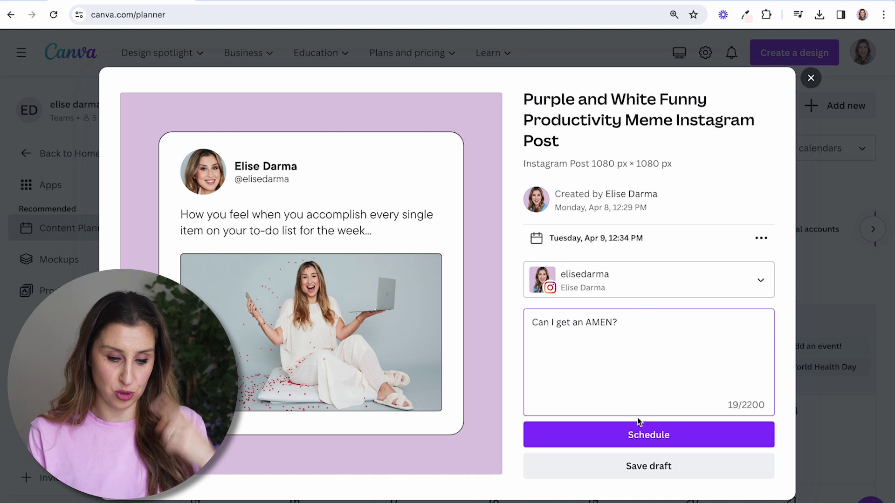
left_click(647, 435)
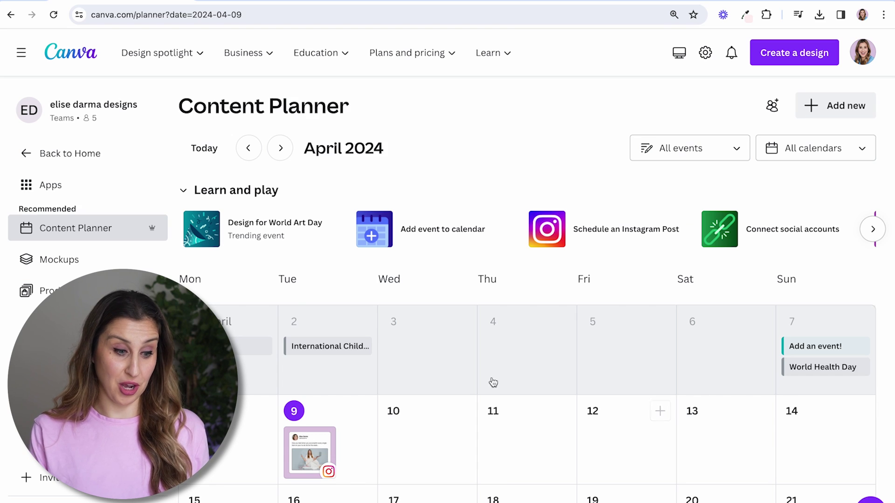
scroll(461, 381, "down", 2)
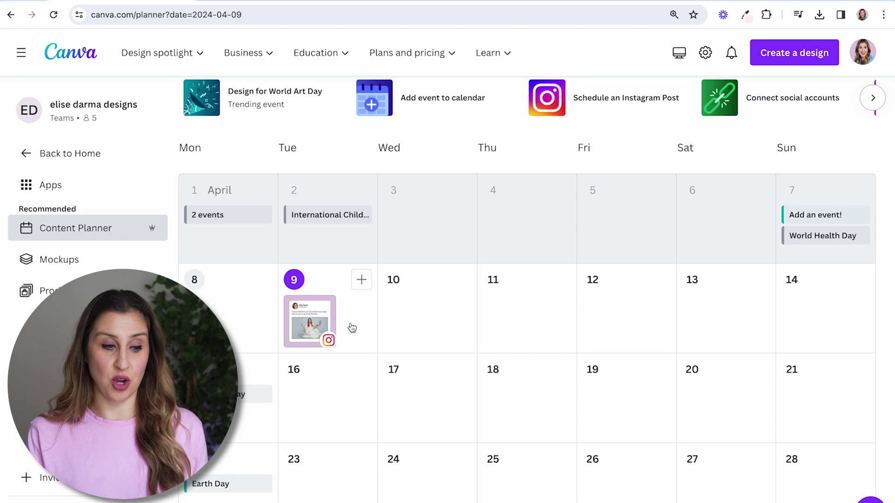
scroll(352, 328, "up", 3)
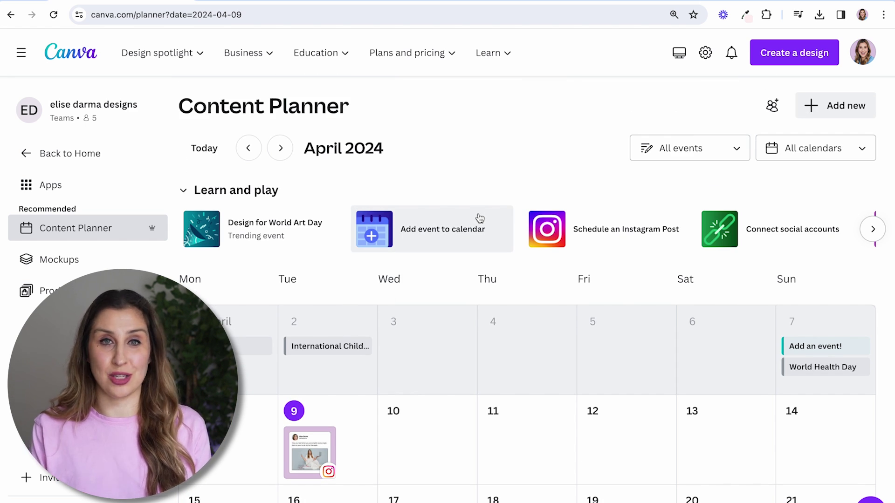
scroll(479, 219, "down", 2)
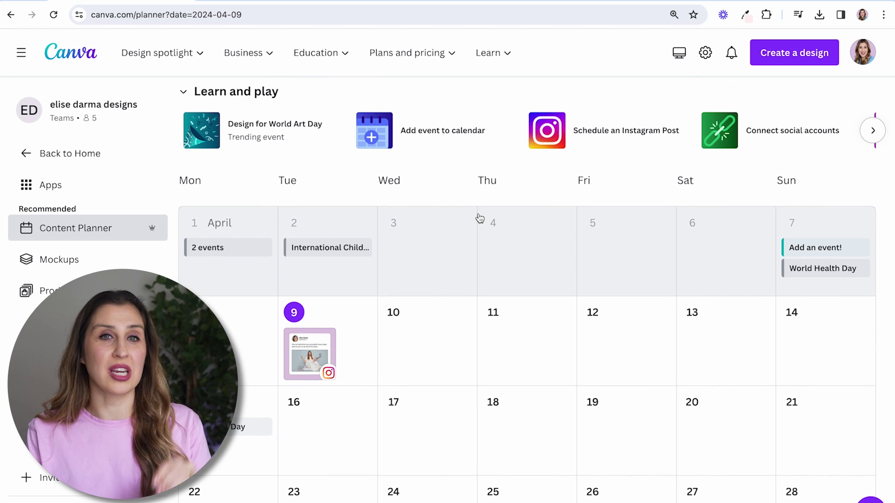
scroll(480, 218, "up", 2)
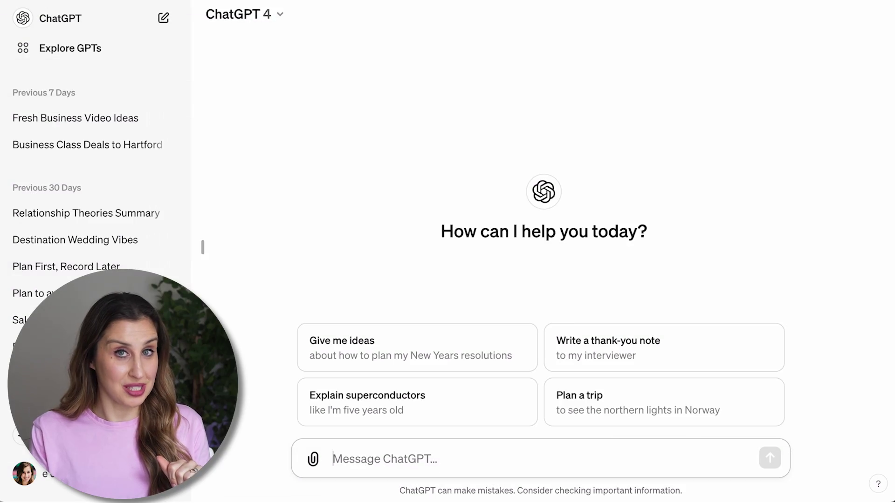
- Paste the prompt requesting 100 marketing fact sets into ChatGPT and send it
key("ctrl+v")
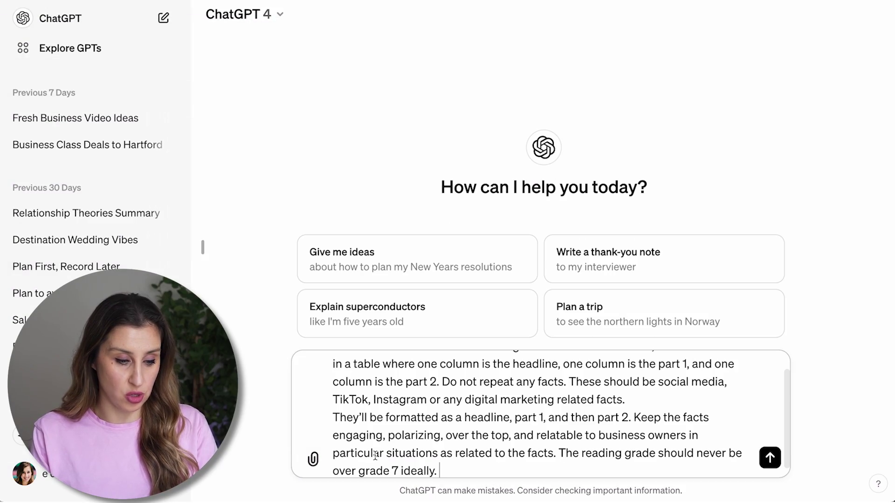
scroll(382, 428, "up", 2)
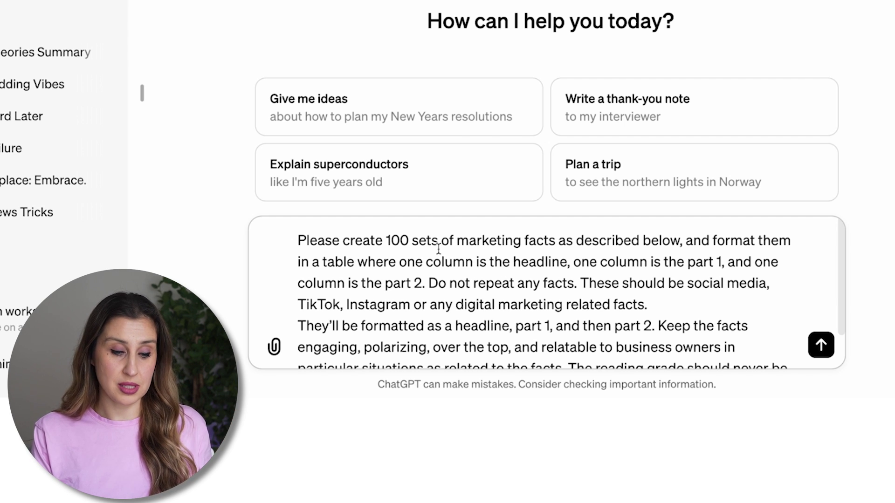
scroll(439, 249, "down", 2)
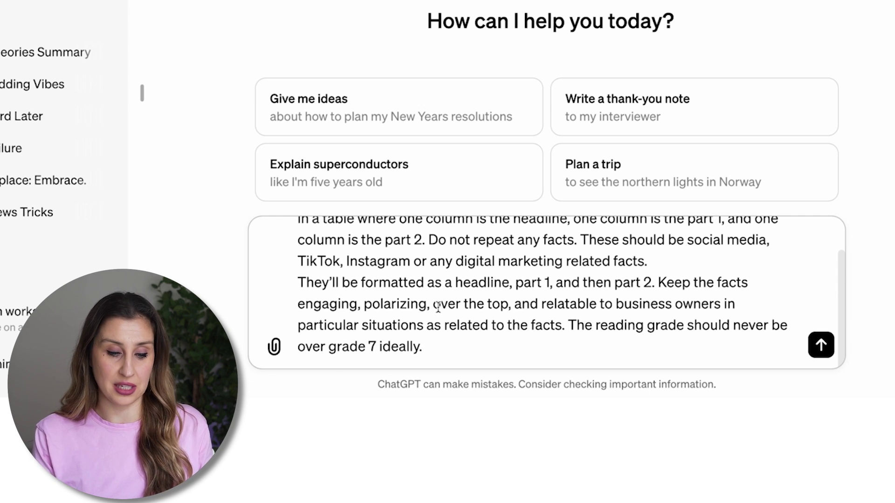
scroll(528, 339, "up", 1)
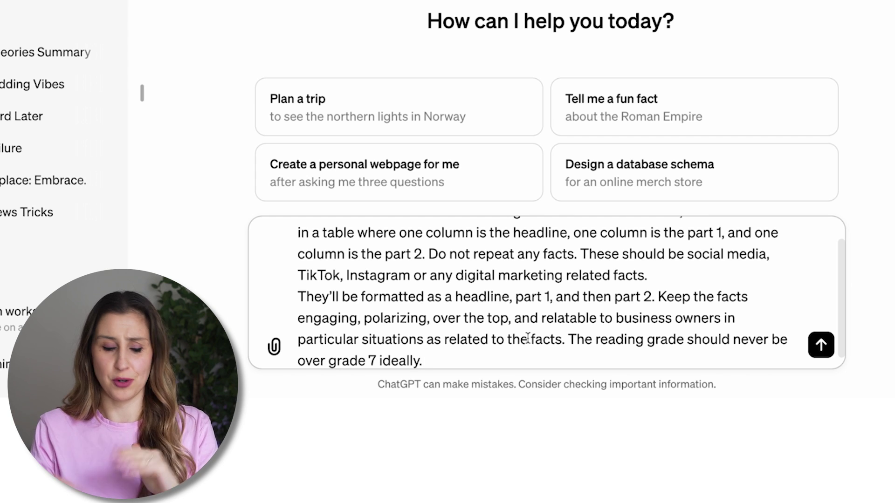
left_click(821, 344)
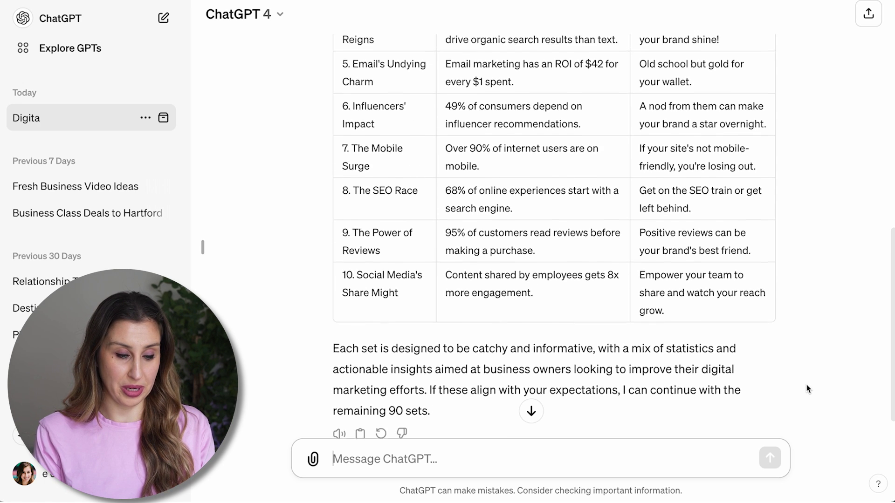
scroll(806, 389, "up", 1)
scroll(806, 389, "up", 1)
scroll(806, 389, "up", 1)
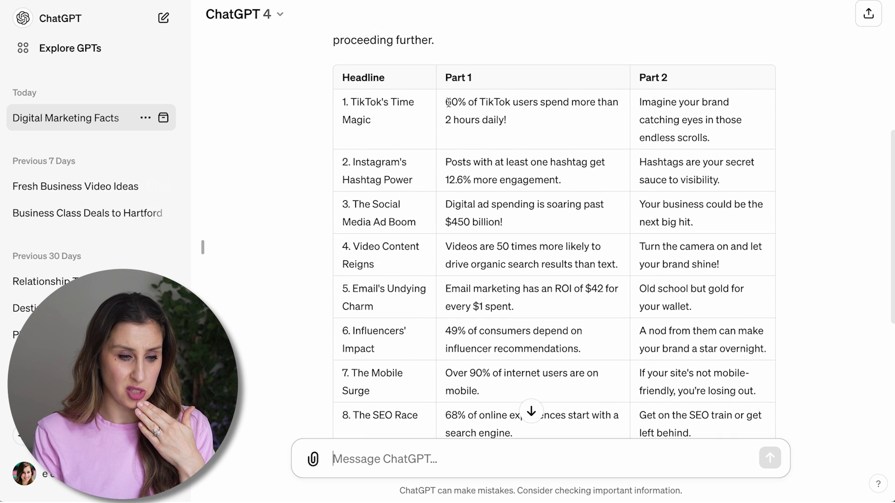
- Select the first row's Part 1 and Part 2 text and the word 'Instagram's' to quote
left_click_drag(448, 103, 521, 131)
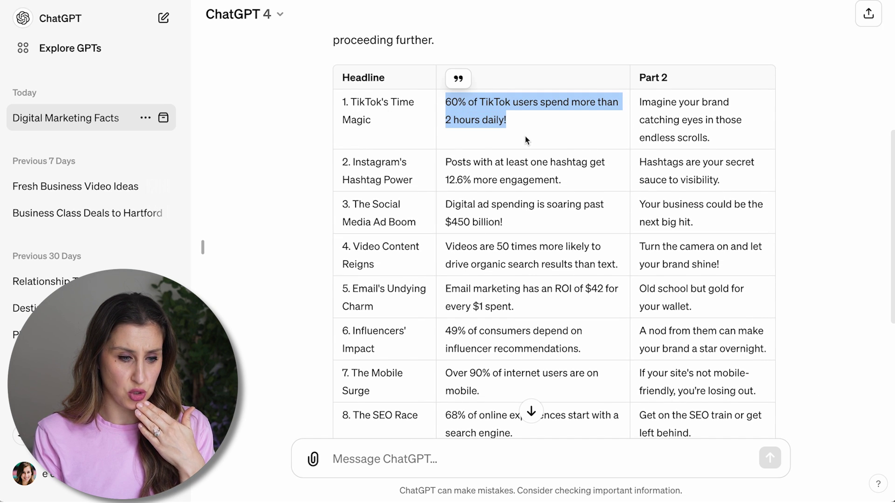
left_click_drag(639, 101, 718, 141)
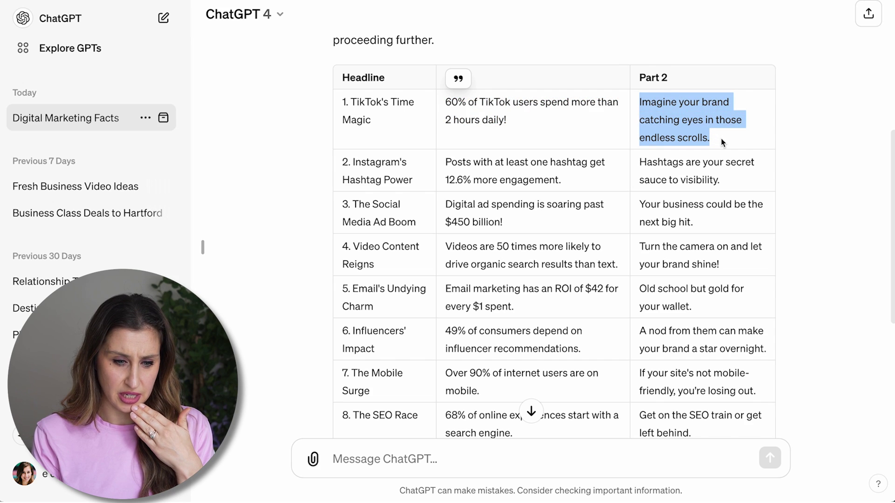
double_click(353, 160)
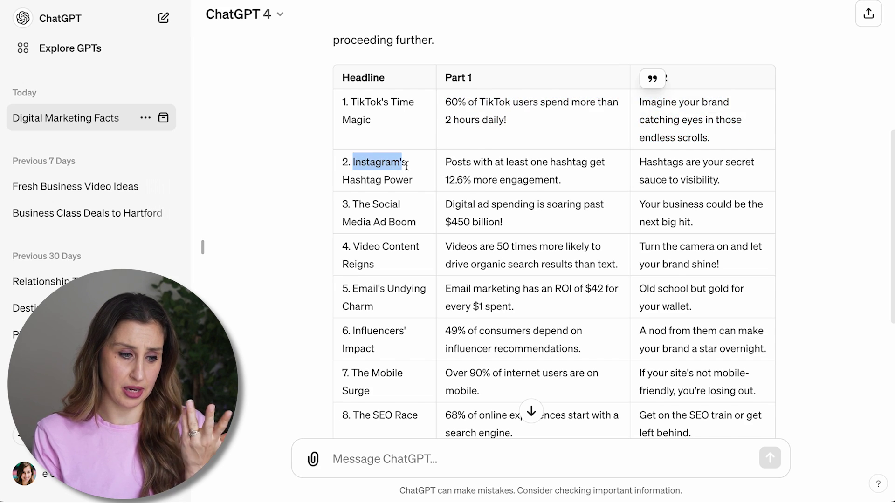
type("I like")
scroll(448, 280, "down", 3)
scroll(448, 280, "up", 1)
scroll(421, 345, "up", 5)
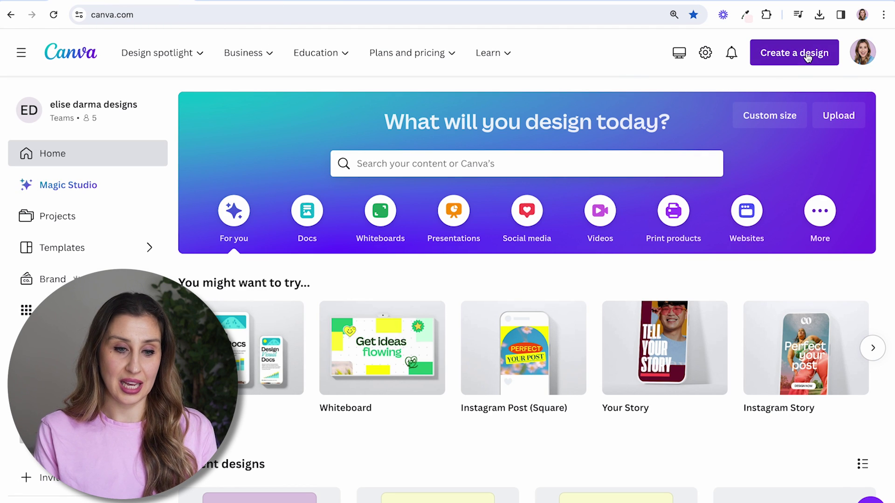
- Create a new Instagram Reel and fill the page with the B-Roll of Elise seaside clip
left_click(803, 56)
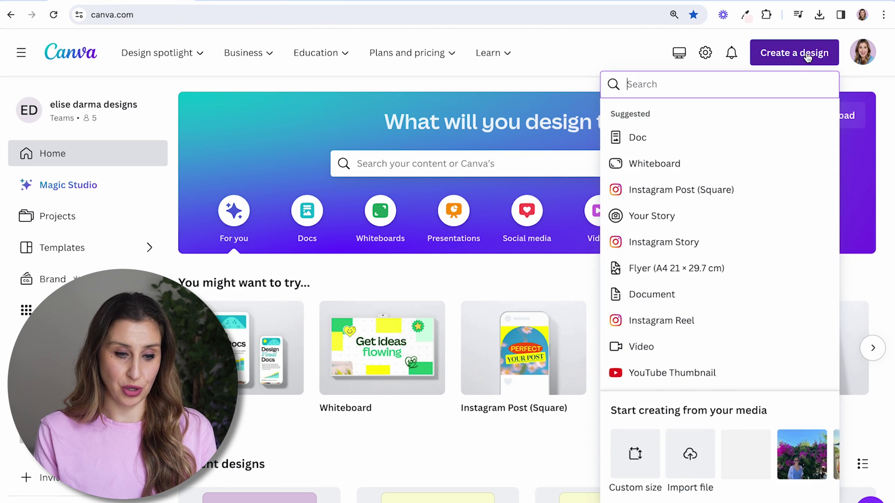
left_click(674, 321)
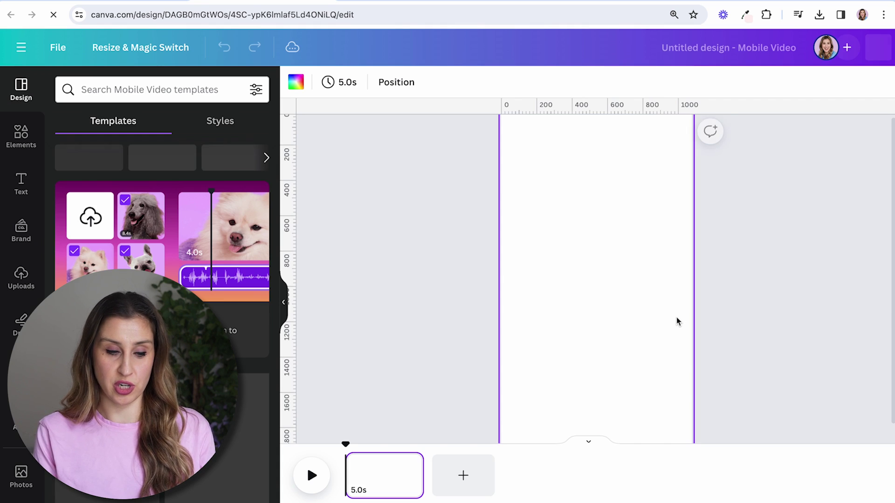
scroll(28, 305, "down", 1)
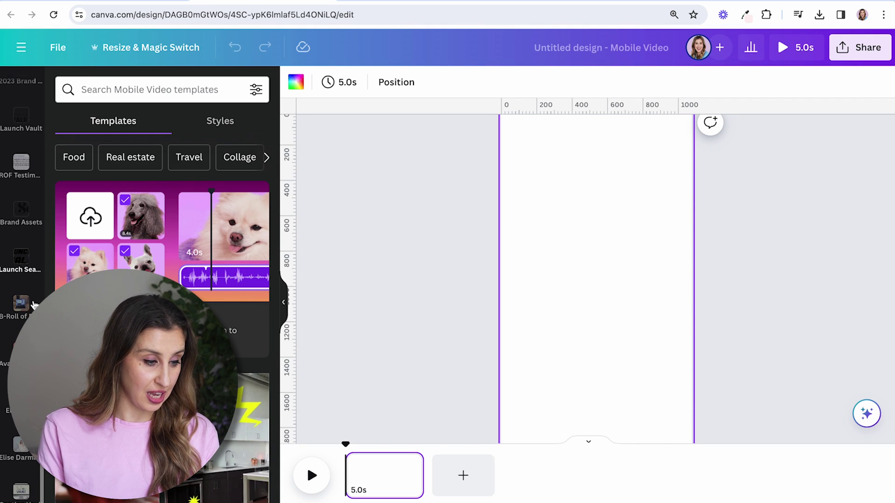
left_click(20, 306)
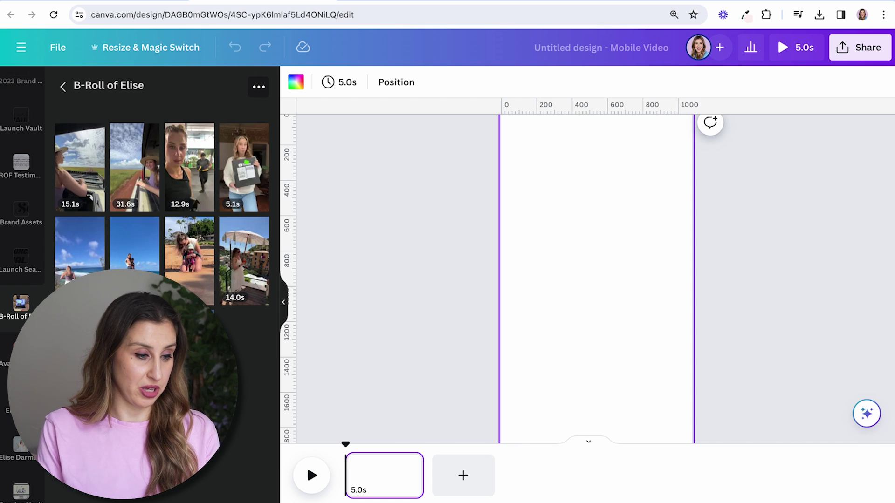
left_click_drag(84, 252, 554, 245)
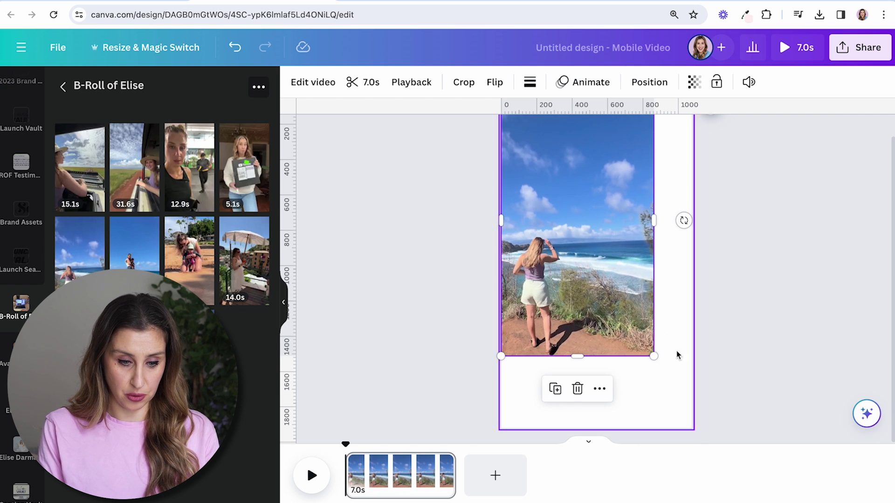
left_click_drag(653, 355, 706, 424)
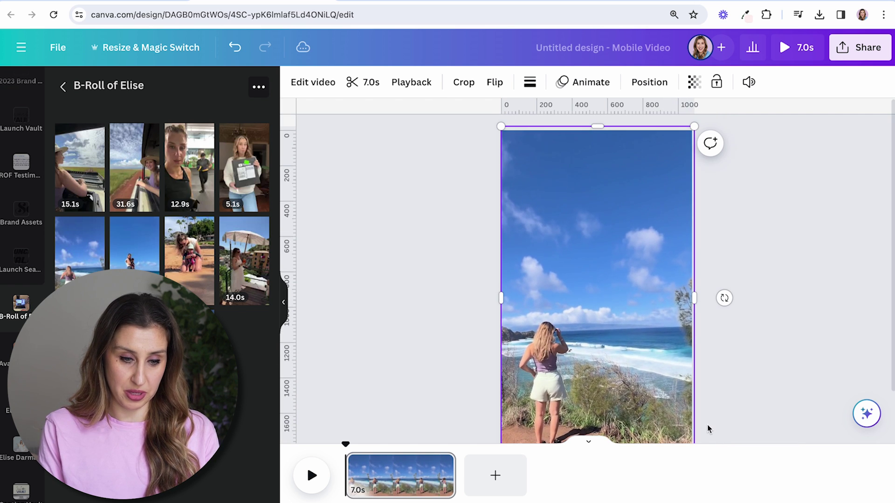
scroll(23, 139, "up", 5)
- Search Elements for 'beach video', then add, enlarge and position the first shoreline clip
left_click(21, 134)
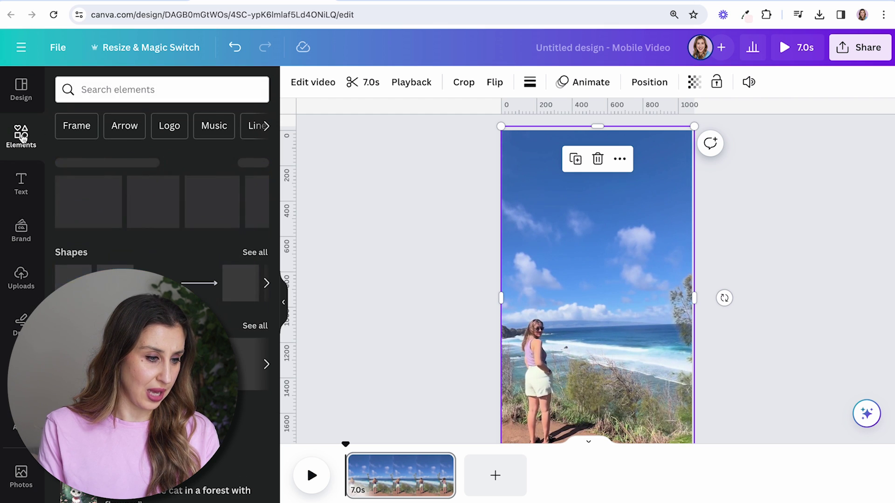
left_click(120, 90)
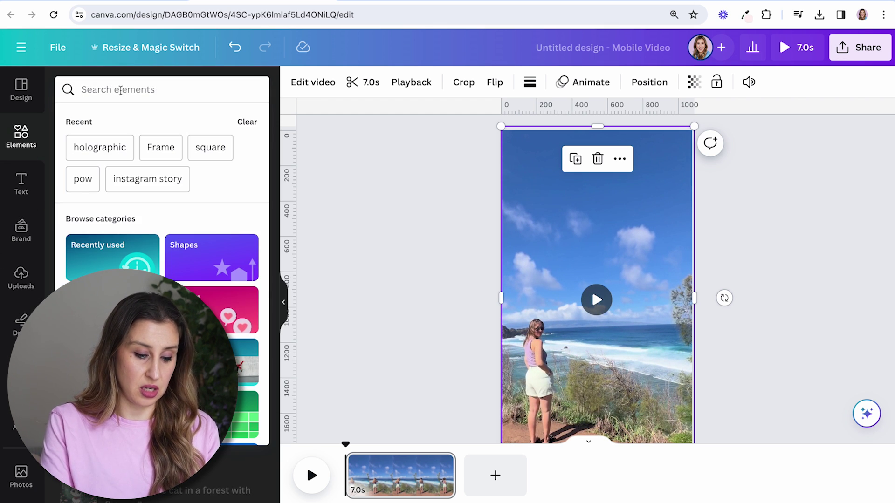
type("beach video")
key("Return")
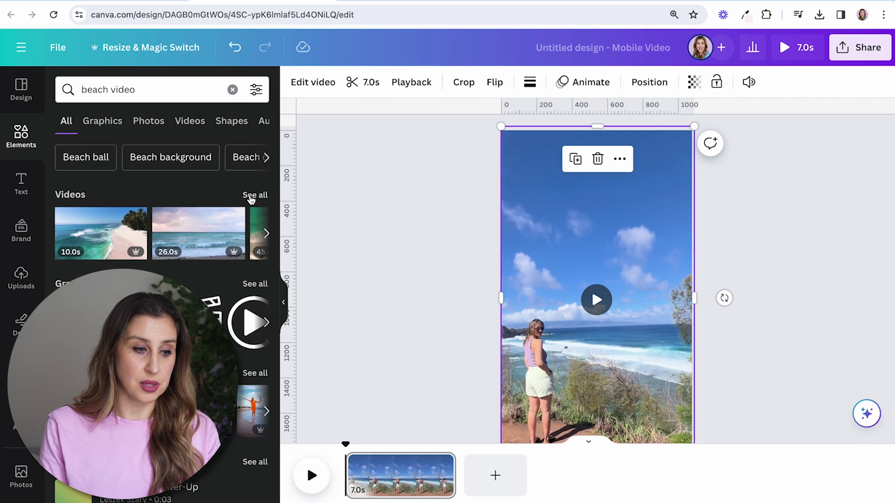
left_click(254, 194)
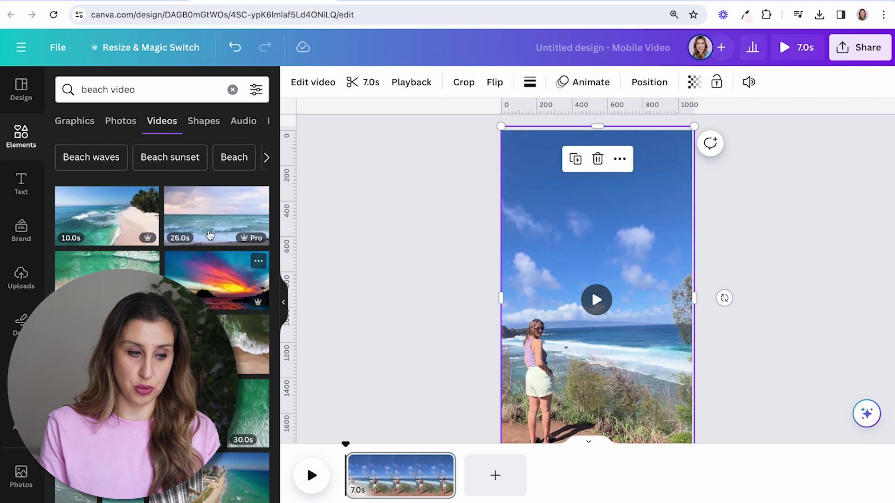
left_click(106, 216)
left_click_drag(528, 206, 382, 122)
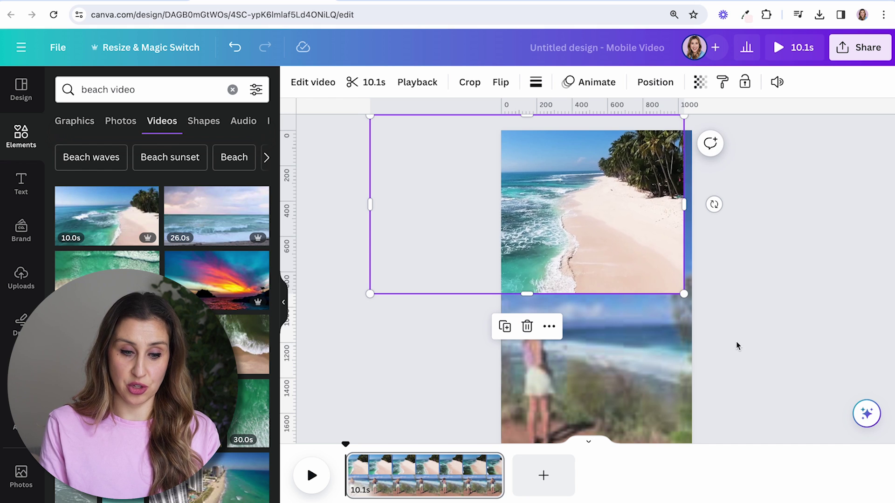
left_click_drag(684, 293, 762, 434)
left_click_drag(620, 327, 543, 313)
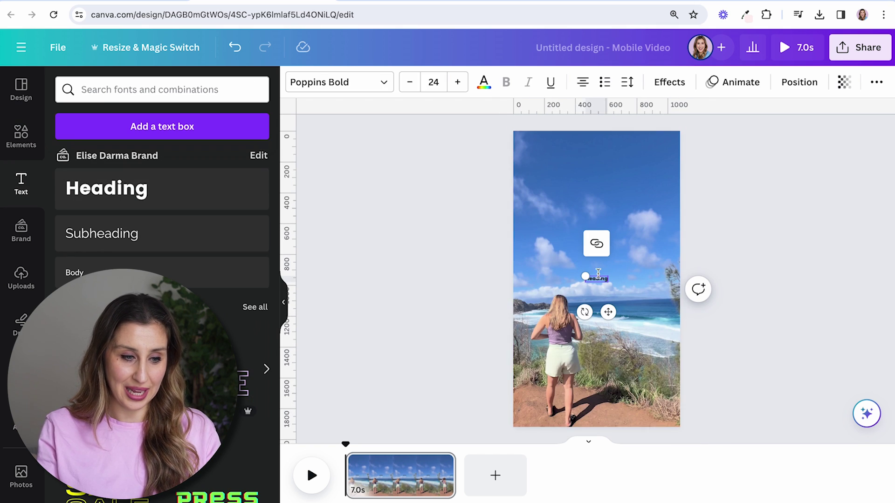
- Add a 72 pt heading reading 'Headline' and move it higher on the page
left_click(458, 82)
left_click(432, 82)
scroll(435, 347, "down", 3)
scroll(454, 355, "down", 2)
left_click(442, 345)
double_click(597, 284)
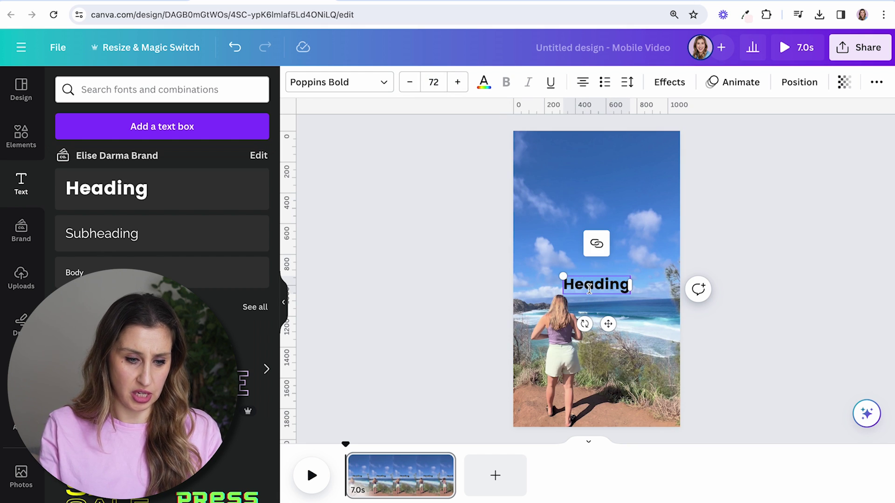
key("BackSpace")
type("Headline")
left_click_drag(609, 323, 609, 254)
- Add a 36 pt 'Topic 1' subheading, duplicate it as 'Topic 2', and space the lines
left_click_drag(105, 242, 561, 219)
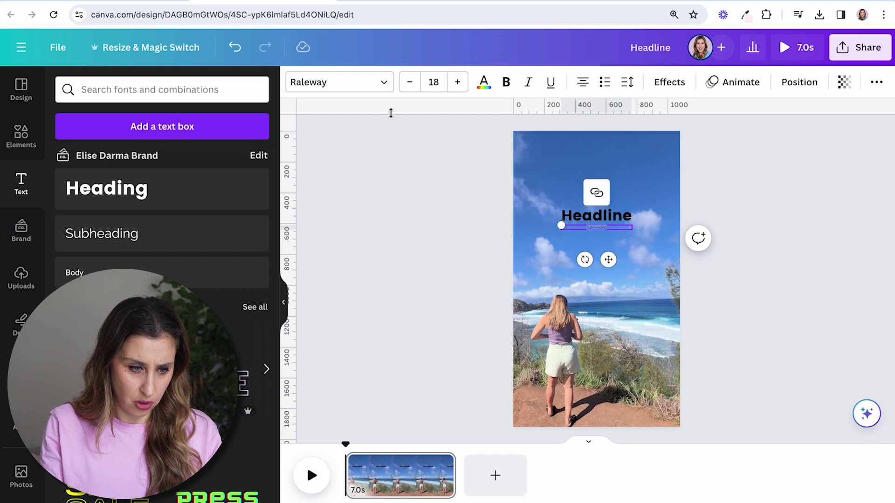
left_click(434, 82)
type("36")
key("Return")
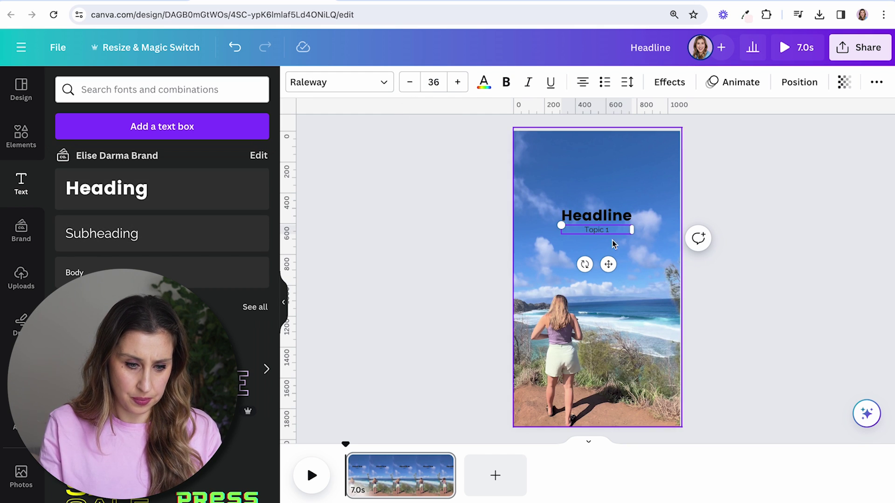
key("ctrl+d")
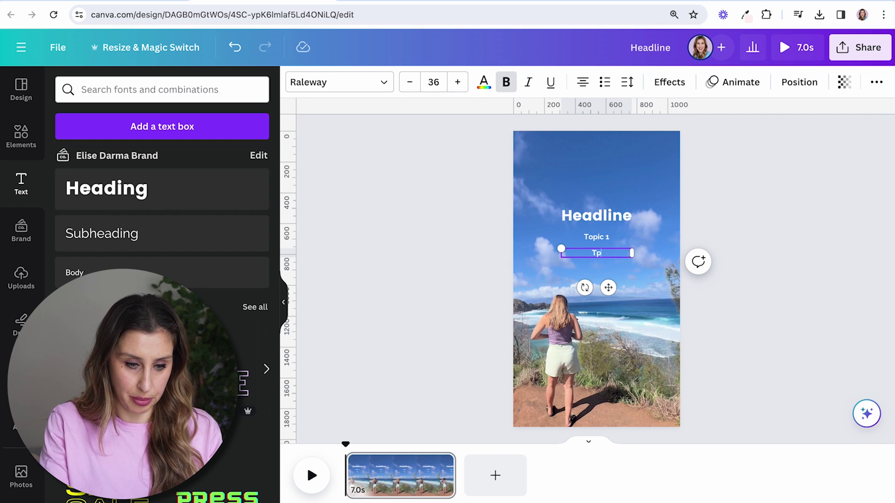
left_click(623, 234)
left_click(596, 216)
left_click_drag(596, 215, 597, 190)
mouse_move(596, 238)
left_mouse_down()
mouse_move(594, 224)
mouse_move(597, 262)
left_mouse_up()
left_click(781, 226)
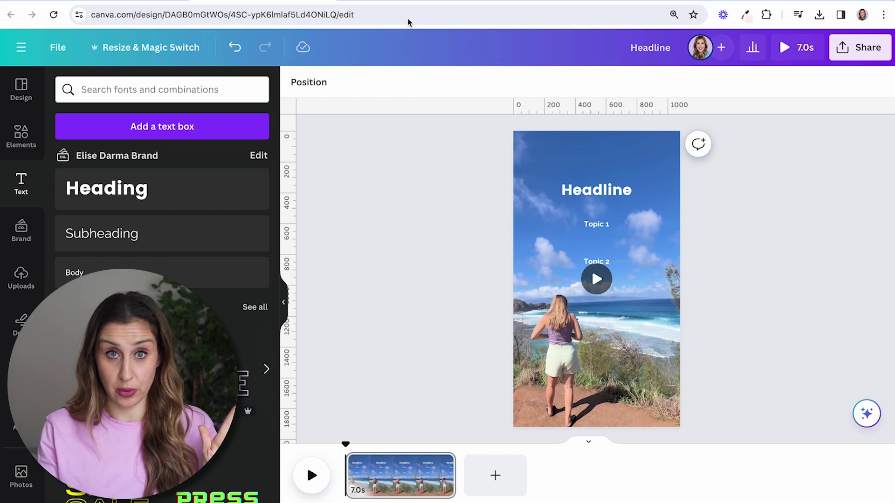
- Back in ChatGPT, ask it to 'keep going please'
left_click(396, 2)
scroll(580, 226, "up", 2)
scroll(579, 226, "up", 5)
scroll(580, 197, "down", 7)
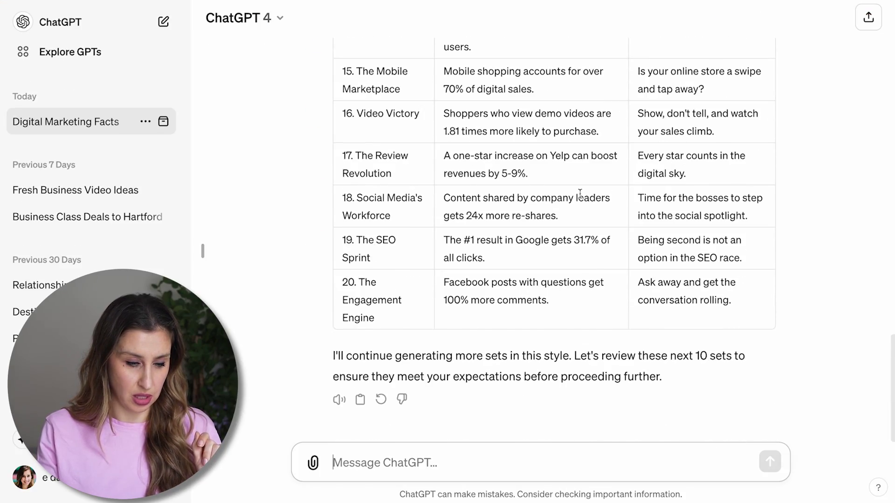
scroll(579, 194, "up", 10)
scroll(580, 194, "up", 3)
scroll(580, 195, "up", 3)
scroll(579, 195, "up", 2)
scroll(580, 195, "down", 1)
scroll(580, 194, "down", 3)
scroll(580, 196, "down", 5)
scroll(580, 198, "down", 5)
scroll(580, 198, "down", 5)
type("keep going please")
key("Return")
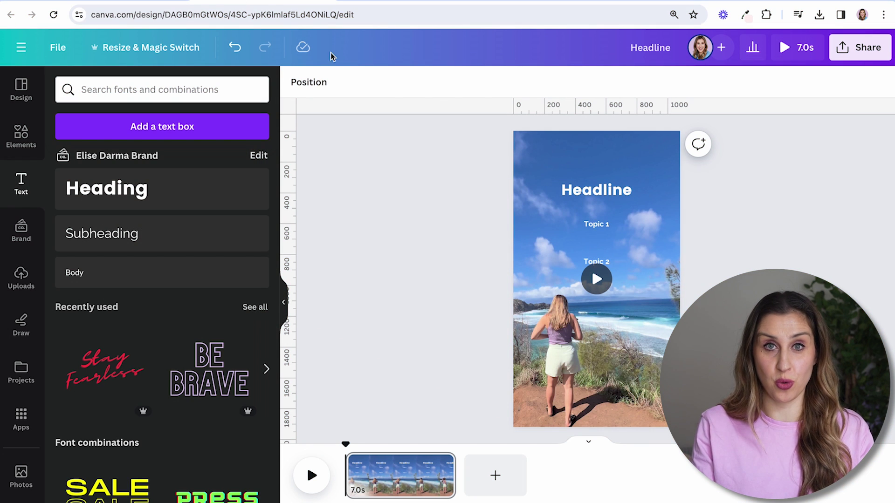
scroll(18, 275, "down", 3)
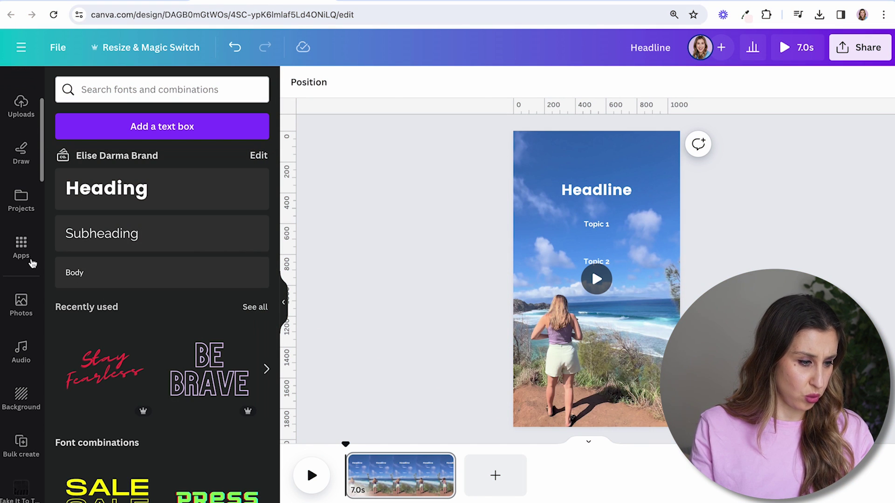
- Launch Bulk create from Apps and choose manual data entry
left_click(21, 246)
scroll(168, 258, "down", 4)
scroll(167, 257, "down", 1)
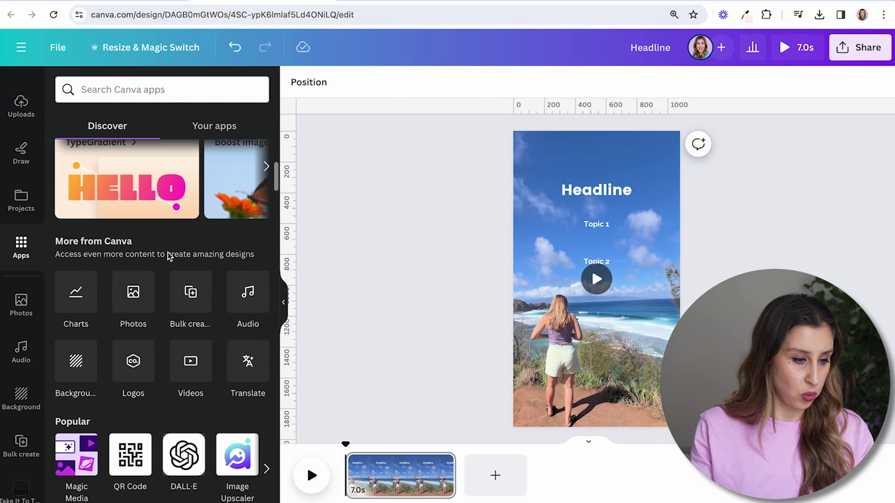
left_click(191, 296)
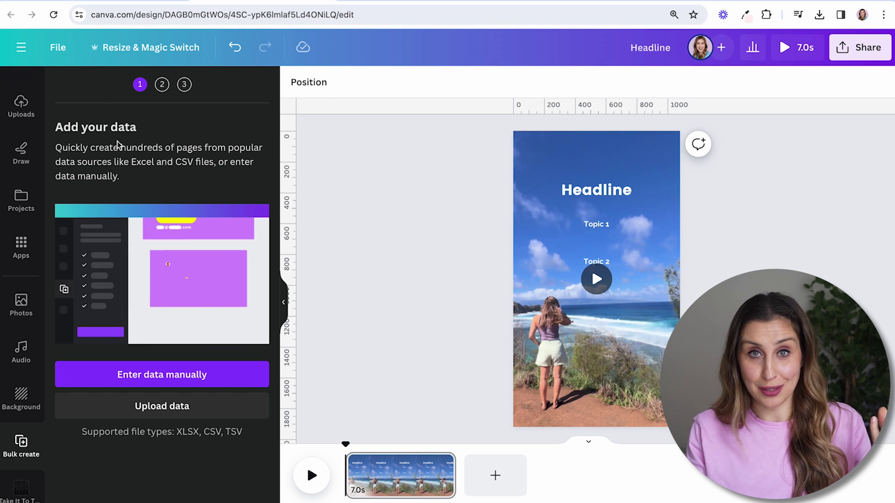
left_click(164, 377)
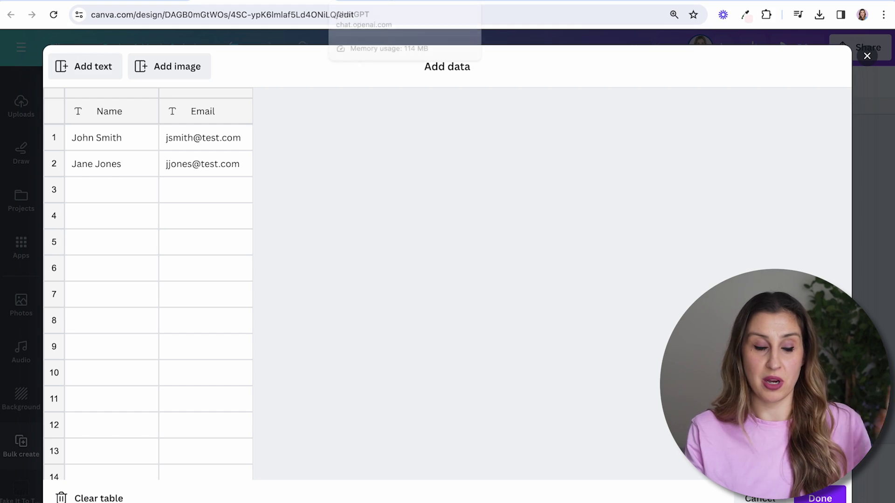
- Paste the ChatGPT marketing facts into the data table under Headline, Part 1 and Part 2 columns
left_click(378, 2)
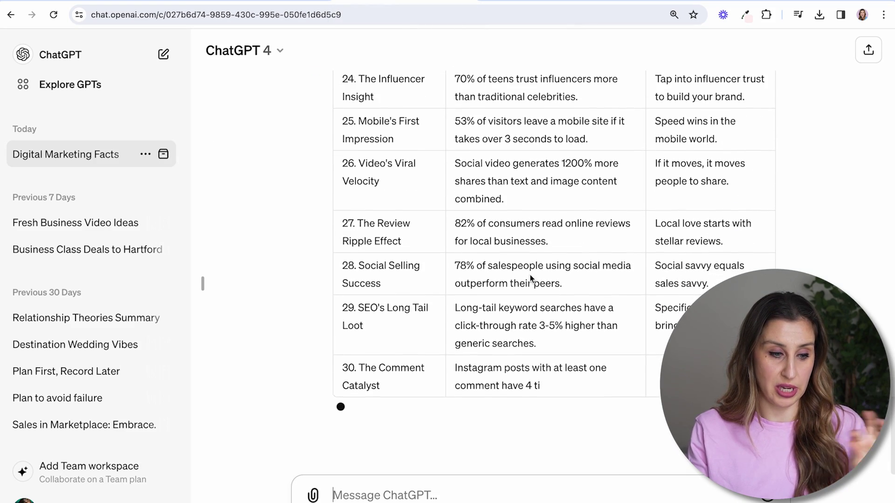
scroll(531, 274, "up", 10)
mouse_move(531, 371)
left_mouse_down()
mouse_move(370, 137)
mouse_move(384, 57)
mouse_move(338, 185)
left_mouse_up()
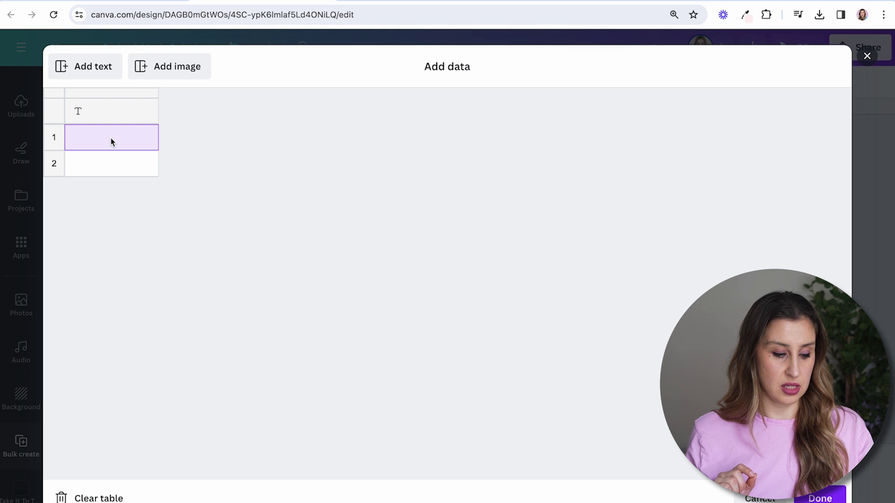
key("ctrl+v")
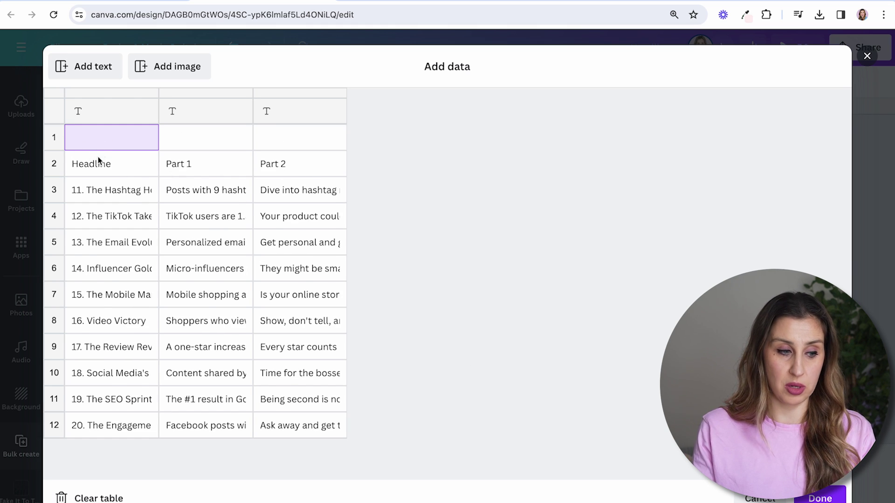
key("Up")
type("He")
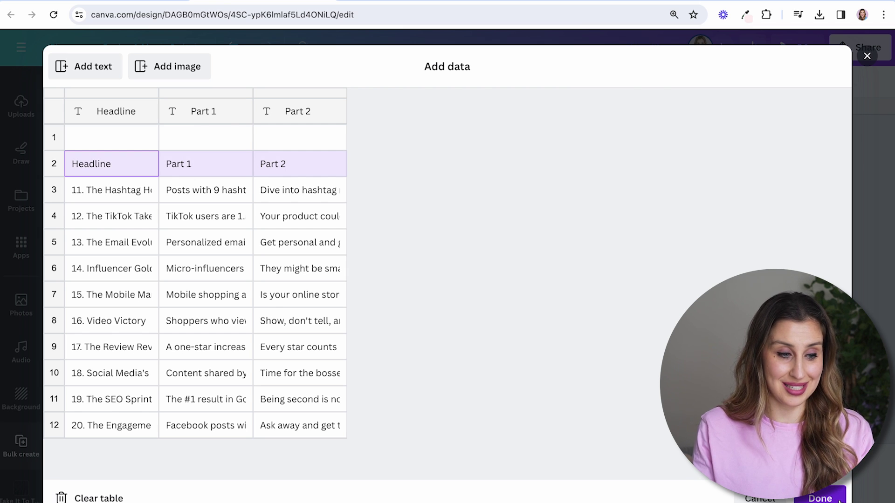
left_click(839, 499)
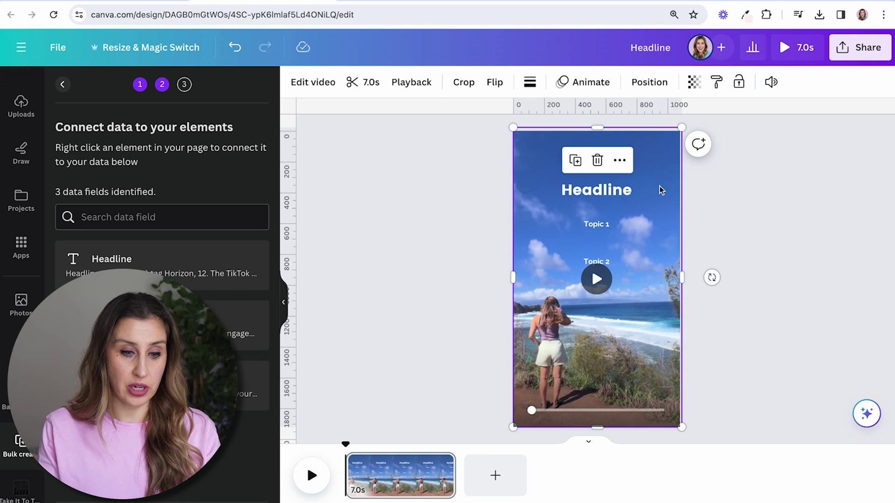
- Connect the reel's headline text to the Headline data field
left_click(625, 190)
left_click(647, 191)
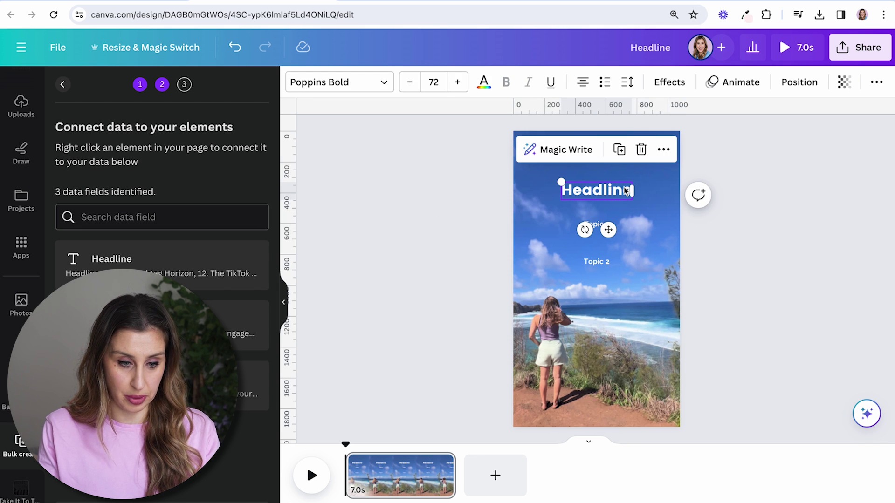
scroll(596, 278, "up", 3)
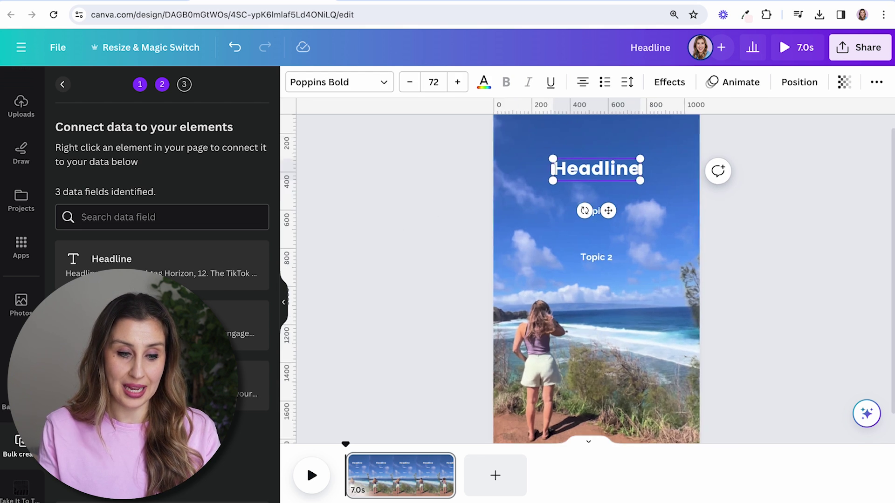
left_click(663, 201)
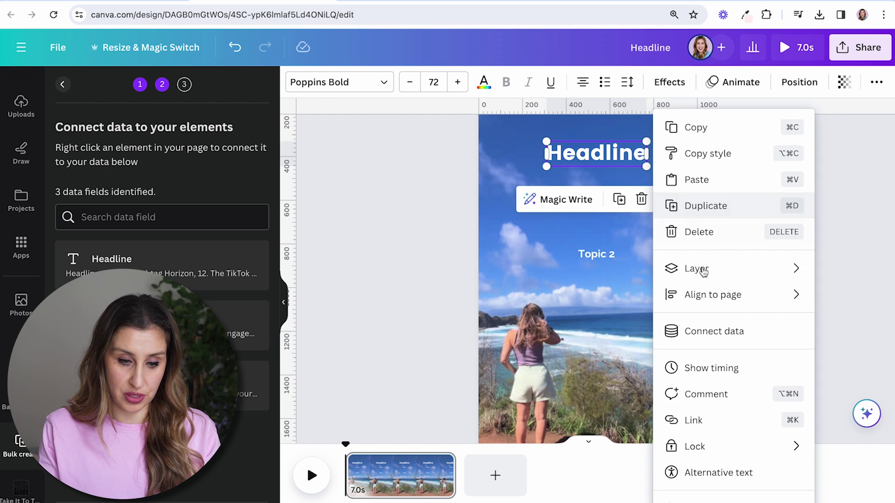
left_click(708, 340)
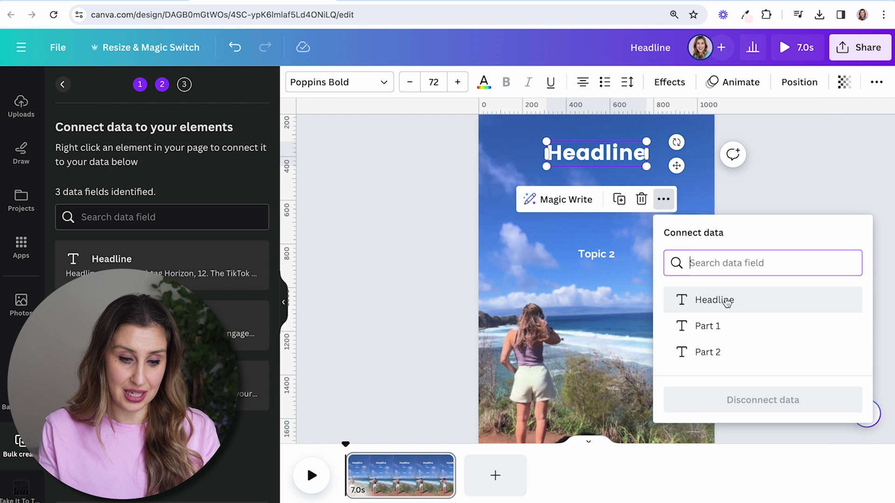
left_click(759, 305)
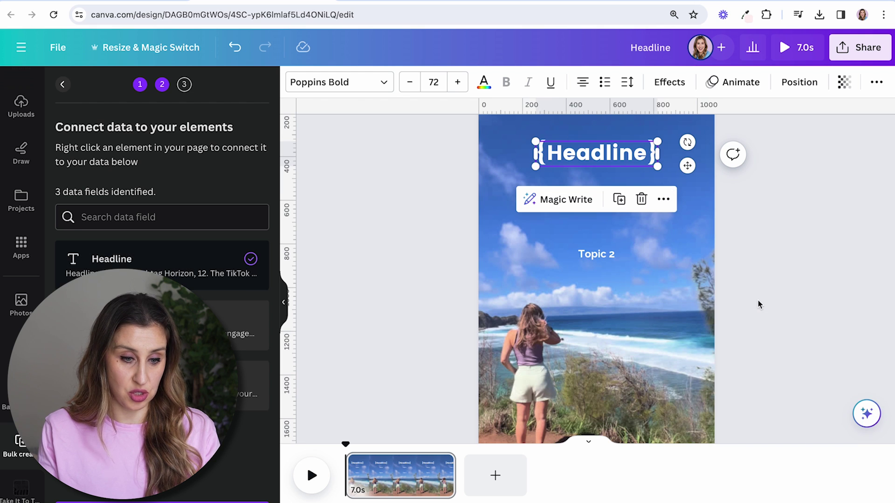
- Connect the Topic 1 text to the Part 1 data field
left_click(635, 219)
left_click(632, 201)
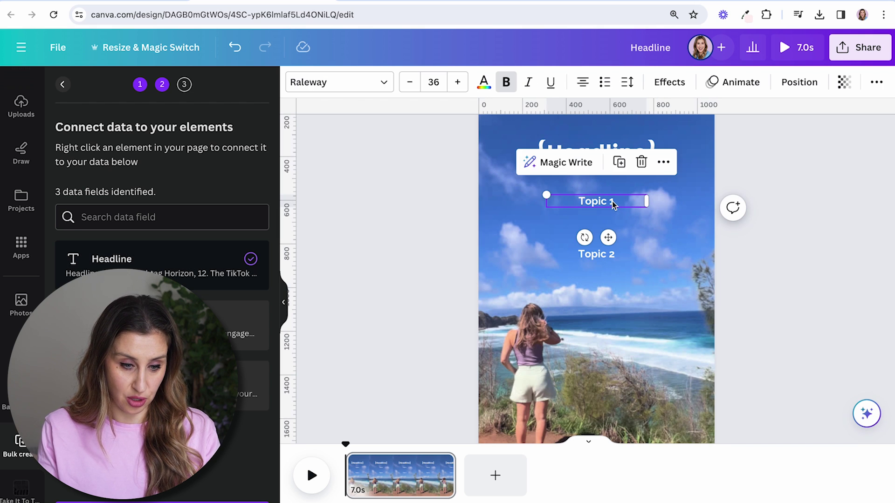
left_click(663, 162)
left_click(715, 340)
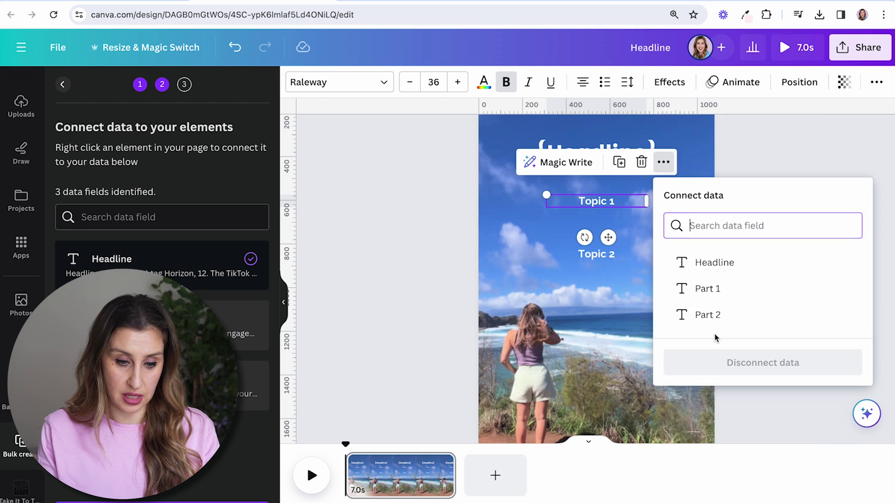
left_click(712, 289)
- Connect the Topic 2 text to the Part 2 data field
left_click(657, 253)
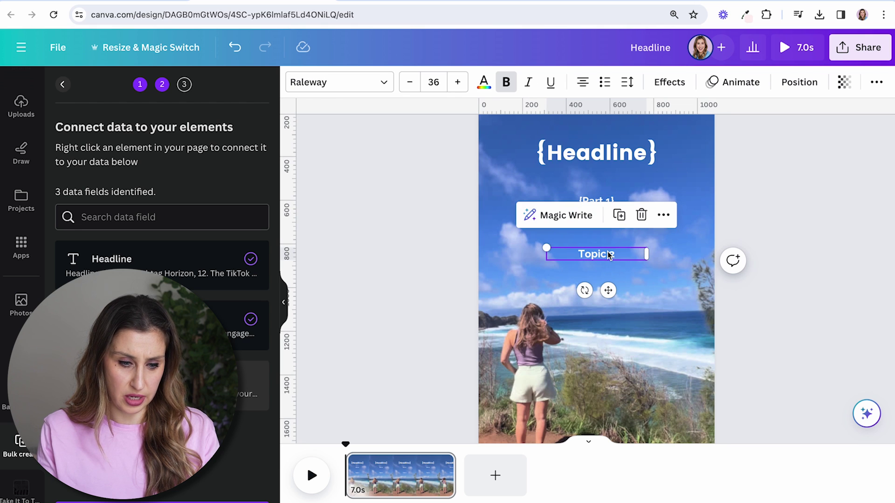
left_click(662, 215)
left_click(673, 331)
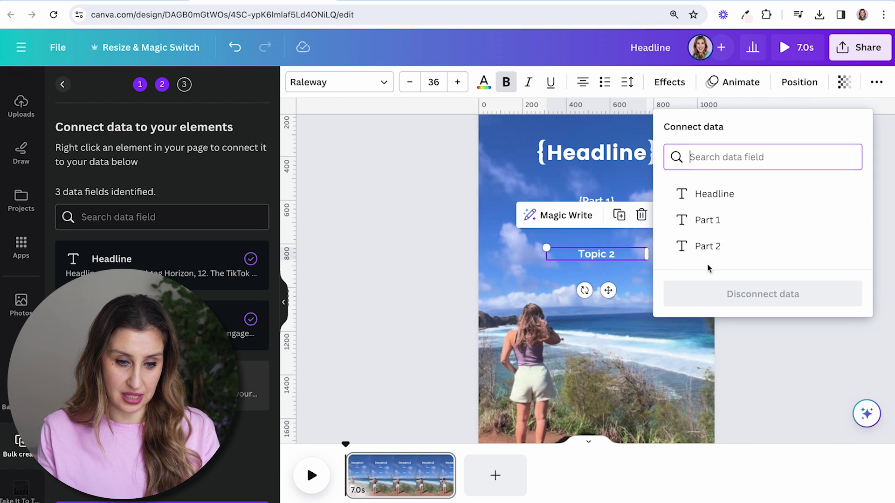
left_click(714, 246)
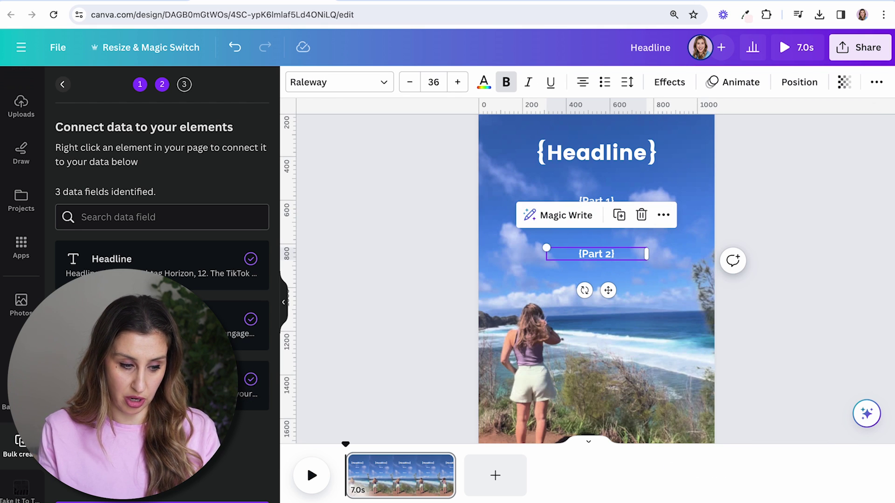
left_click(655, 208)
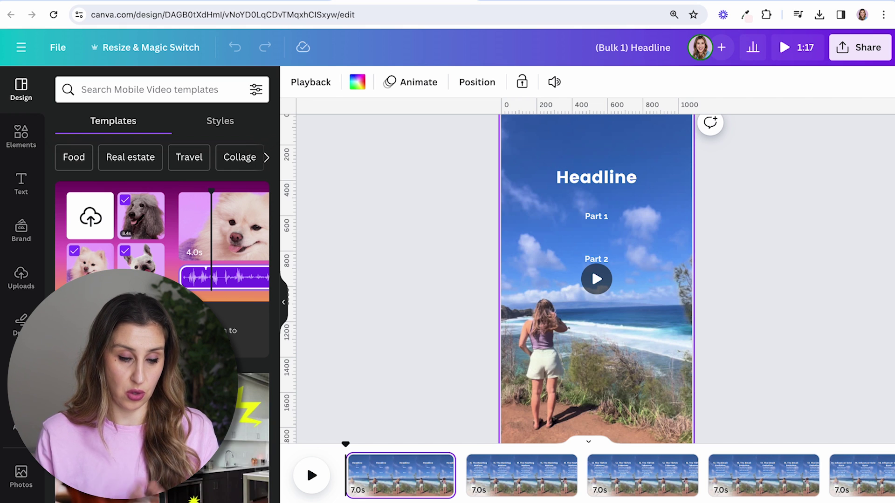
- Browse the generated reels past Hashtag Horizon and TikTok Takeover to Influencer Gold Rush
left_click(531, 477)
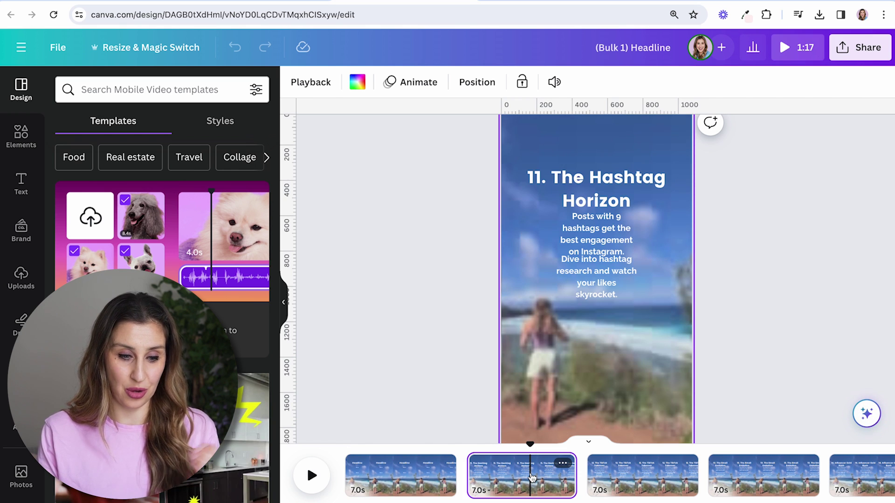
left_click(640, 478)
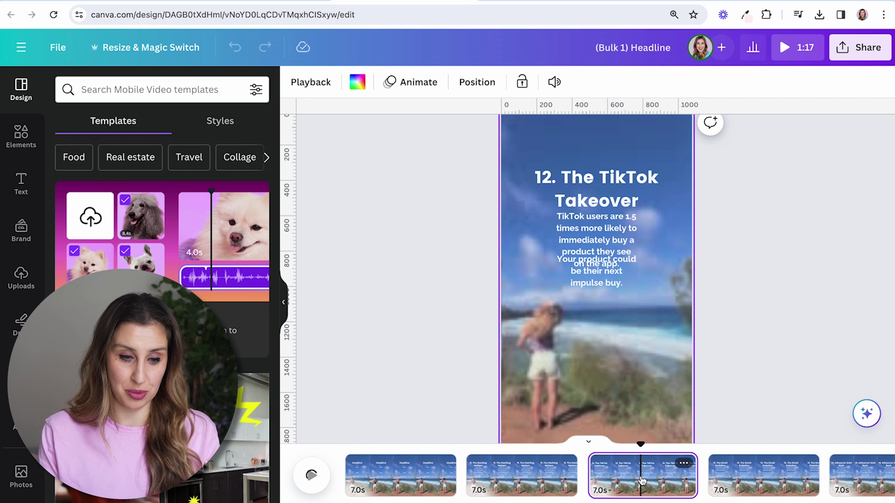
left_click(766, 481)
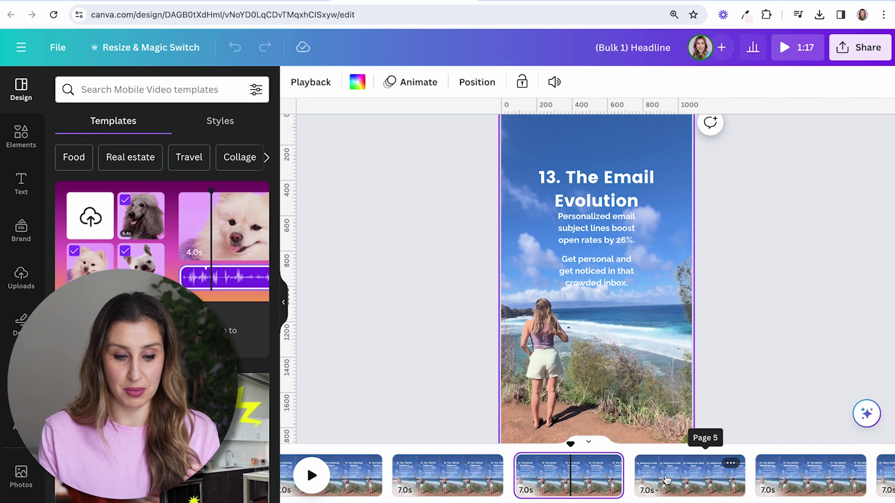
left_click(690, 476)
- Delete the '14. ' numbering from the Influencer Gold Rush headline
left_click(558, 186)
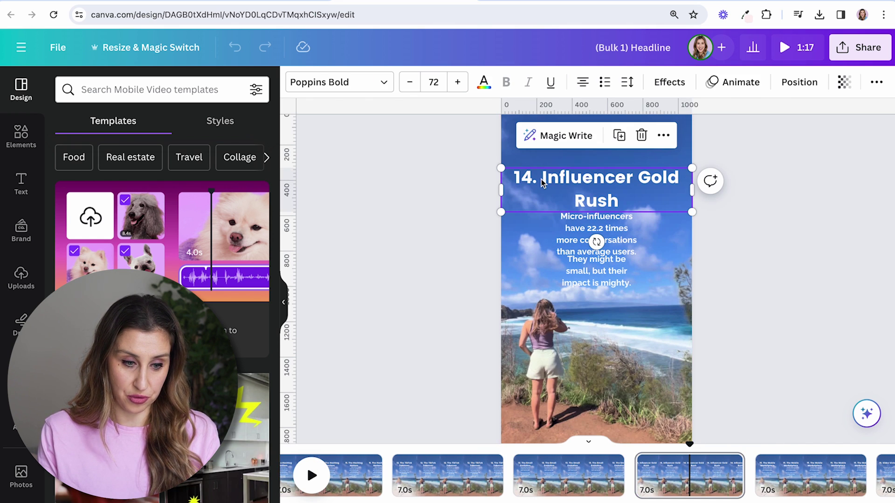
double_click(541, 183)
left_click(541, 183)
key("BackSpace")
key("BackSpace")
key("BackSpace")
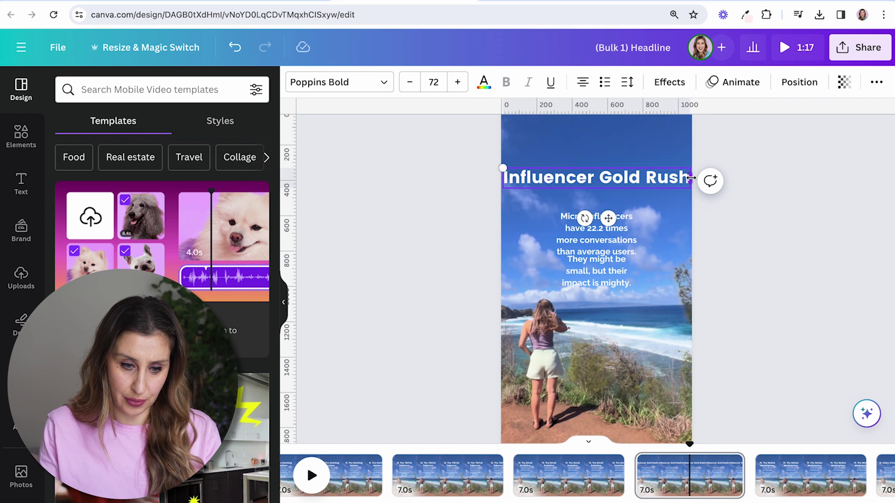
- Narrow and re-centre the headline box, and respace the two text boxes below it
left_click_drag(690, 178, 665, 178)
left_click(732, 156)
left_click_drag(501, 189, 519, 189)
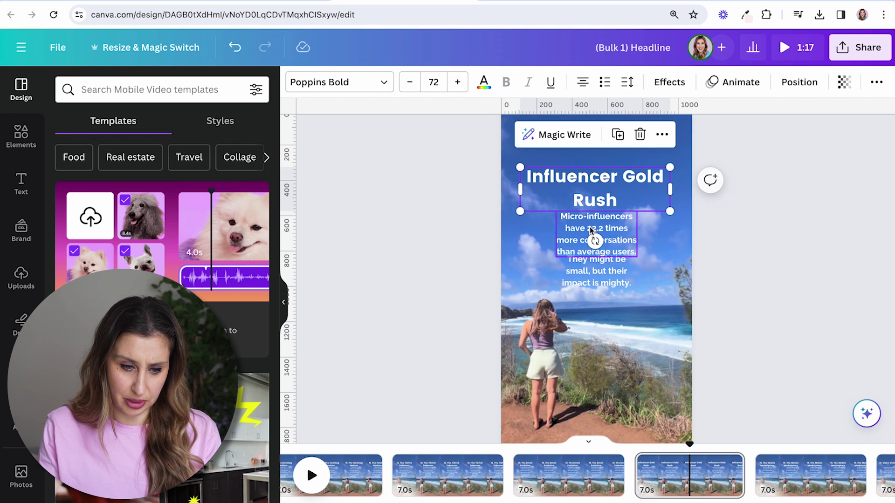
left_click_drag(585, 251, 592, 294)
mouse_move(611, 219)
left_mouse_down()
mouse_move(682, 242)
mouse_move(606, 237)
left_mouse_up()
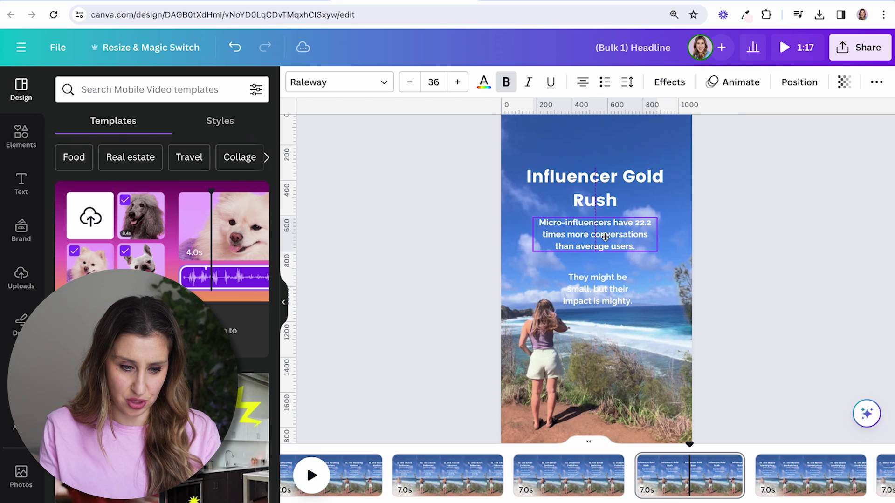
mouse_move(608, 298)
left_mouse_down()
mouse_move(608, 284)
mouse_move(693, 277)
mouse_move(611, 274)
left_mouse_up()
- Reduce the Influencer Gold Rush headline font size until it fits one line
left_click(591, 189)
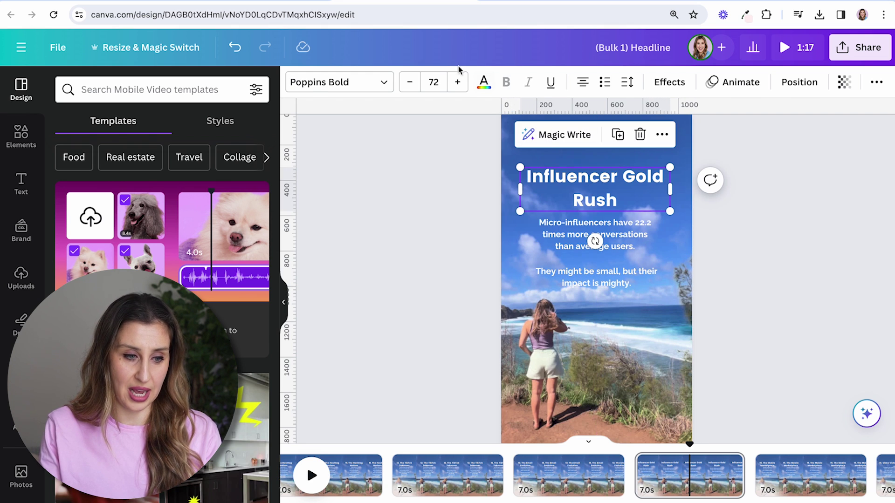
left_click(412, 83)
left_click(412, 84)
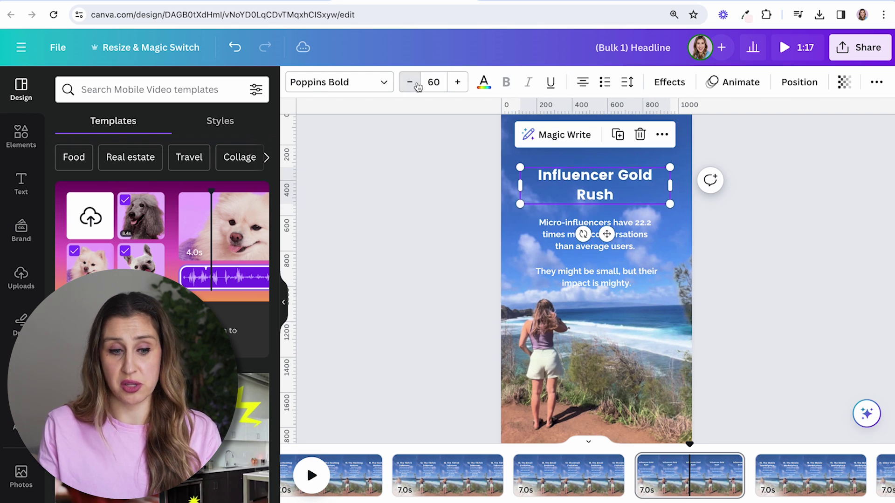
left_click(412, 83)
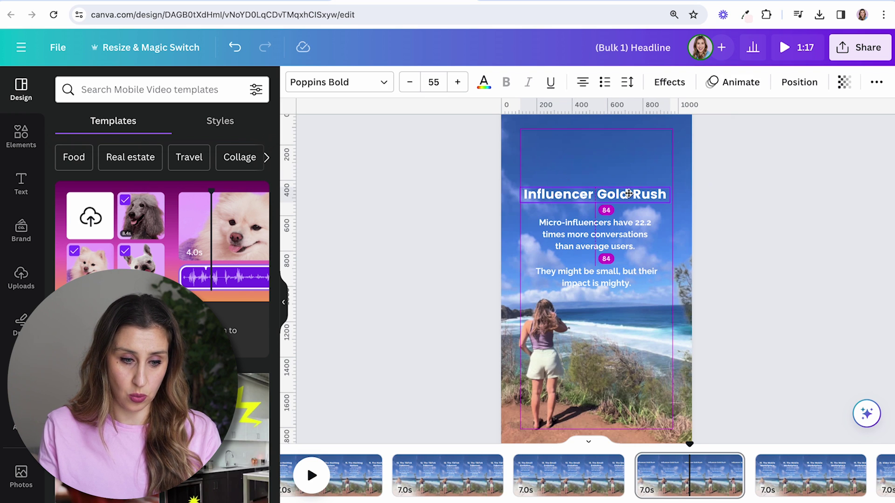
scroll(591, 482, "right", 5)
- Review the Video Victory, Review Revolution, SEO Sprint and Engagement Engine reel pages
left_click(590, 482)
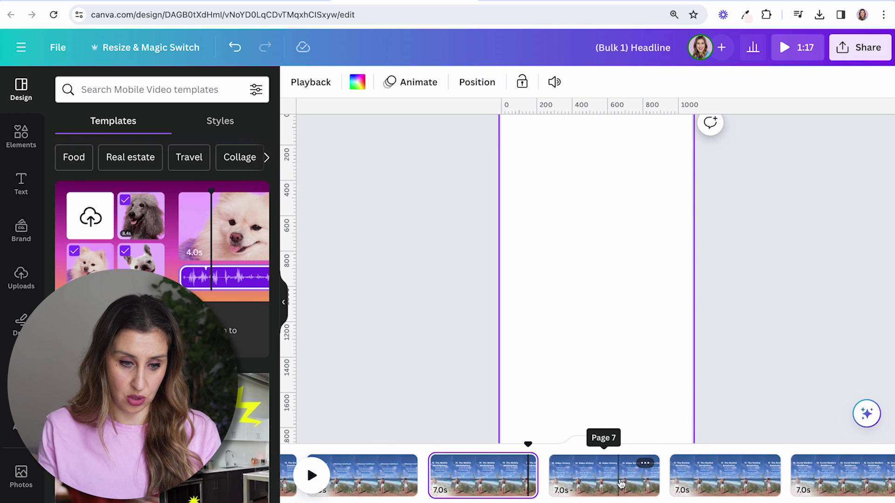
left_click(608, 481)
left_click(723, 475)
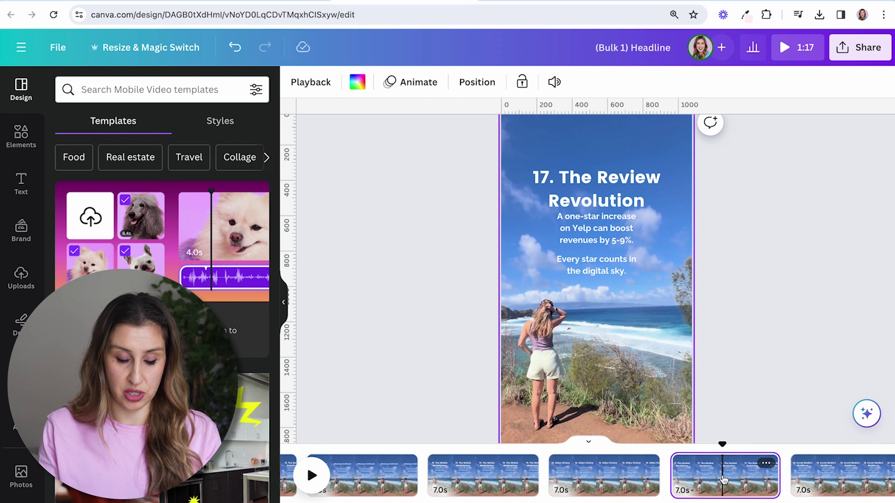
left_click(751, 474)
left_click(811, 475)
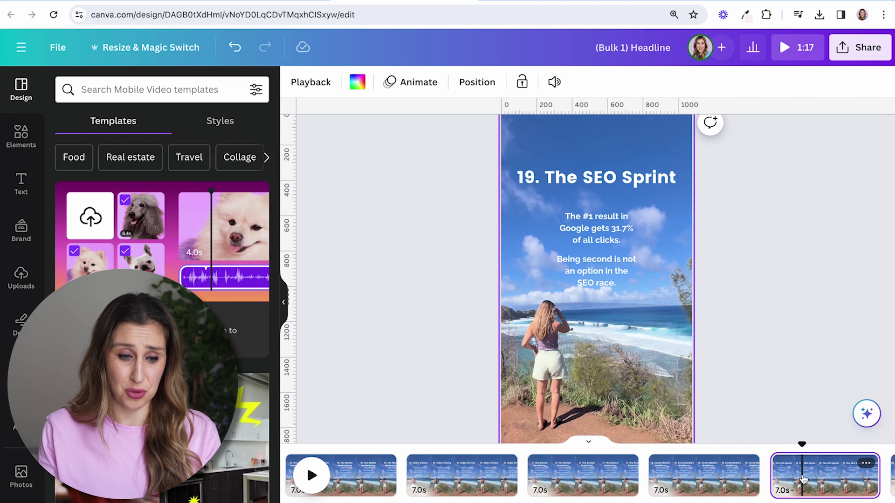
left_click(794, 480)
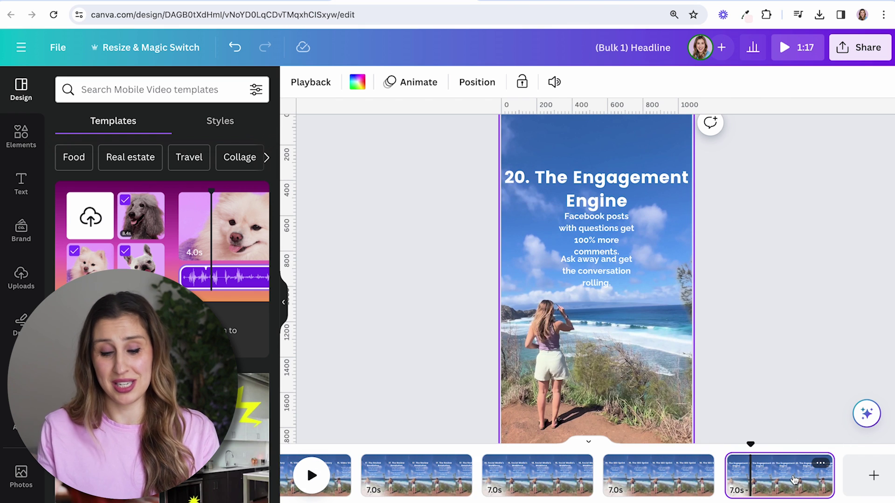